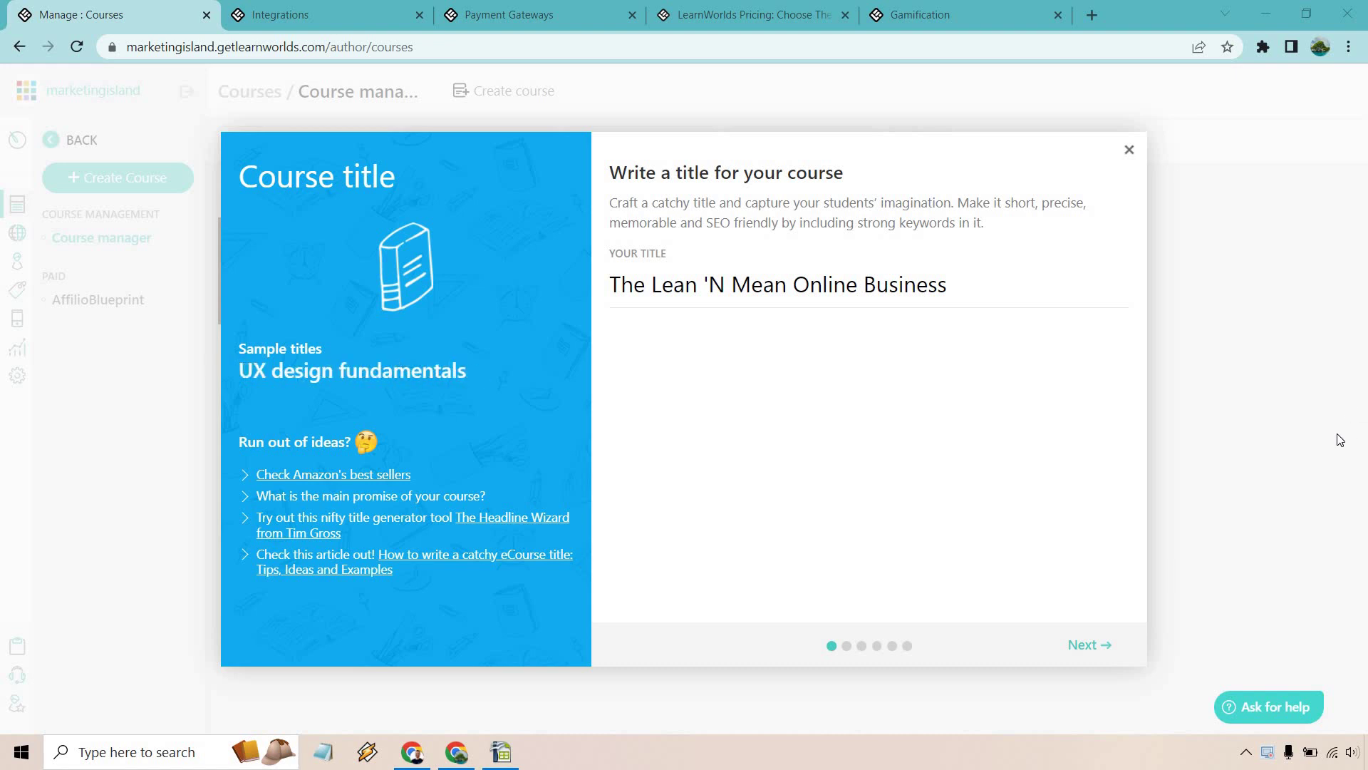
Trim the course URL slug down to online-business
click(1077, 647)
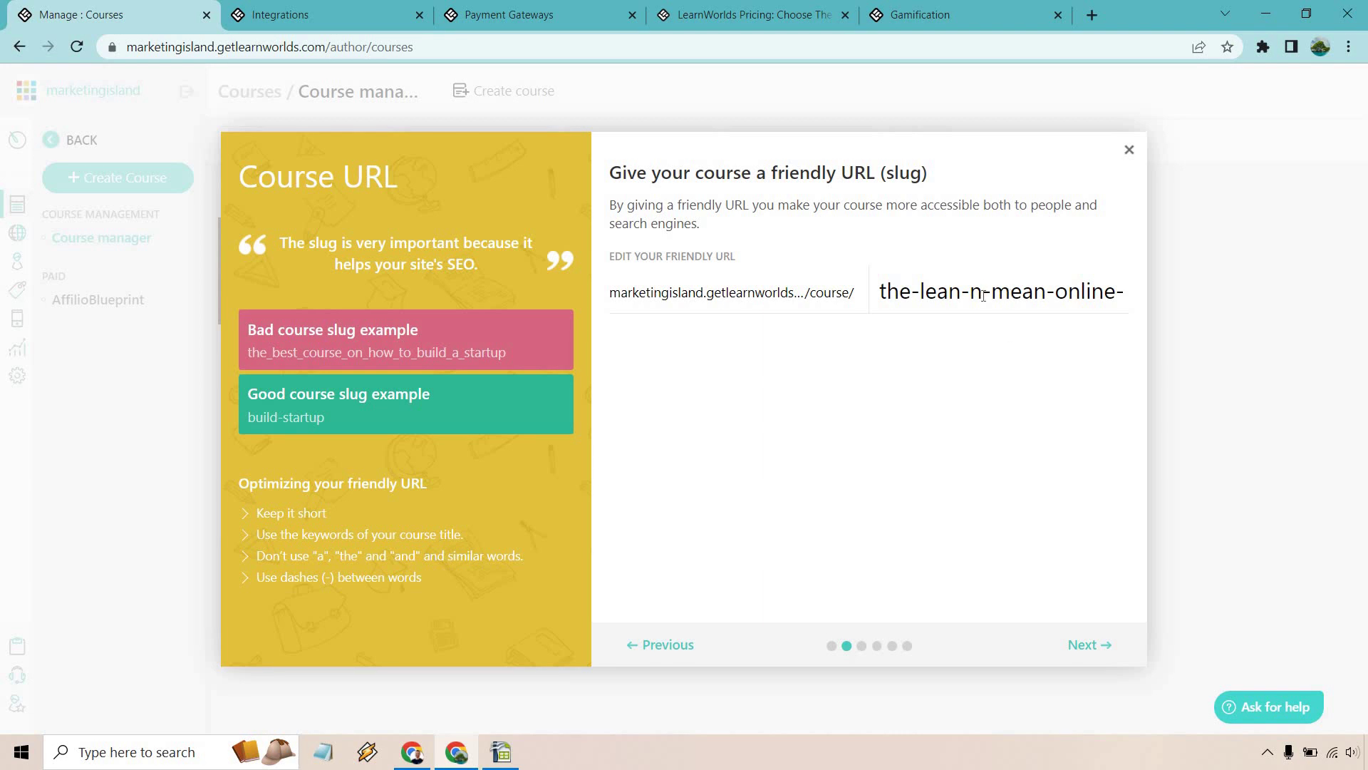
click(950, 290)
key(Delete)
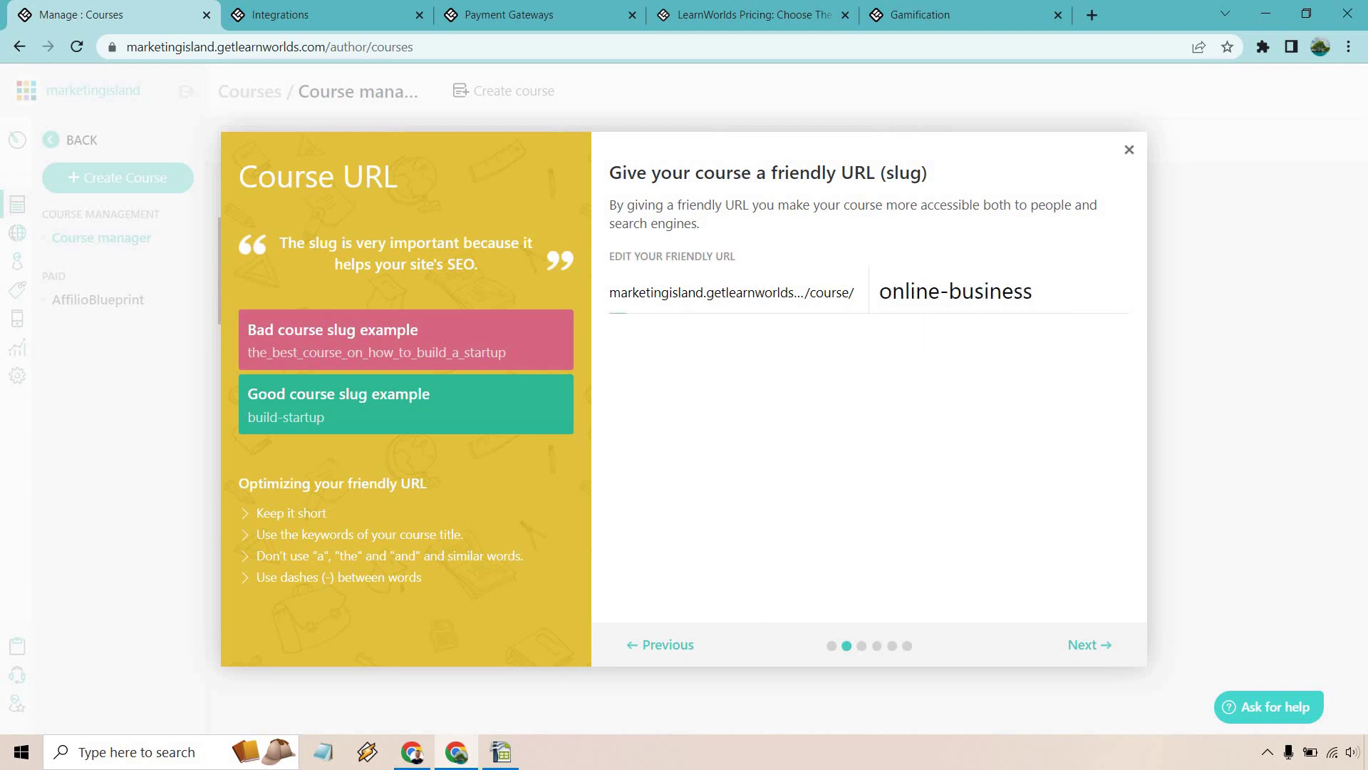
click(1083, 647)
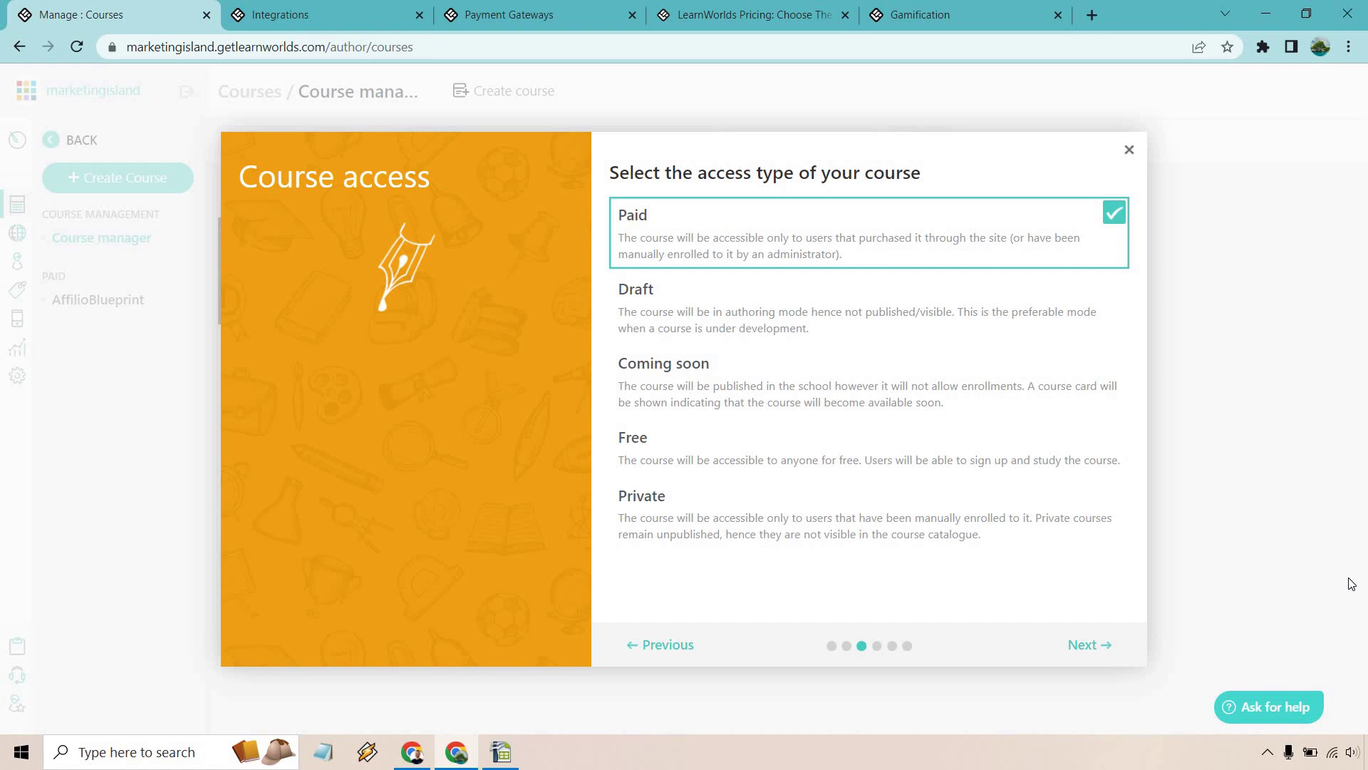
Keep paid access with a $97 starting price discounted to $67
click(1088, 644)
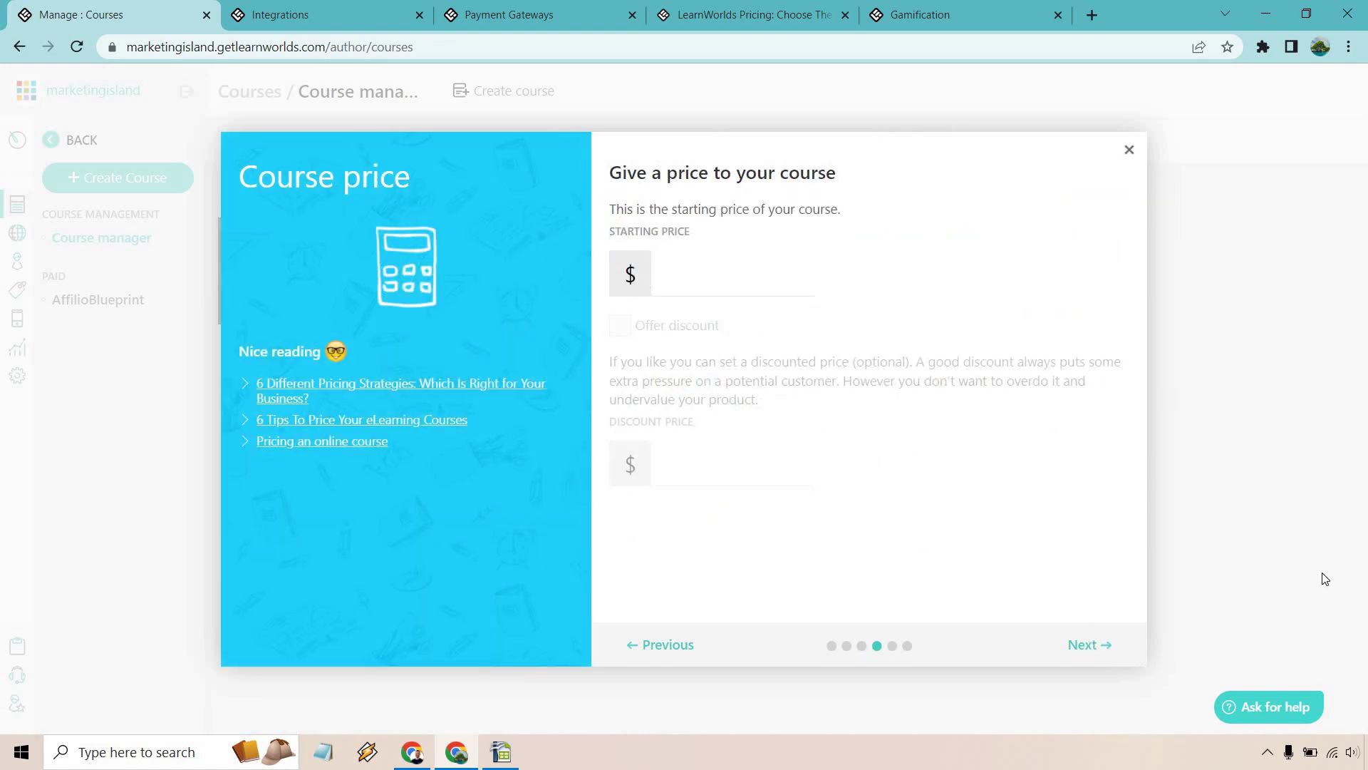
click(704, 264)
text(97)
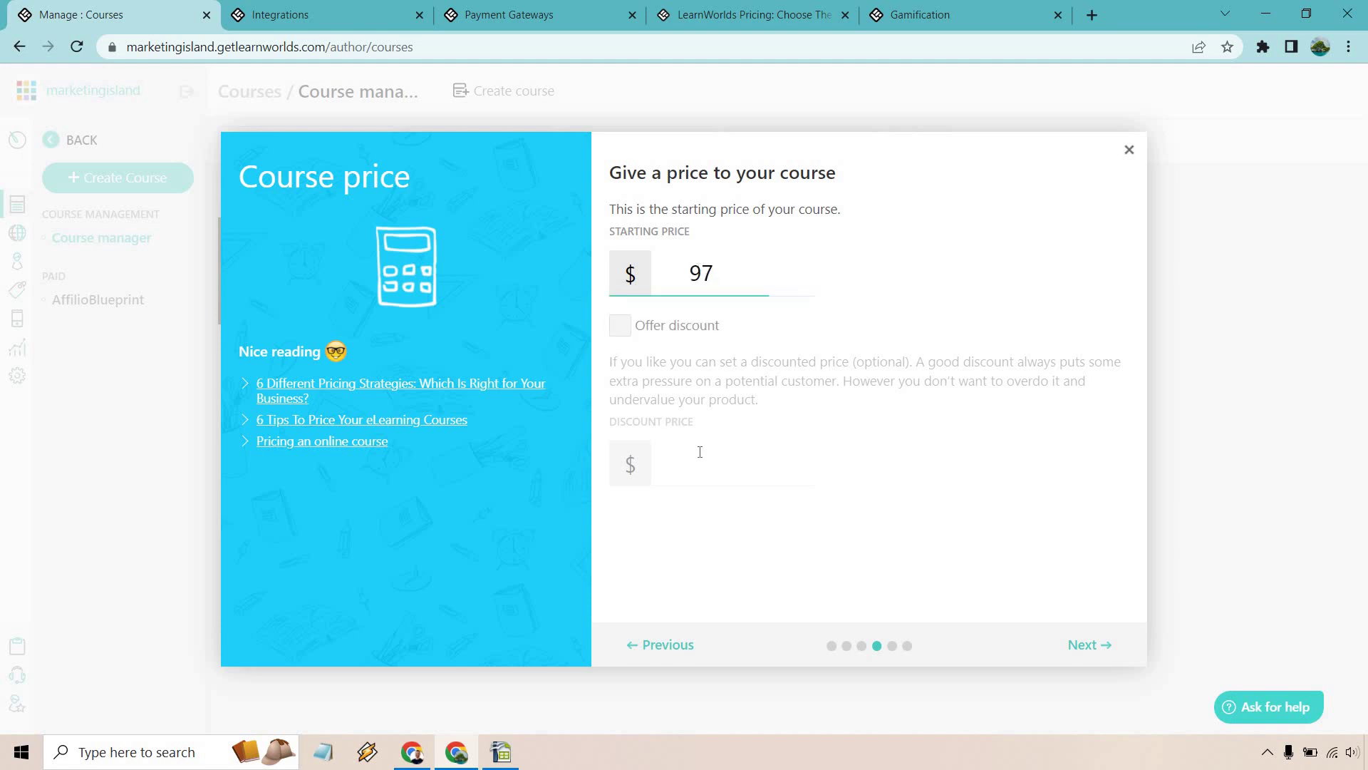
click(699, 451)
text(67)
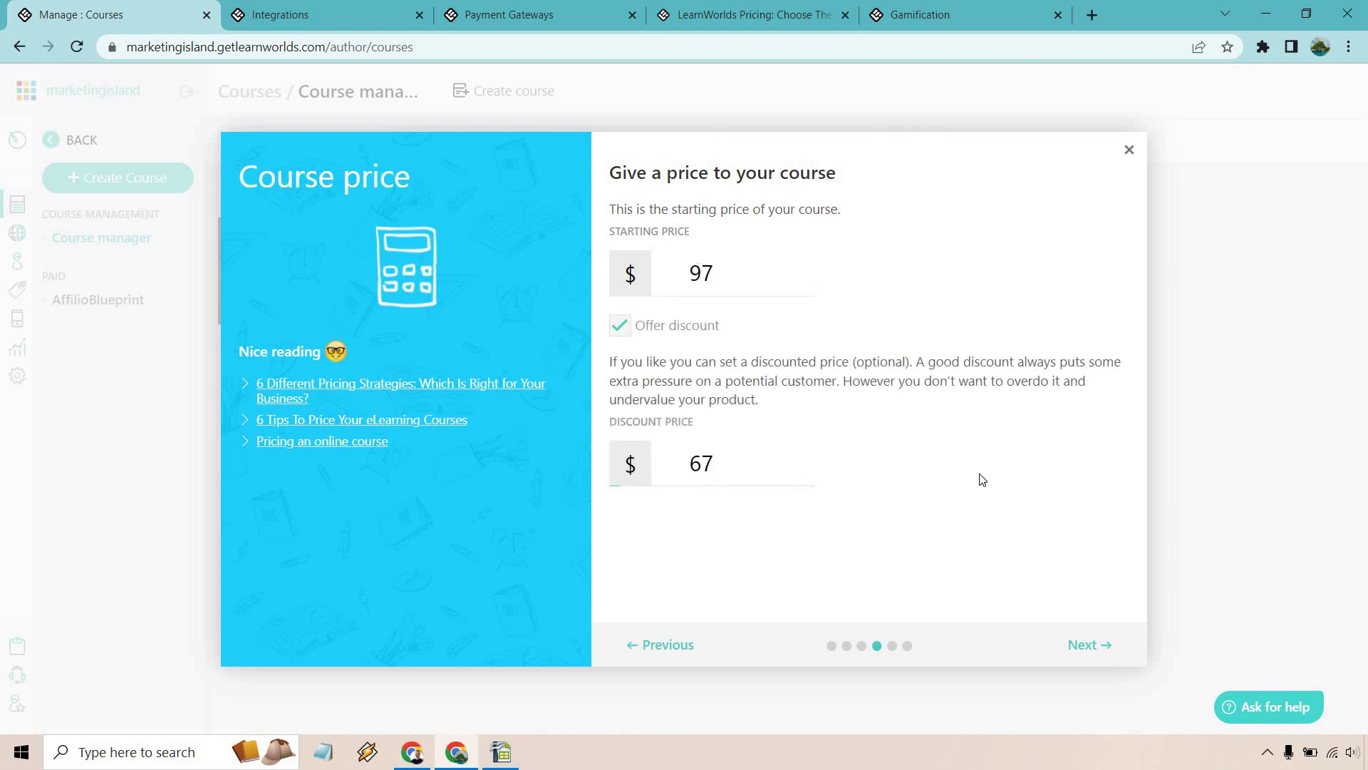
click(1083, 645)
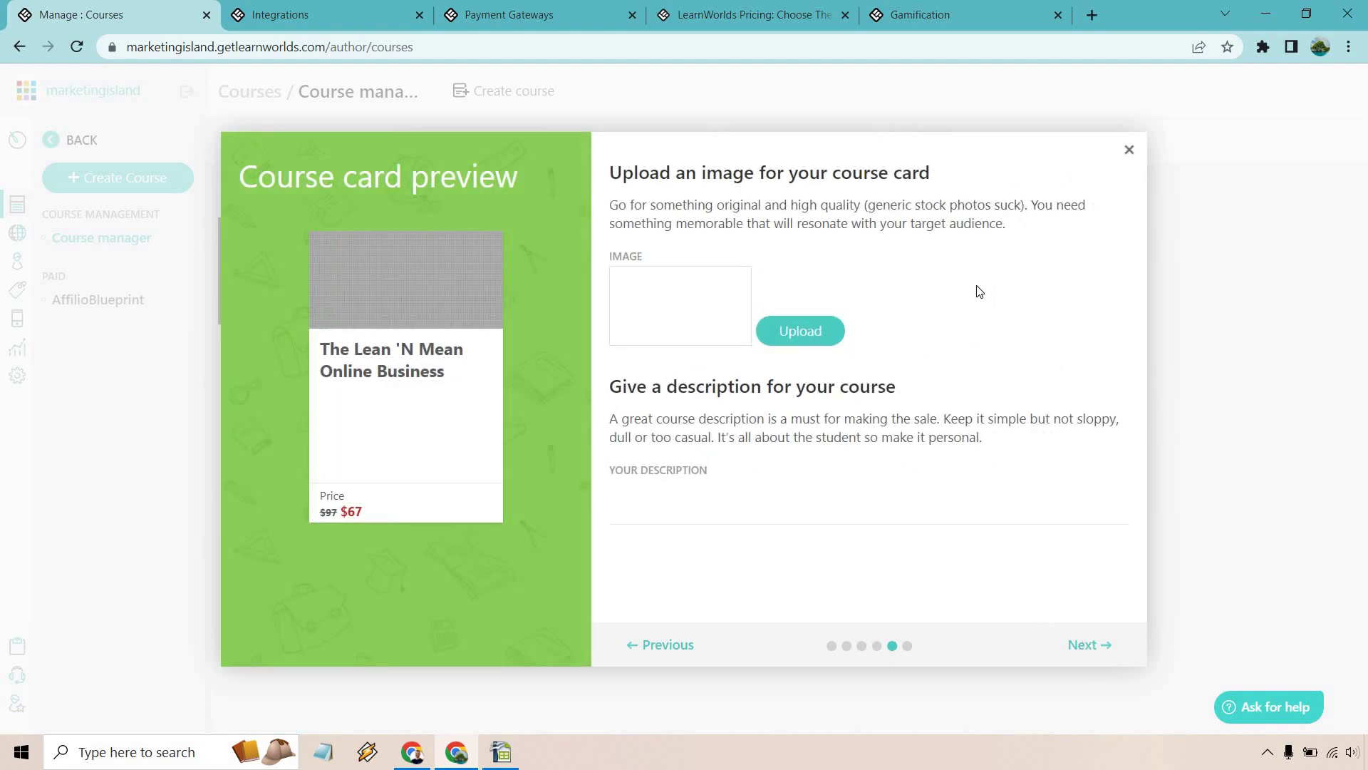
Give the course card a free laptop stock photo and paste in the software-focused description
click(824, 329)
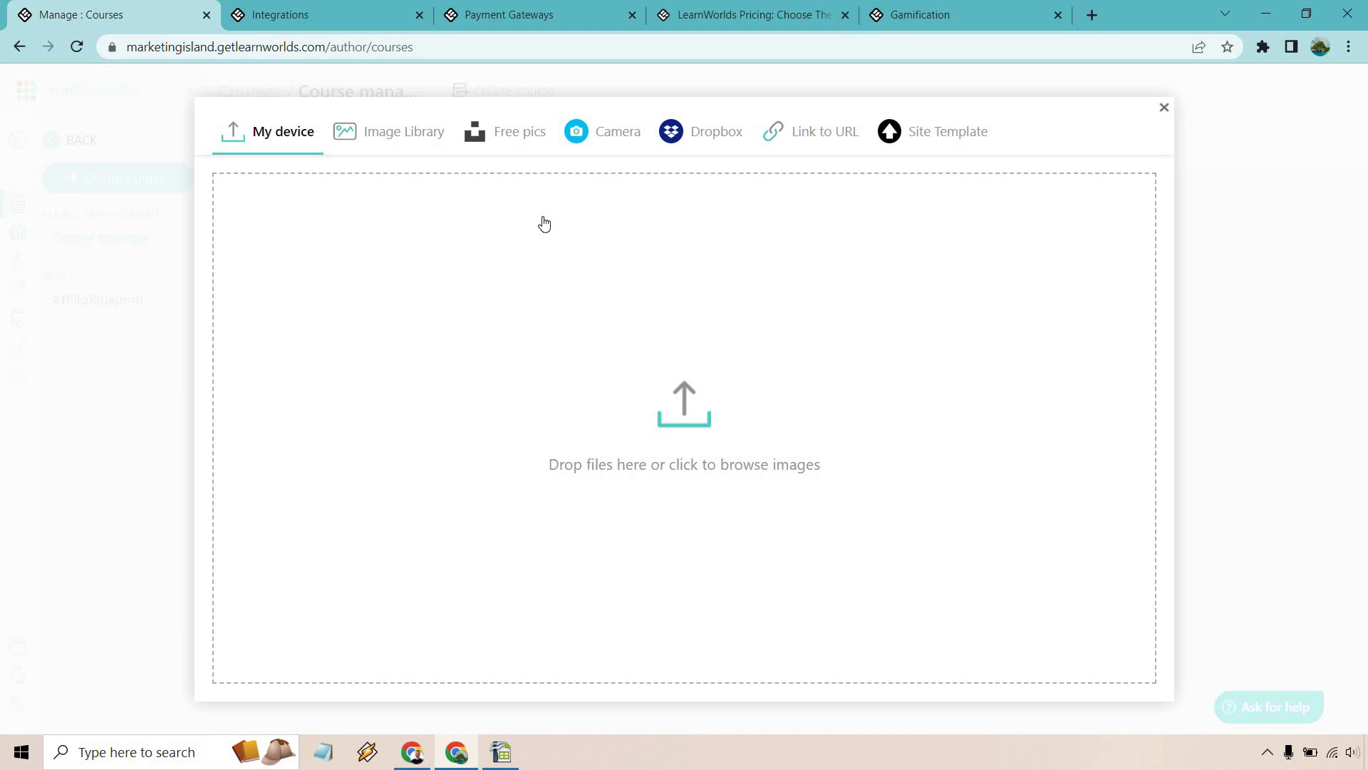
click(520, 146)
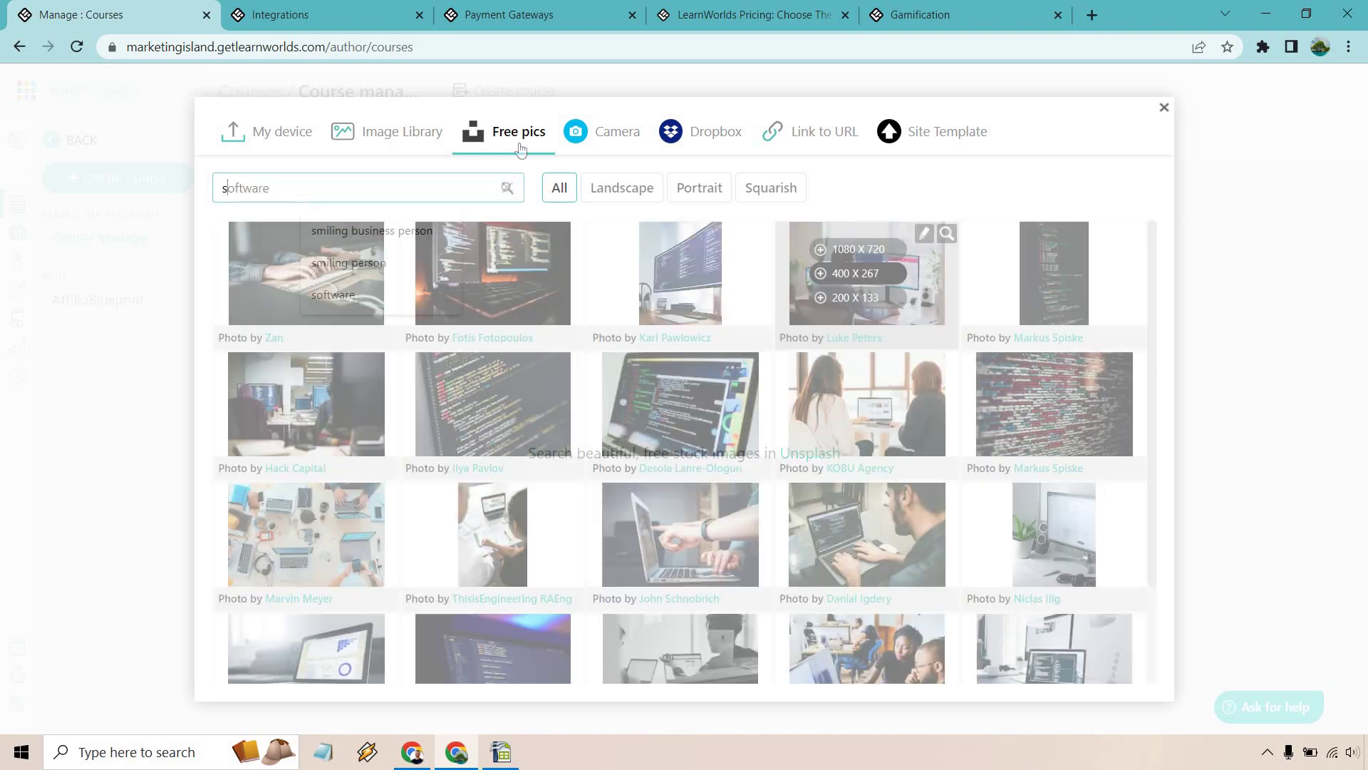
scroll(314, 545, down, 2)
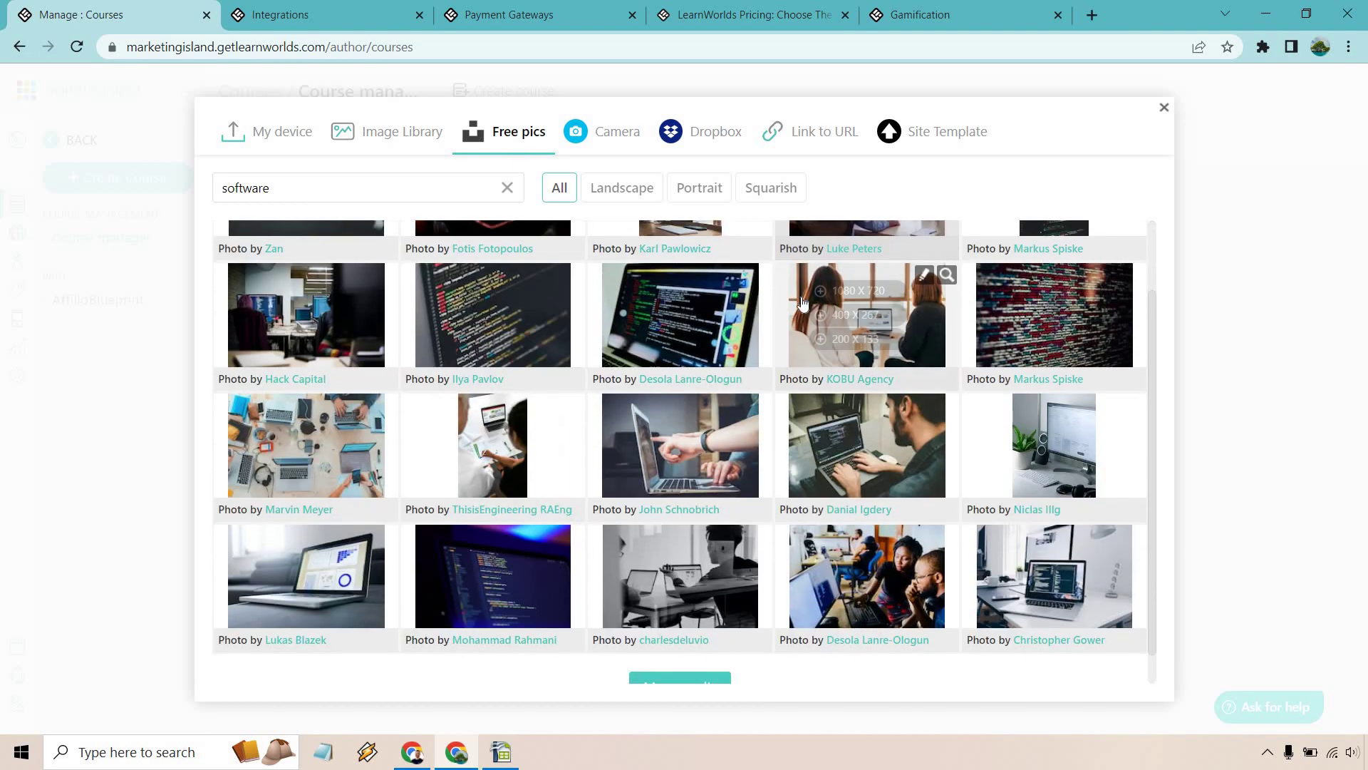
mouse_move(313, 545)
click(310, 519)
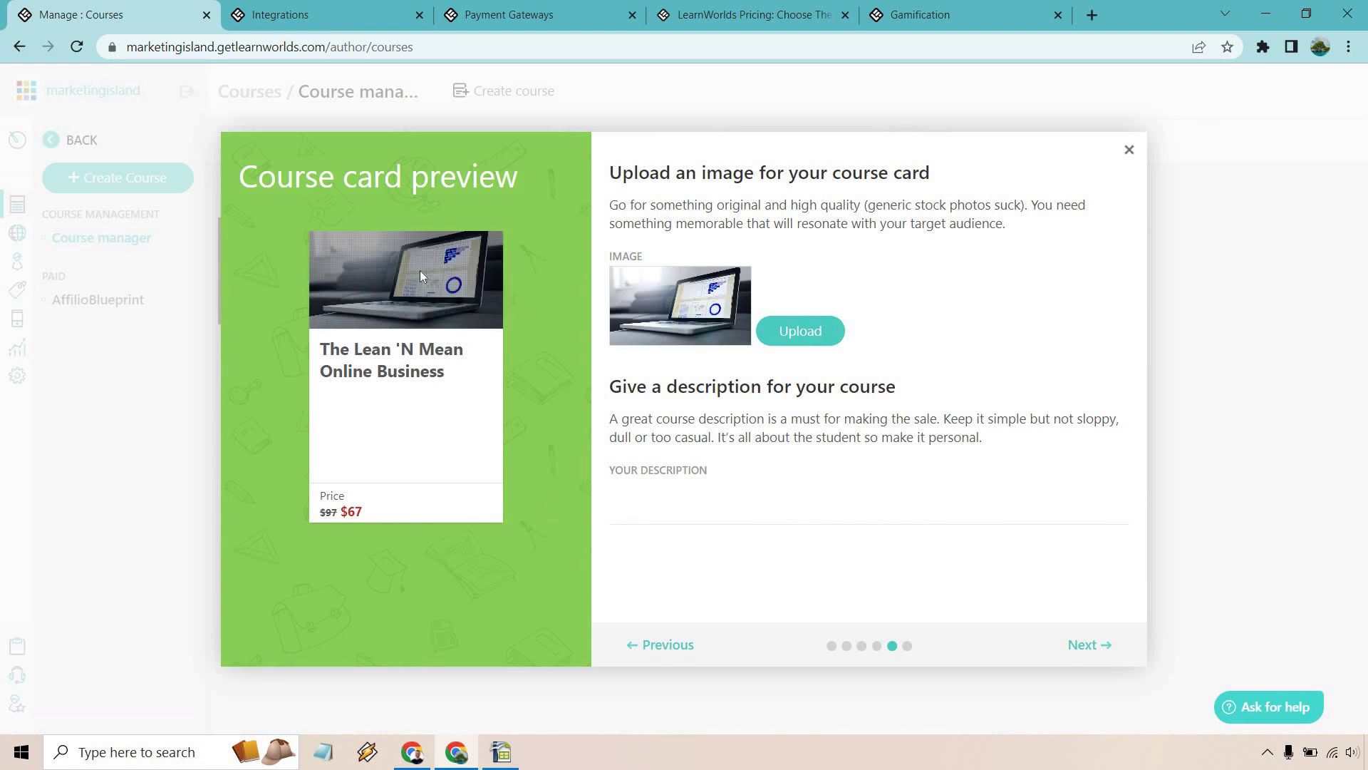
click(715, 513)
text(Here is how you can leverage software to build a lean 'n mean online business.)
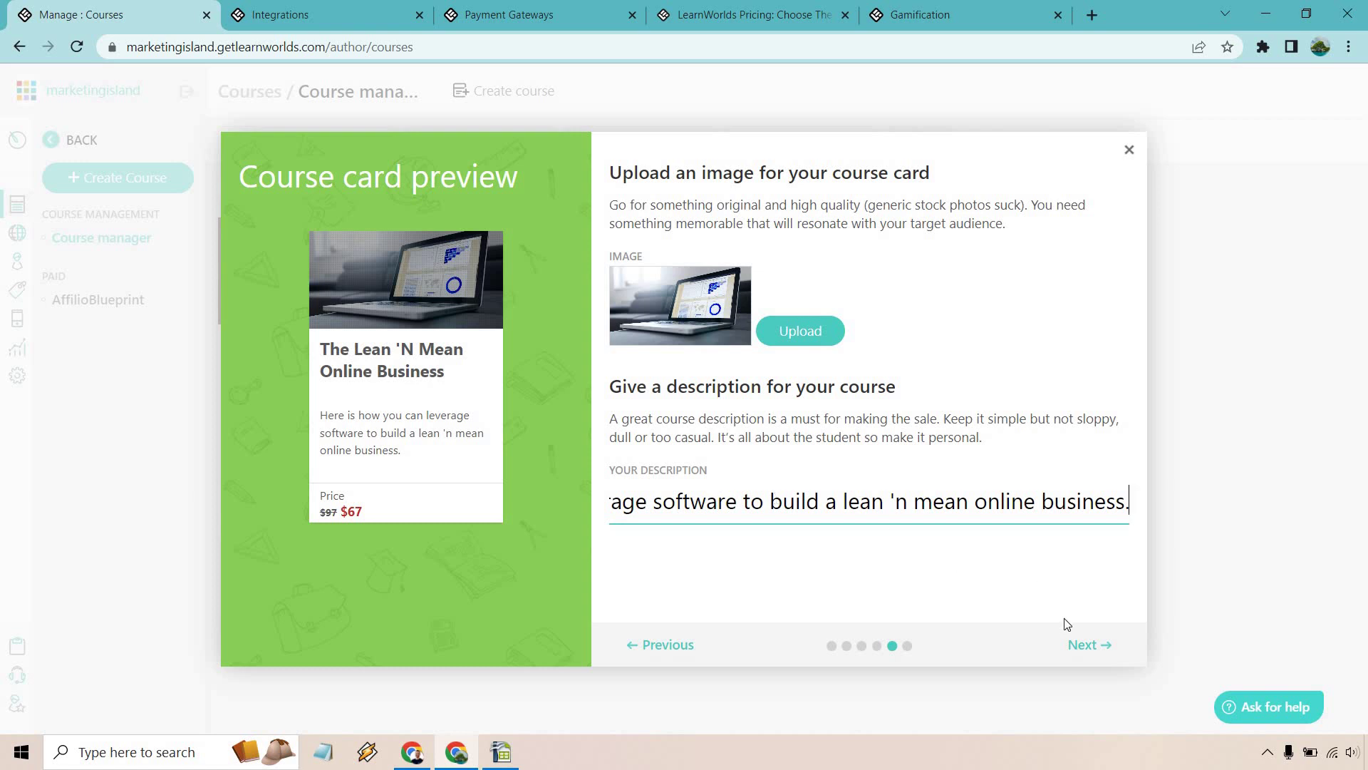
click(1082, 646)
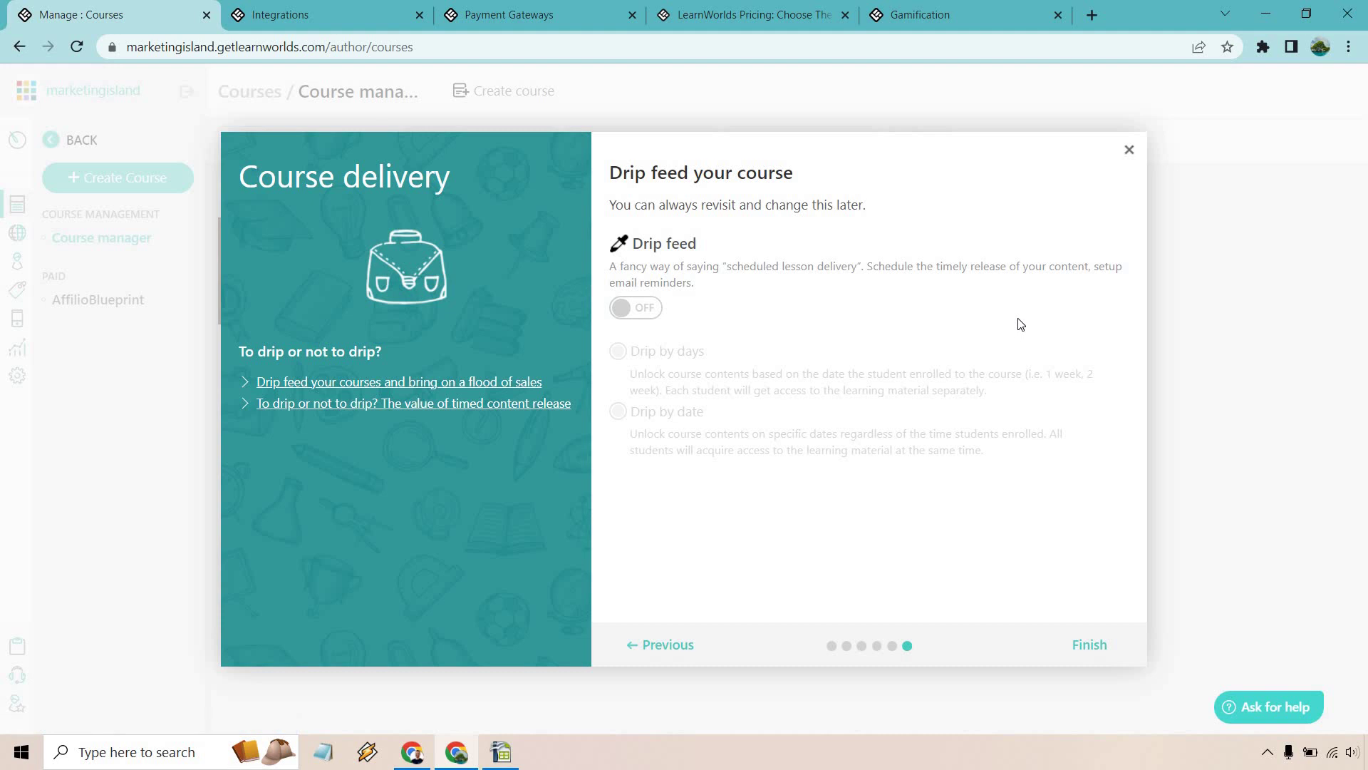
click(636, 308)
Finish the wizard, look over the course page in the site editor, then go to Contents
click(1089, 645)
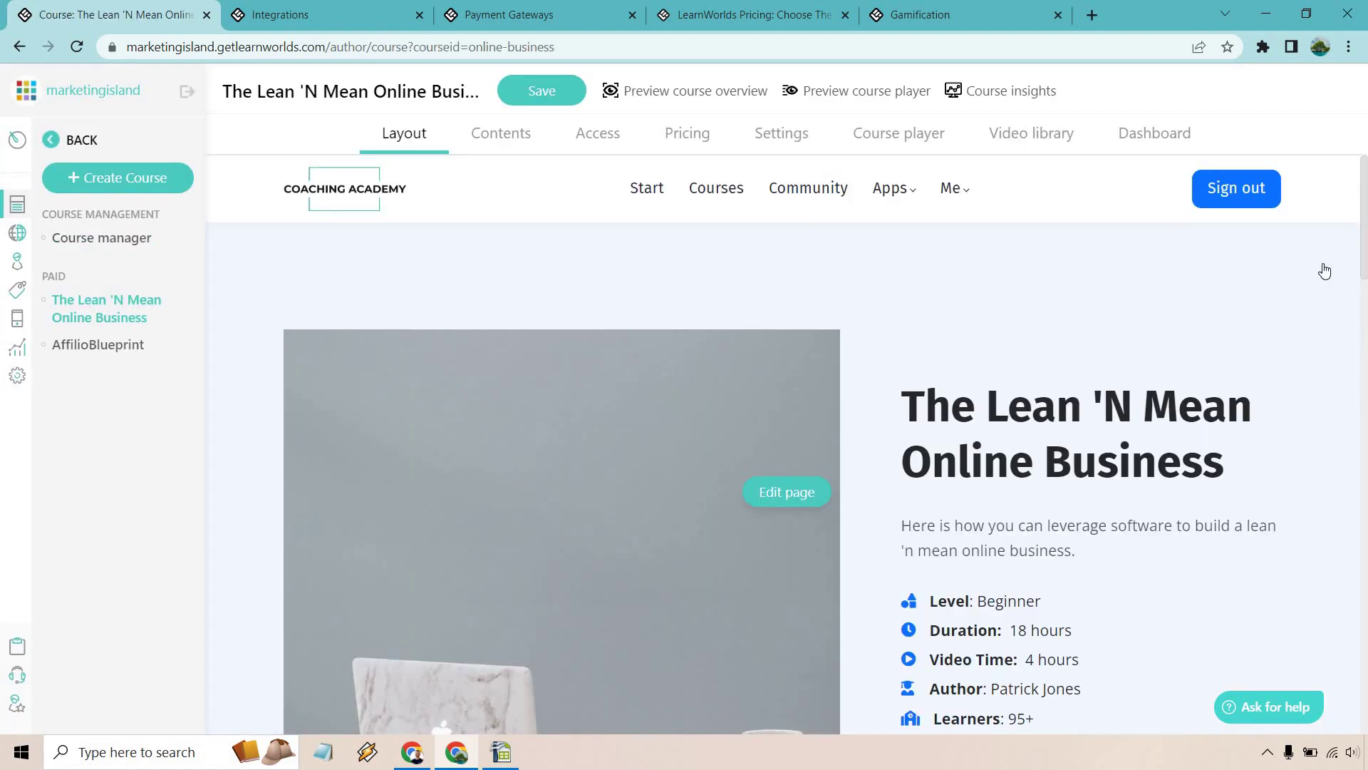
click(1279, 314)
scroll(1231, 347, down, 7)
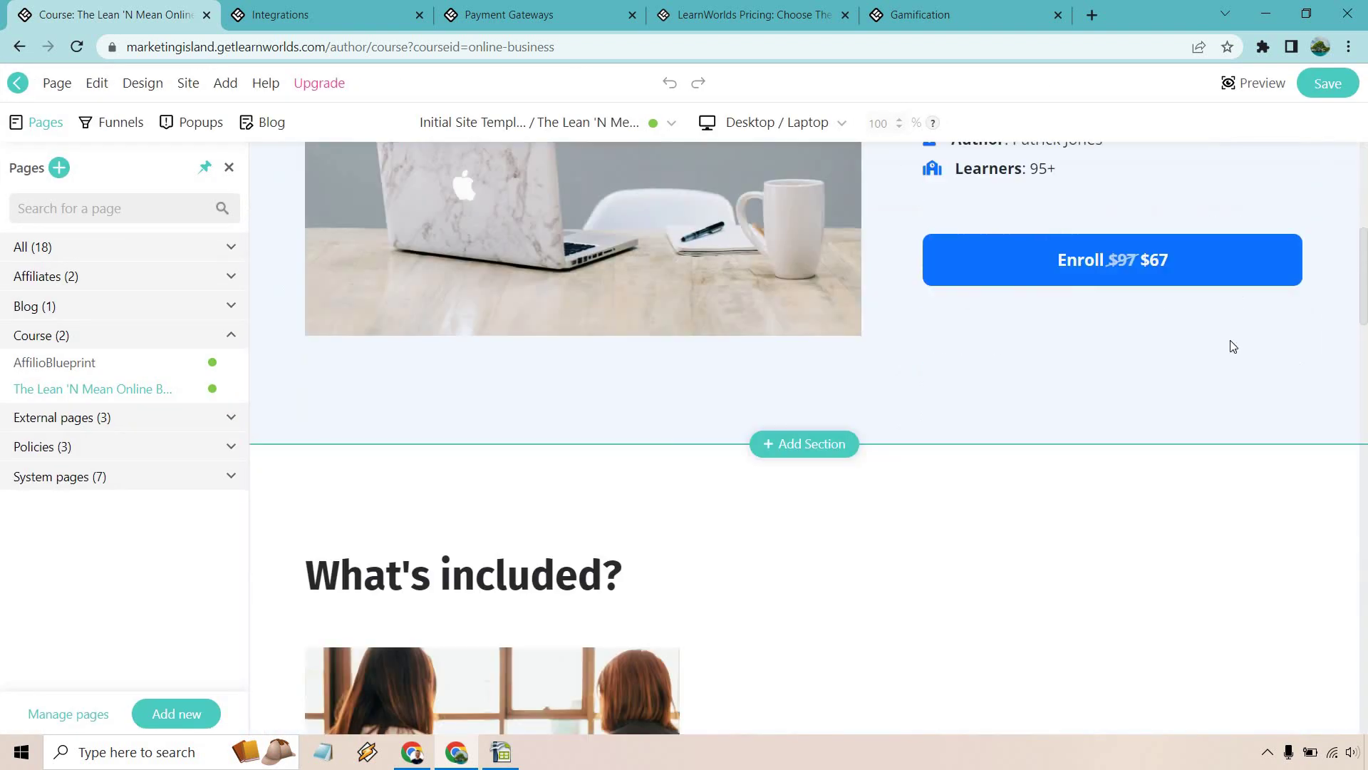
scroll(1231, 345, down, 10)
scroll(1230, 345, up, 15)
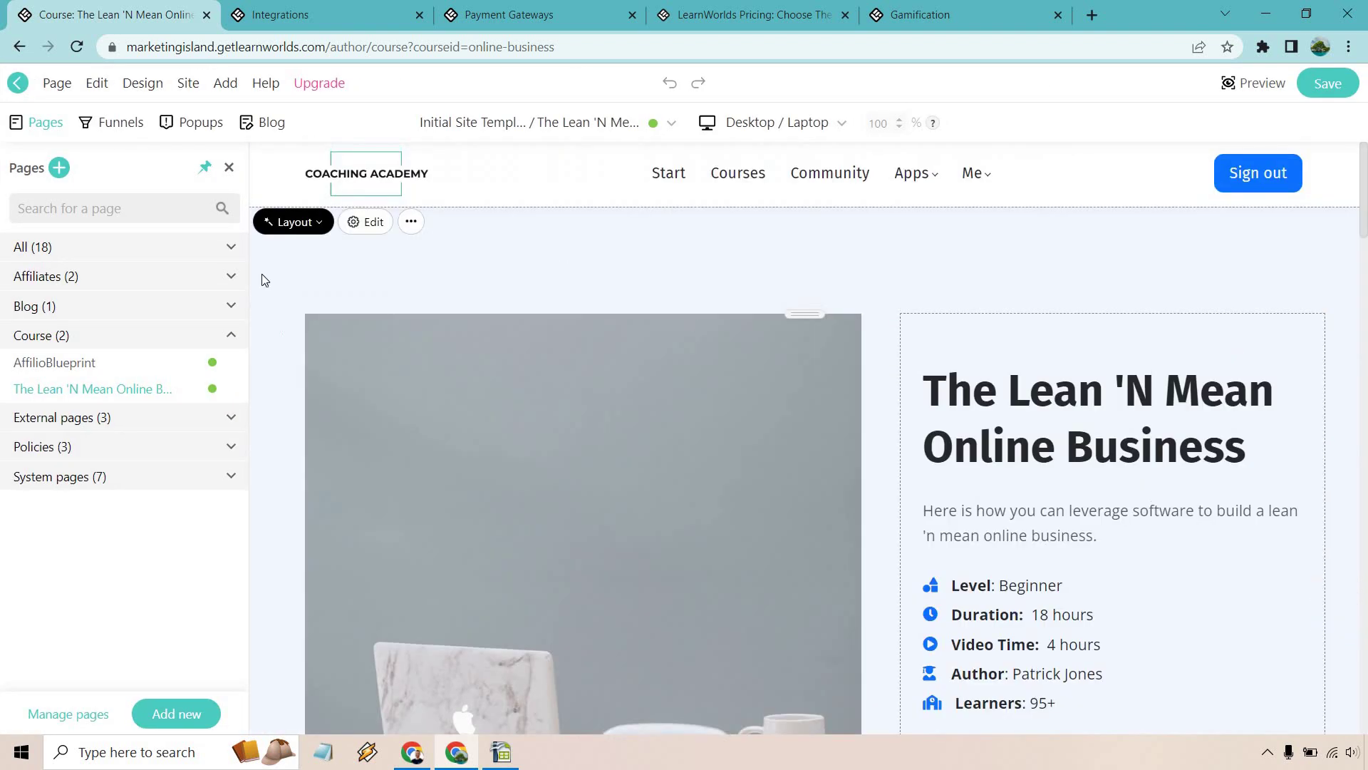
click(18, 83)
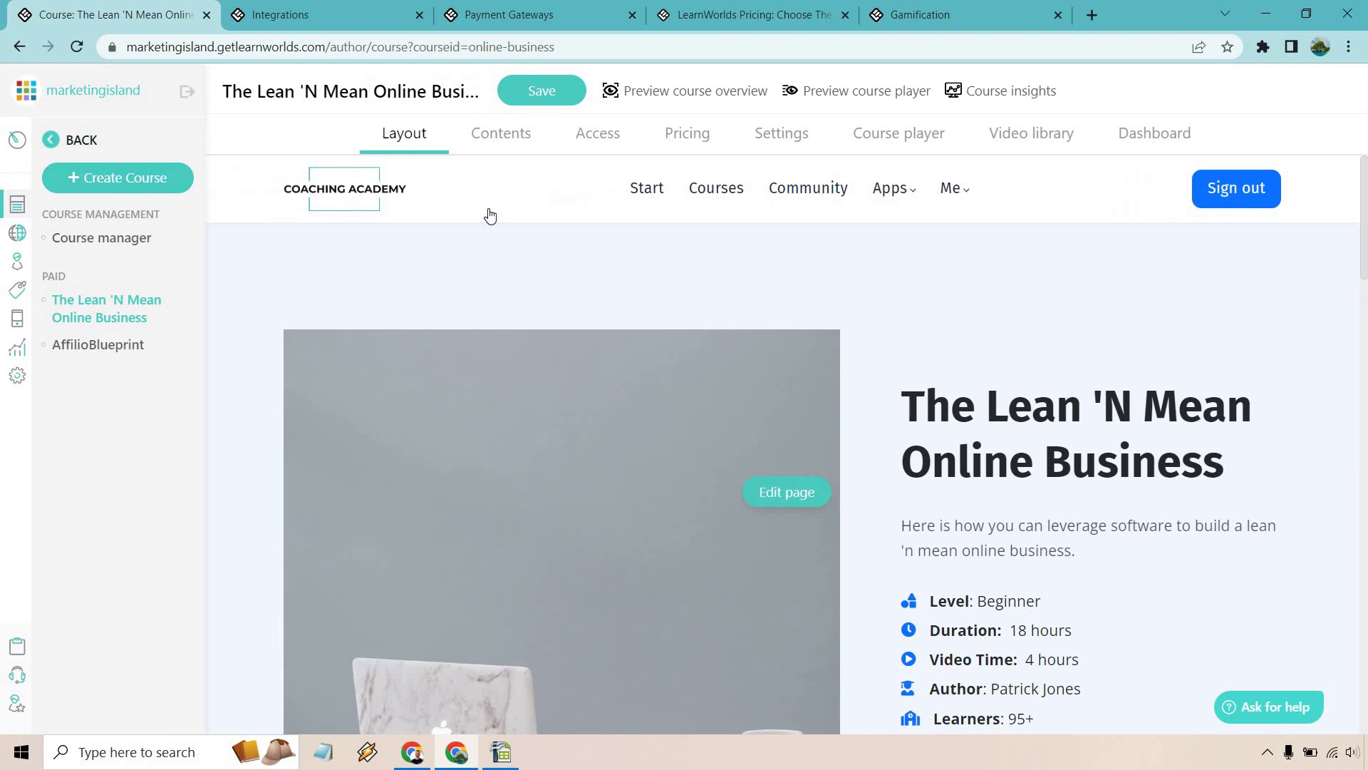
click(499, 136)
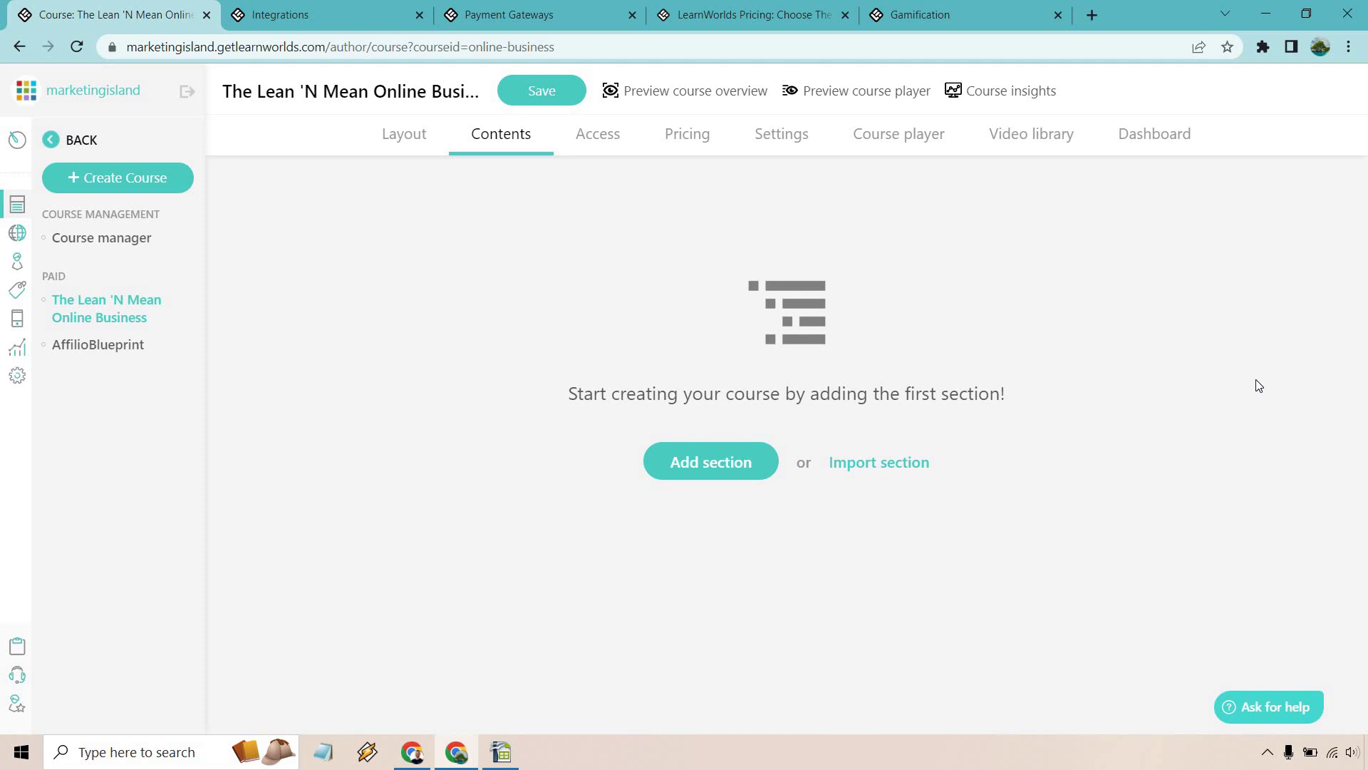
Create and save section 01 with 'Introduction' as both its title and description
click(727, 471)
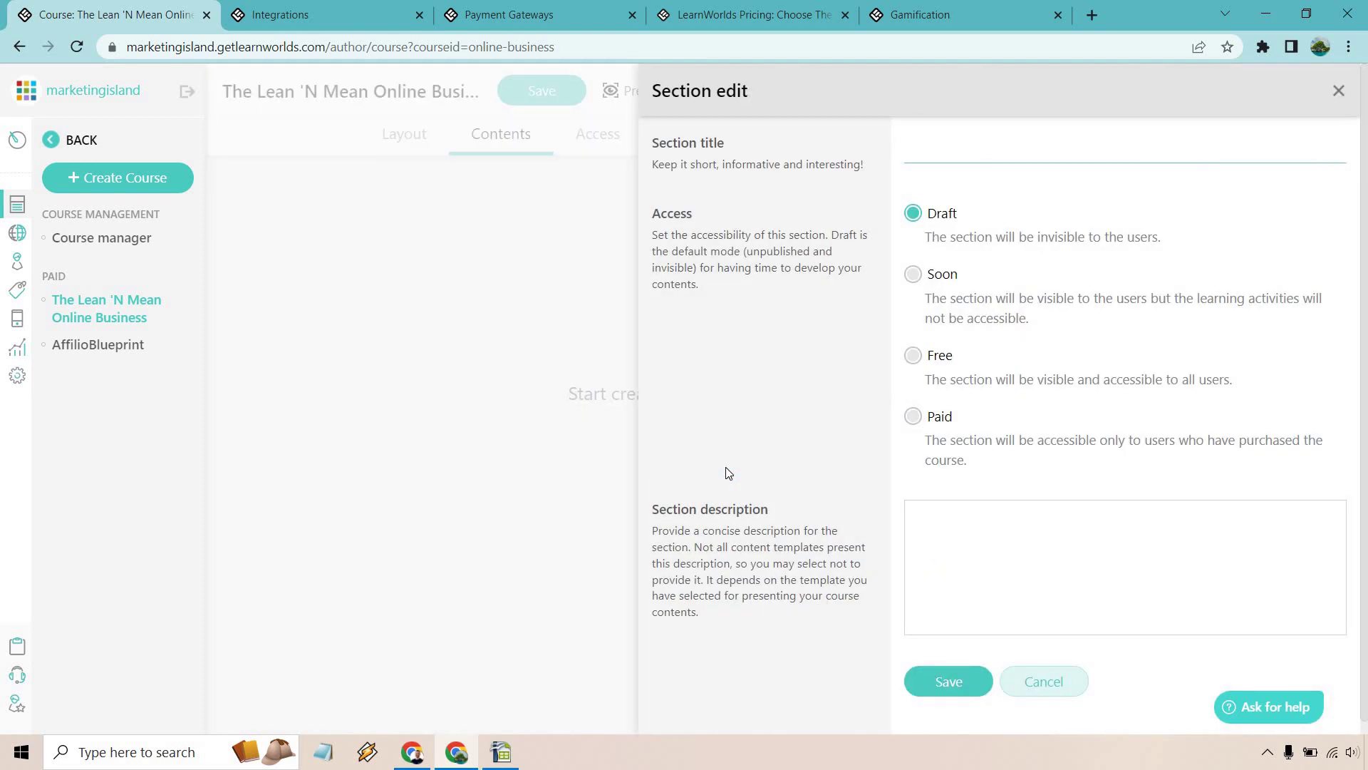
text(Introduction)
key(ctrl+a)
key(ctrl+c)
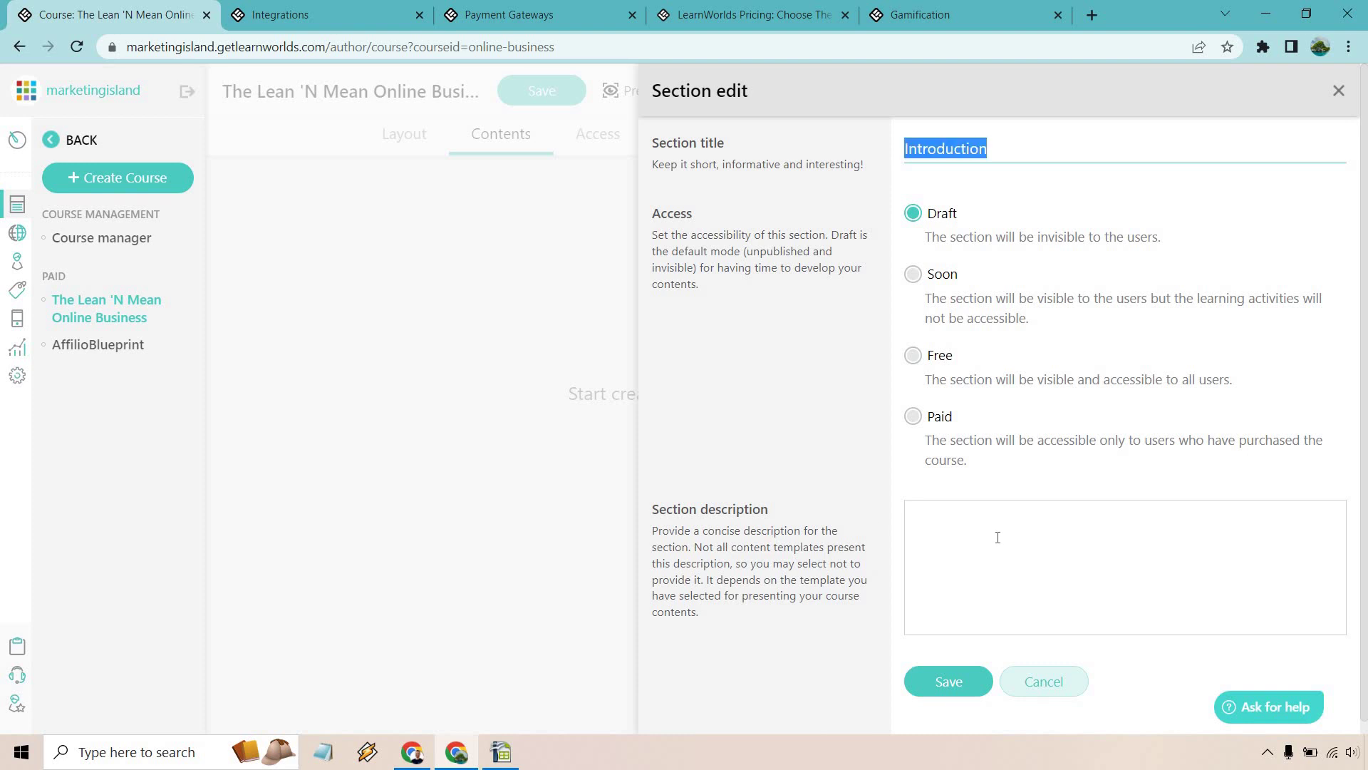
click(1029, 543)
key(ctrl+v)
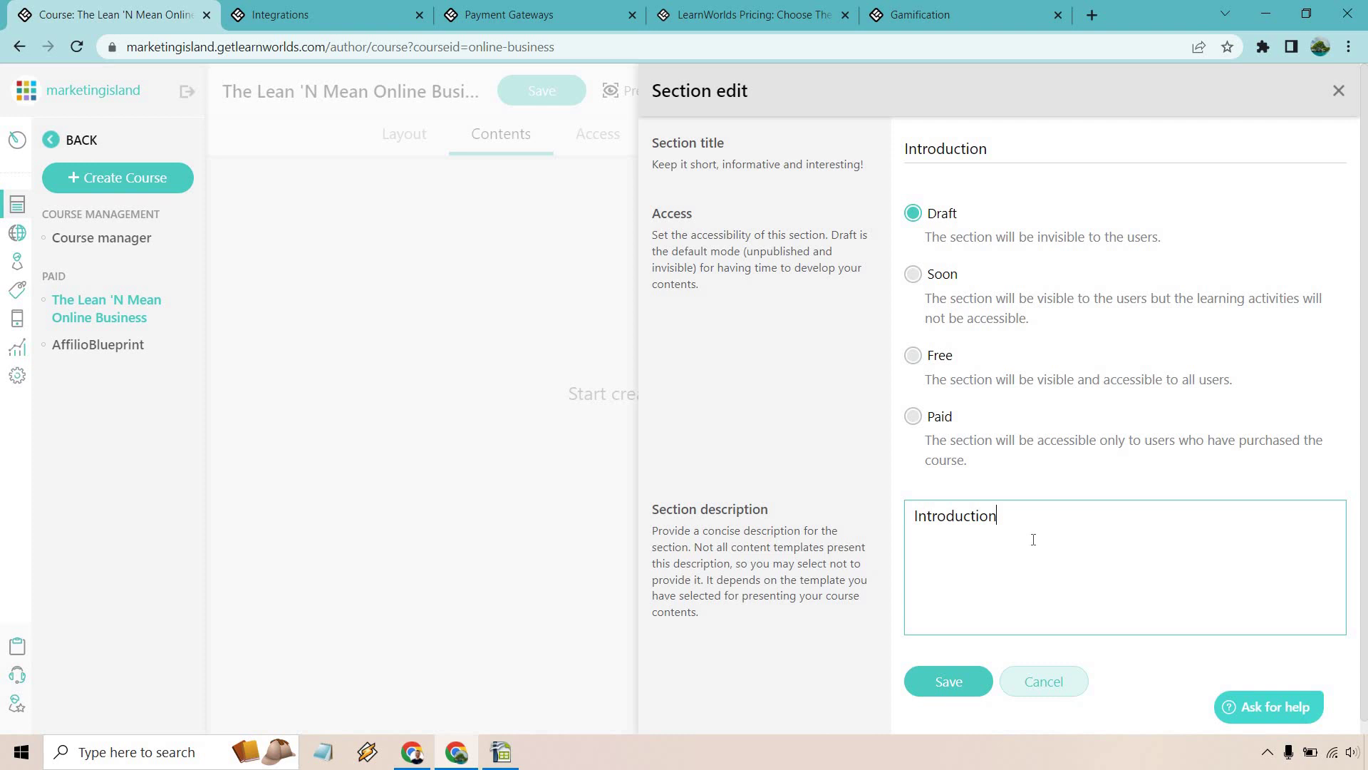
click(960, 681)
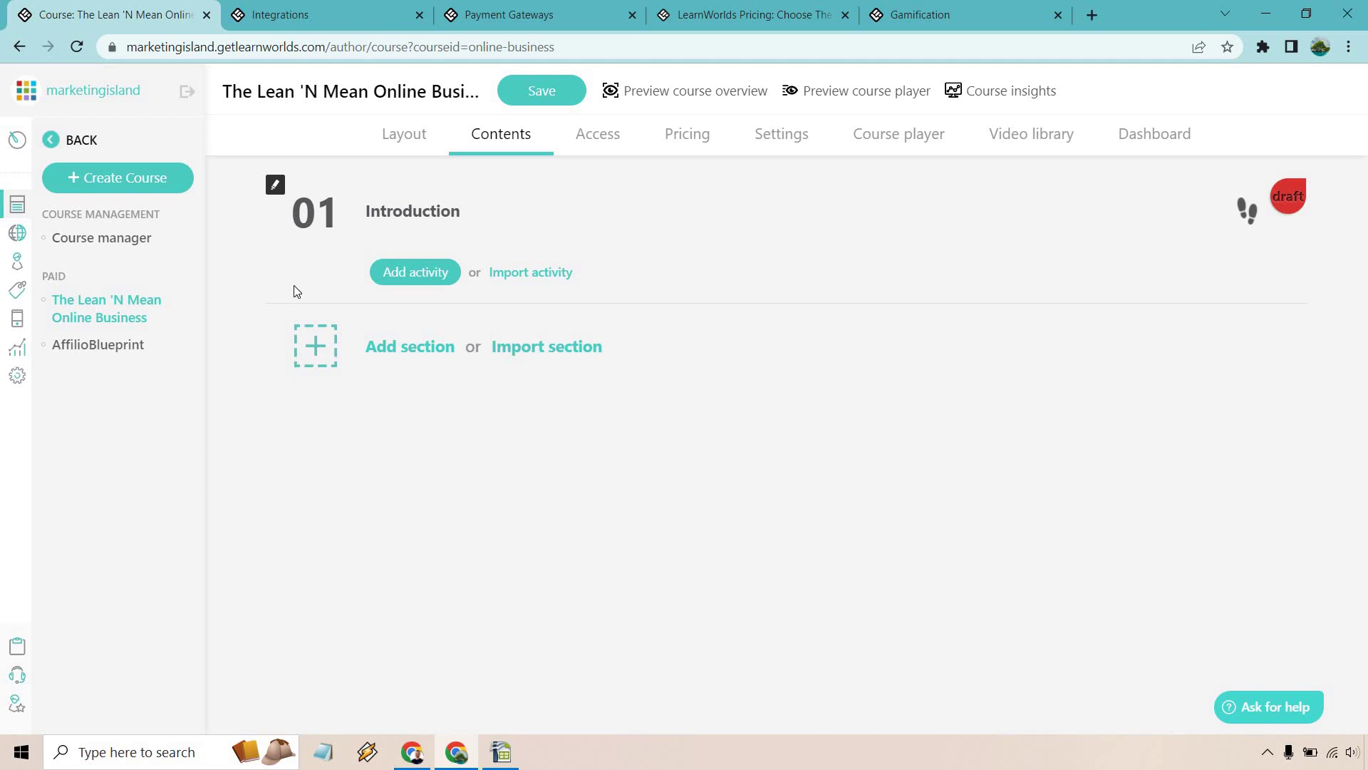
Start adding a learning activity to the Introduction section
click(413, 275)
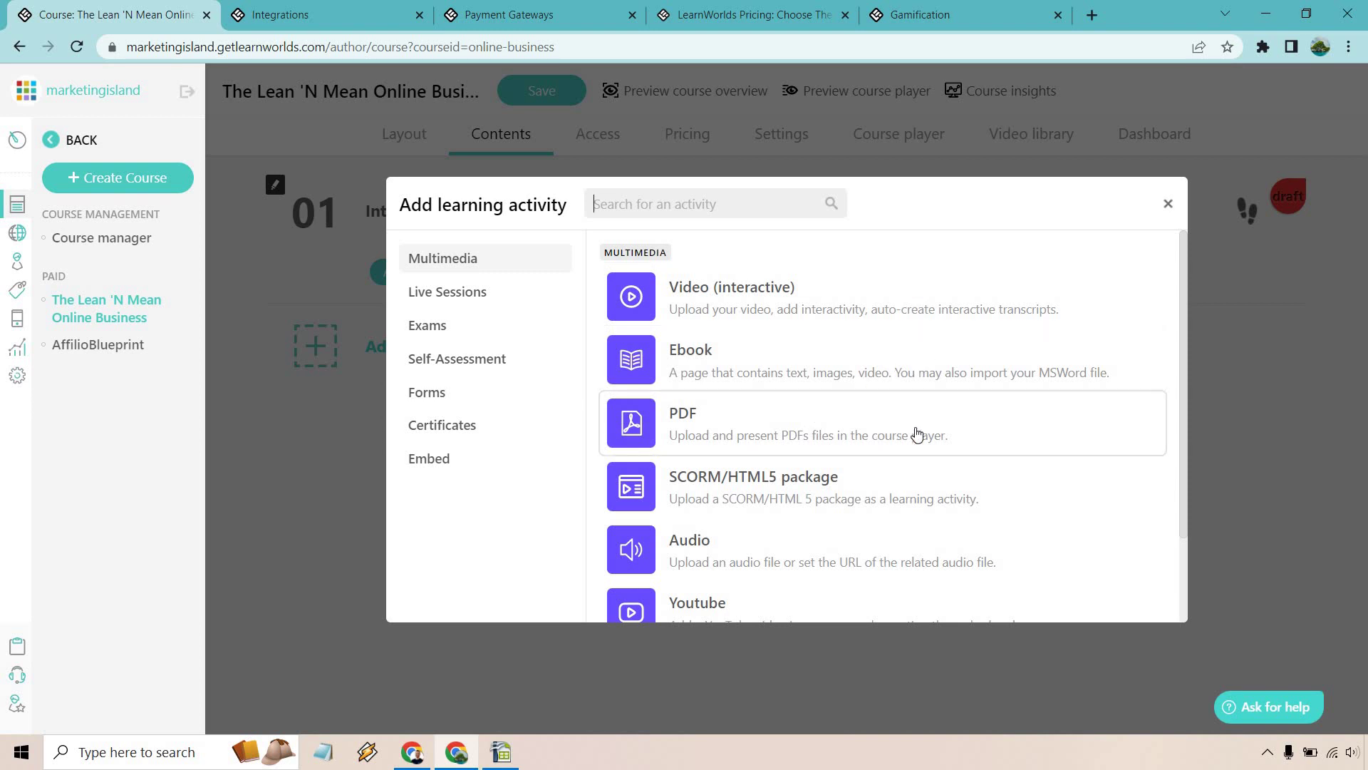
scroll(915, 420, down, 1)
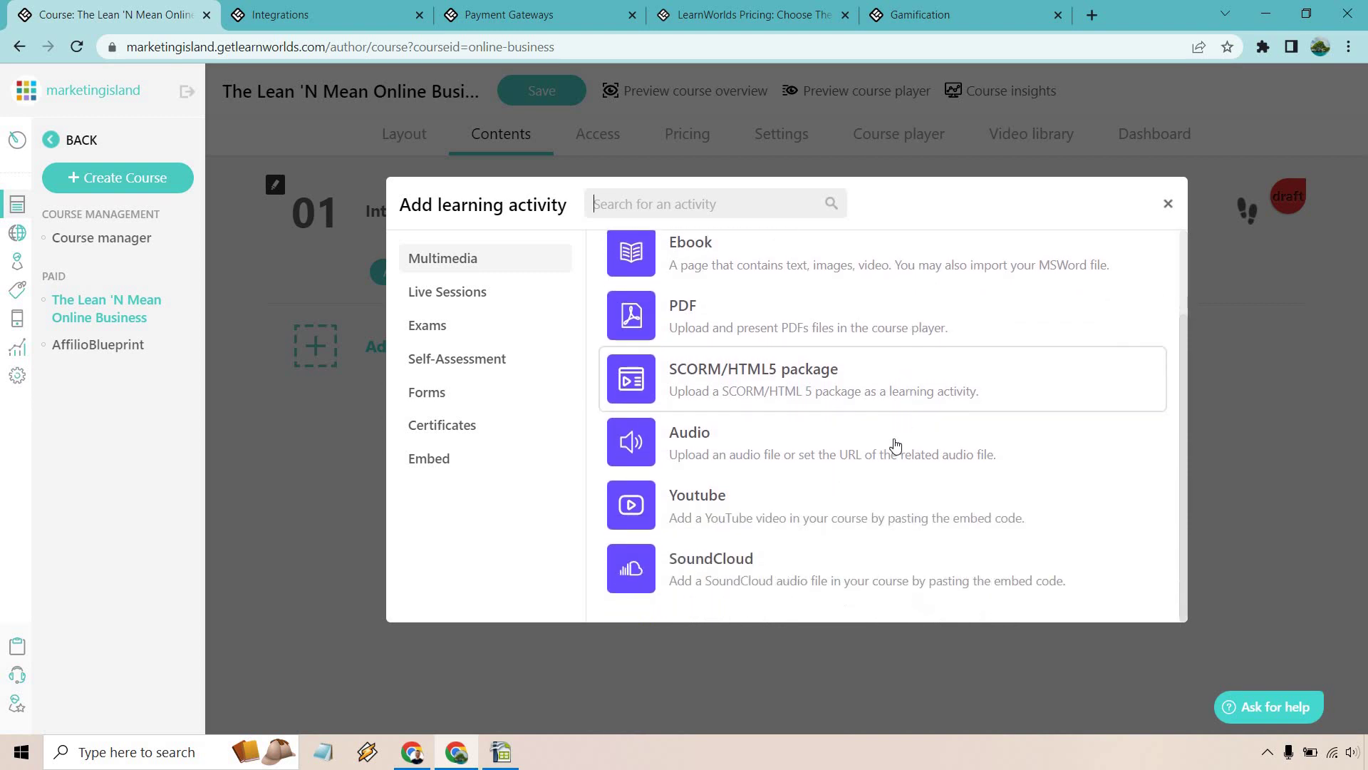
scroll(912, 414, up, 2)
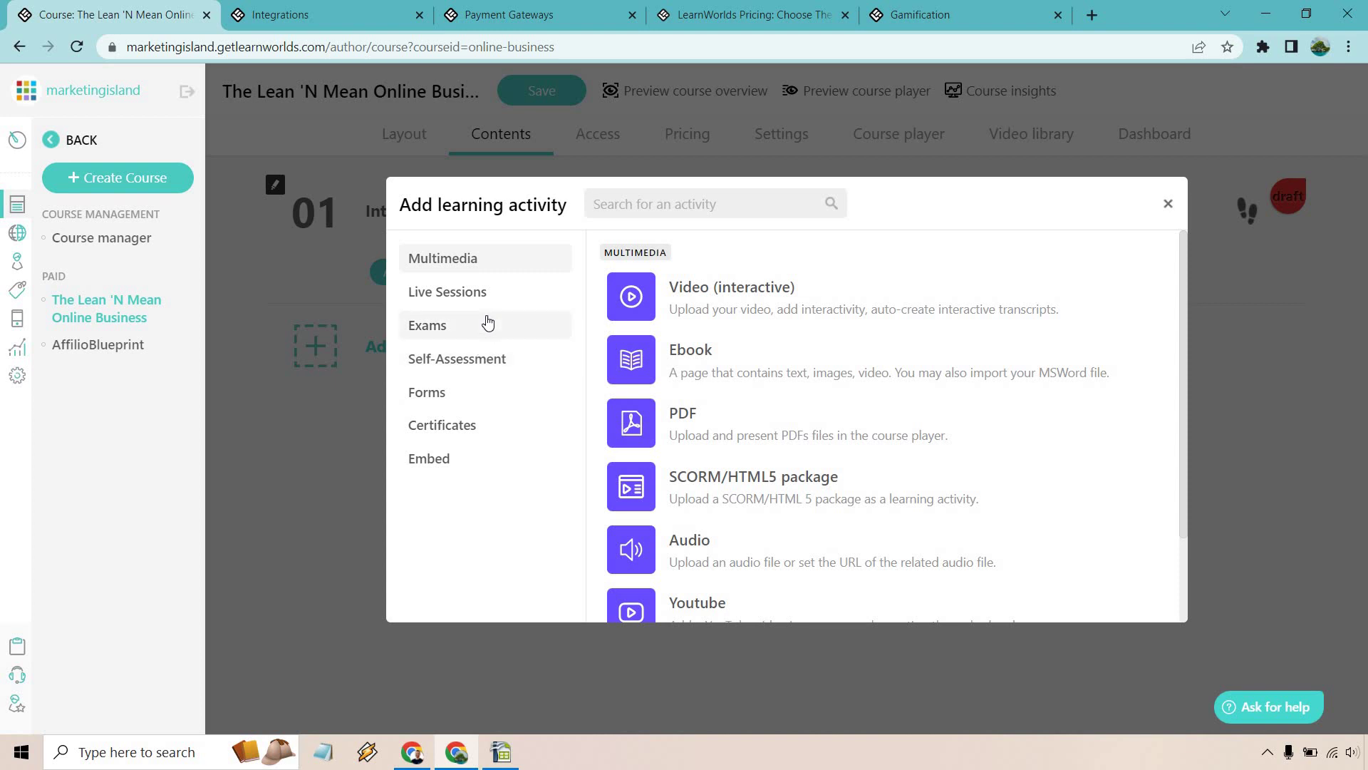
Add an interactive video activity named 'Introduction'
click(902, 295)
text(Introduction)
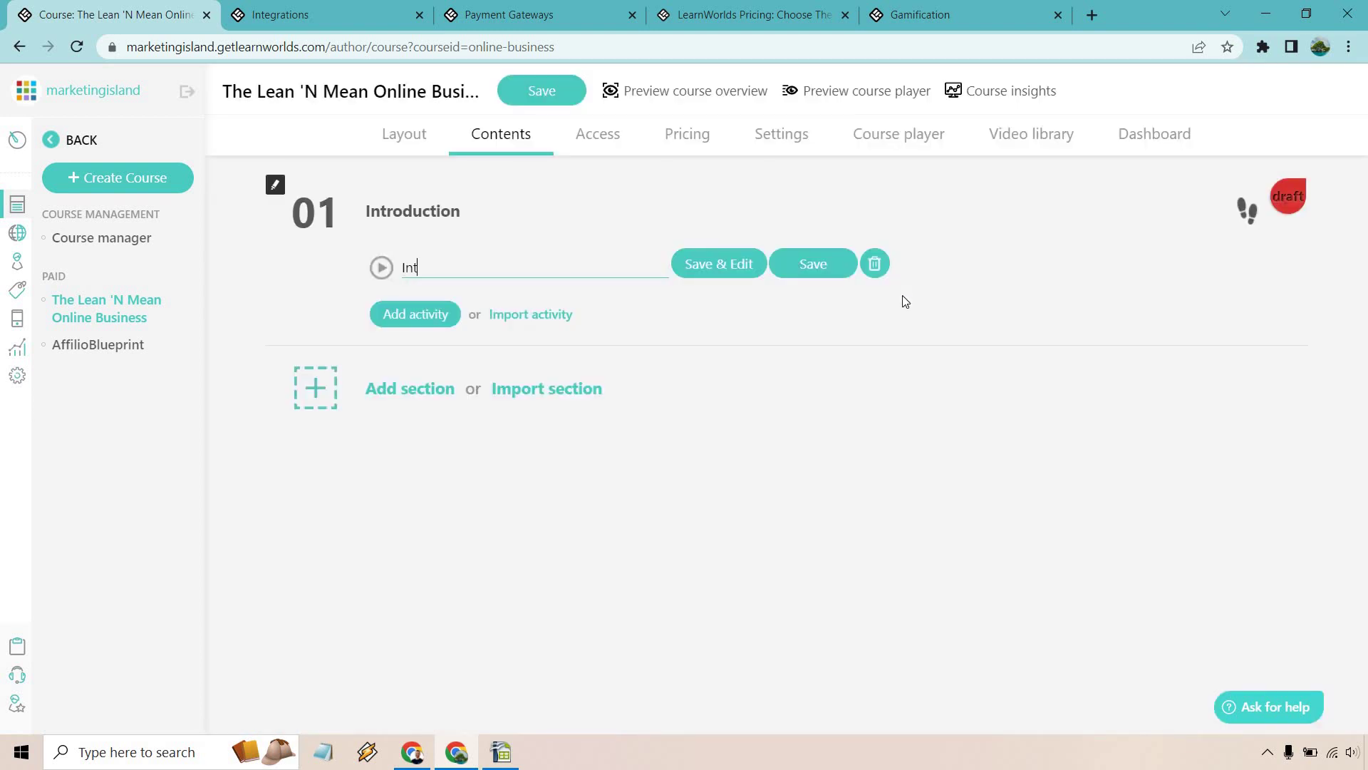
click(724, 263)
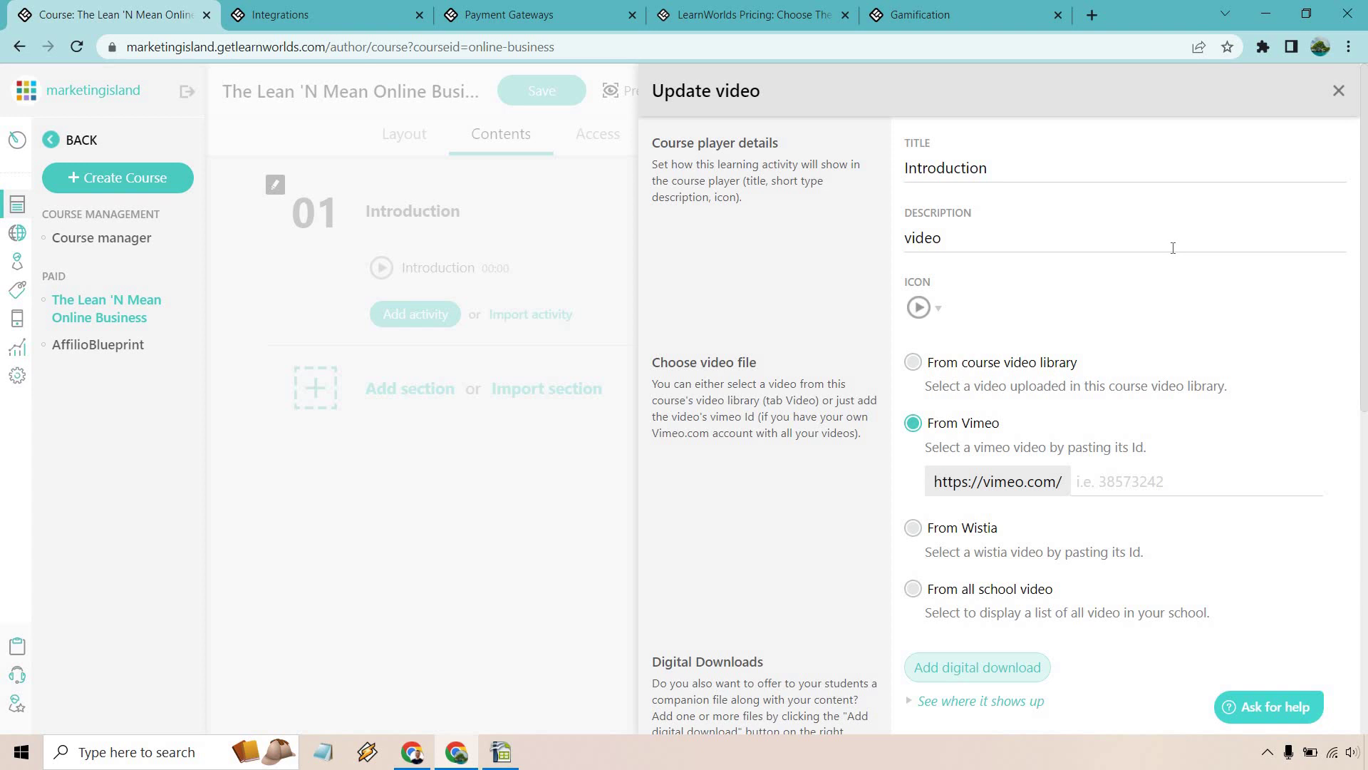
Use the course video library as its source, upload the video there, and return to Contents
click(912, 364)
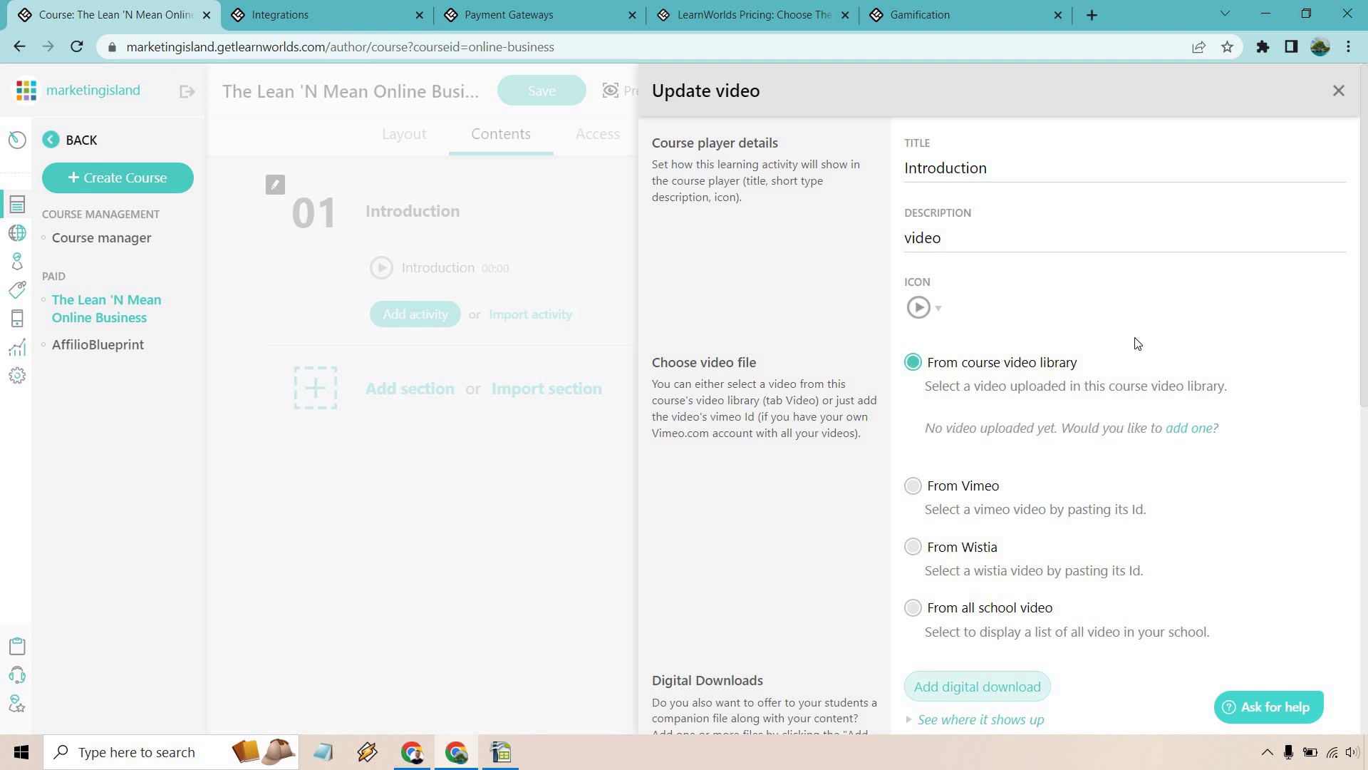
click(1197, 428)
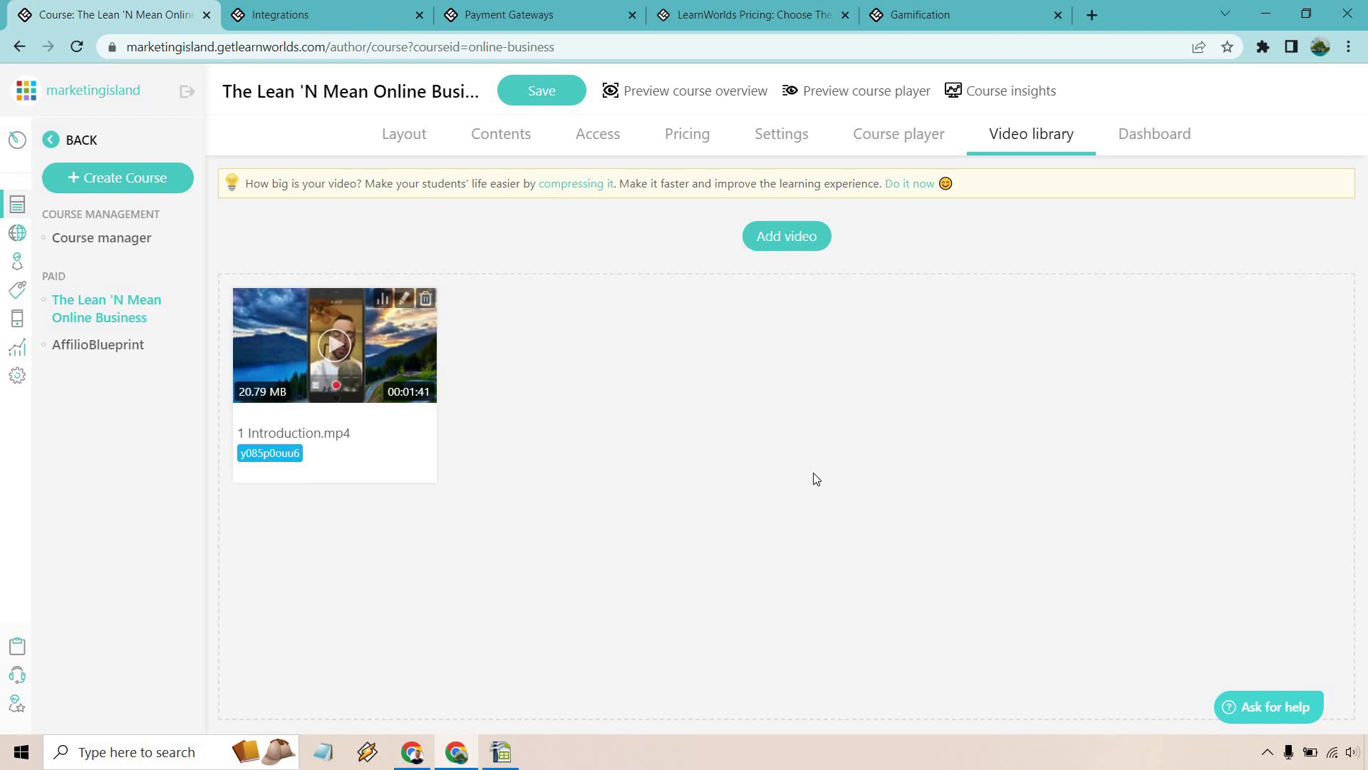
click(500, 147)
Attach 1 Introduction.mp4 from the course video library to the Introduction activity and save
mouse_move(430, 269)
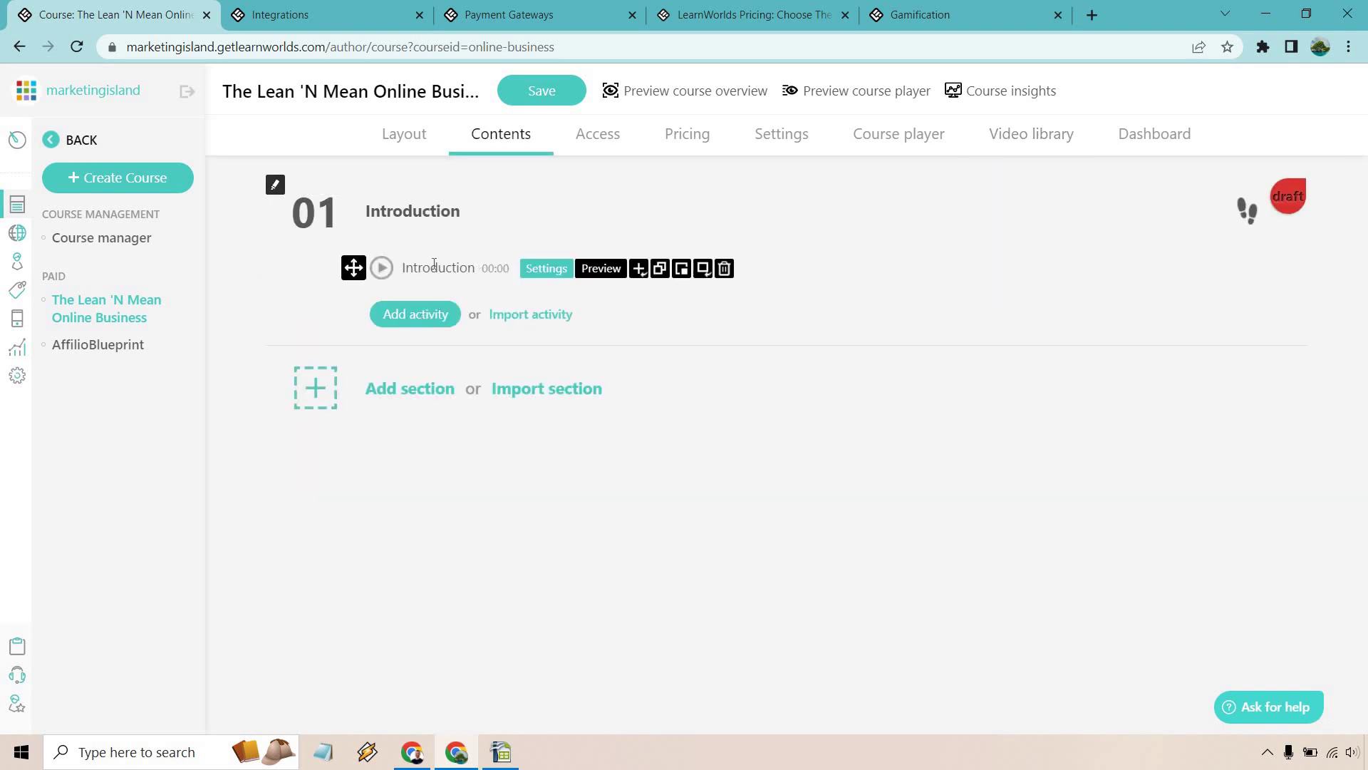
click(545, 271)
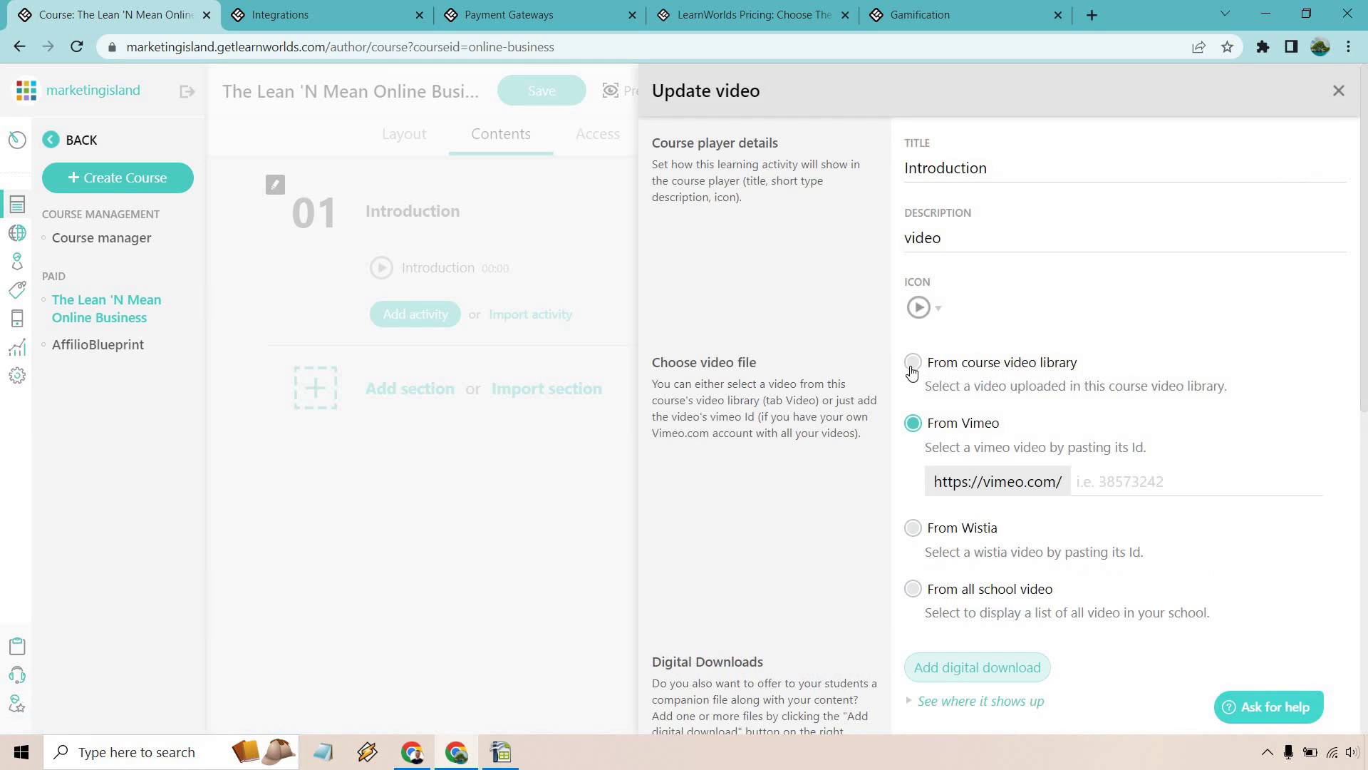
click(913, 364)
click(1018, 424)
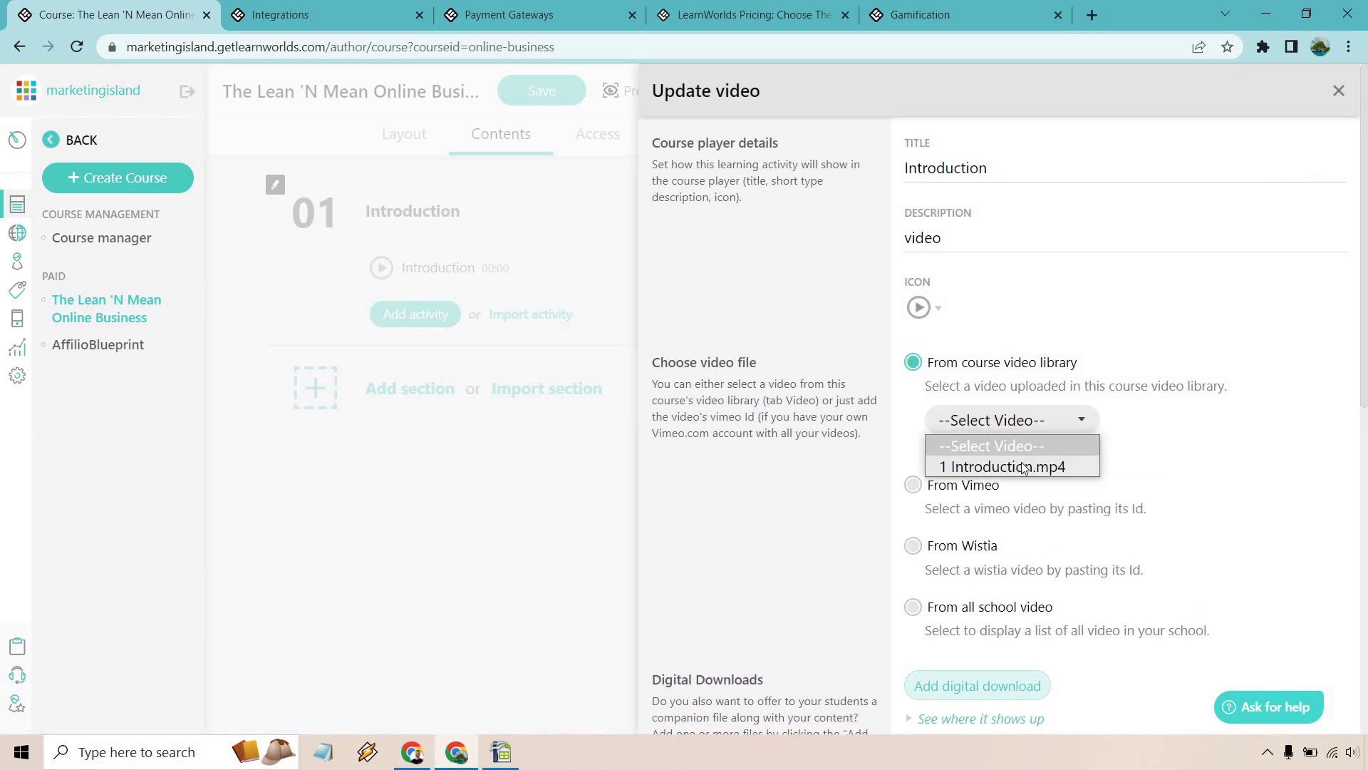
click(1023, 468)
scroll(1293, 344, down, 3)
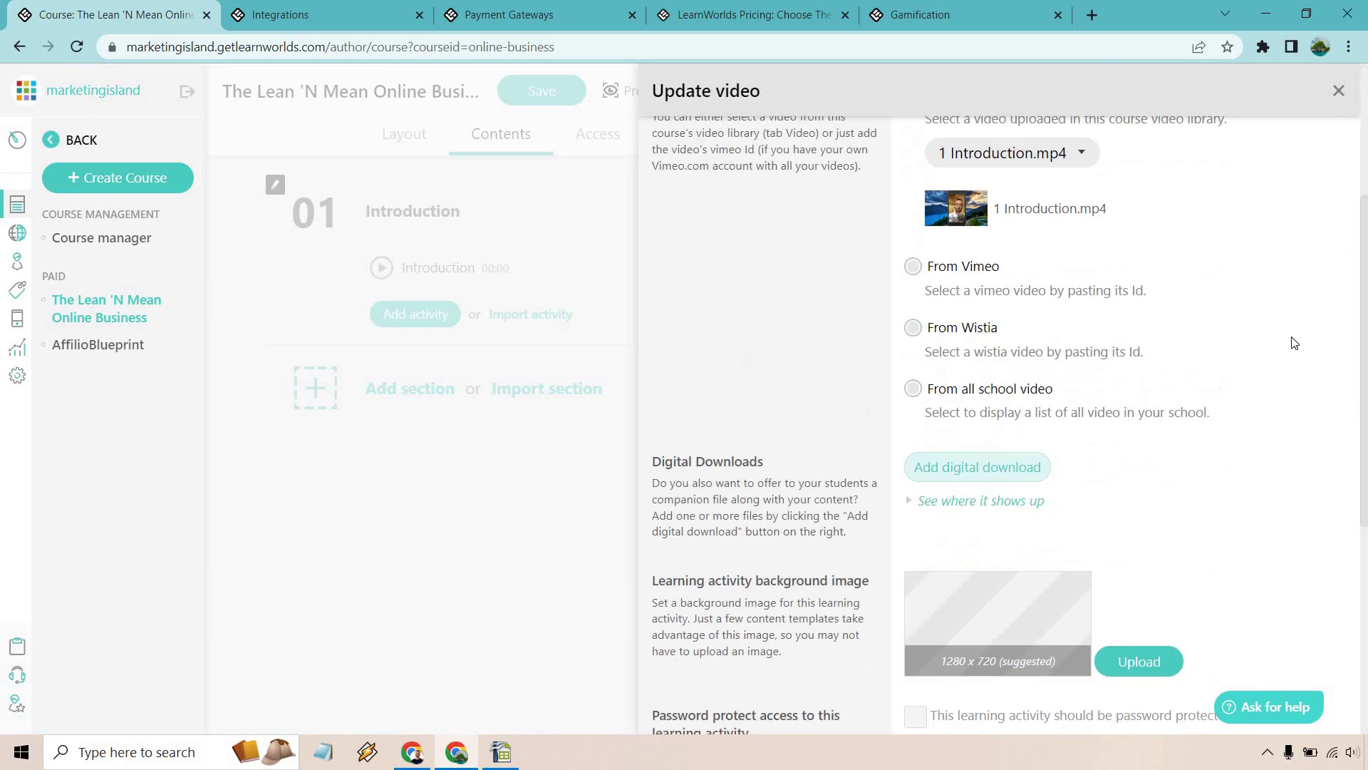
scroll(1294, 343, down, 3)
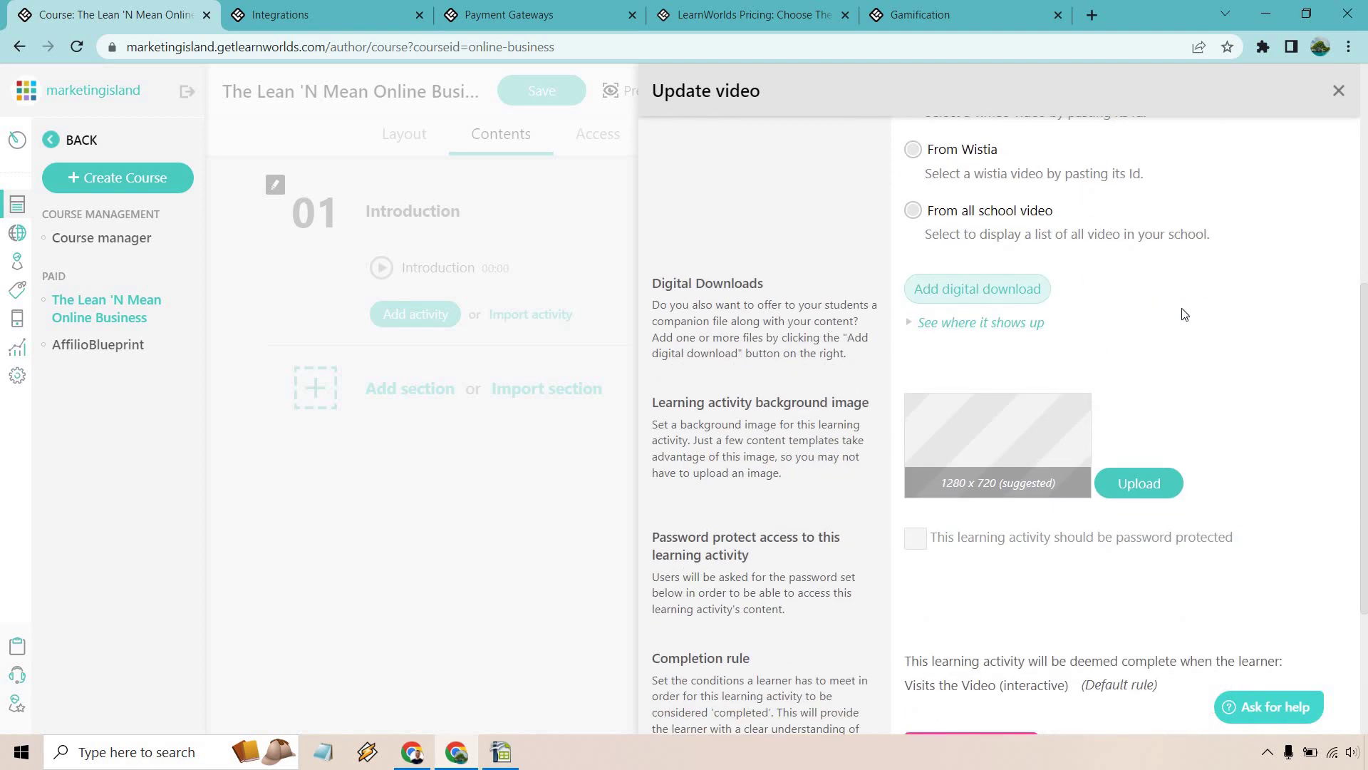
scroll(1176, 264, down, 1)
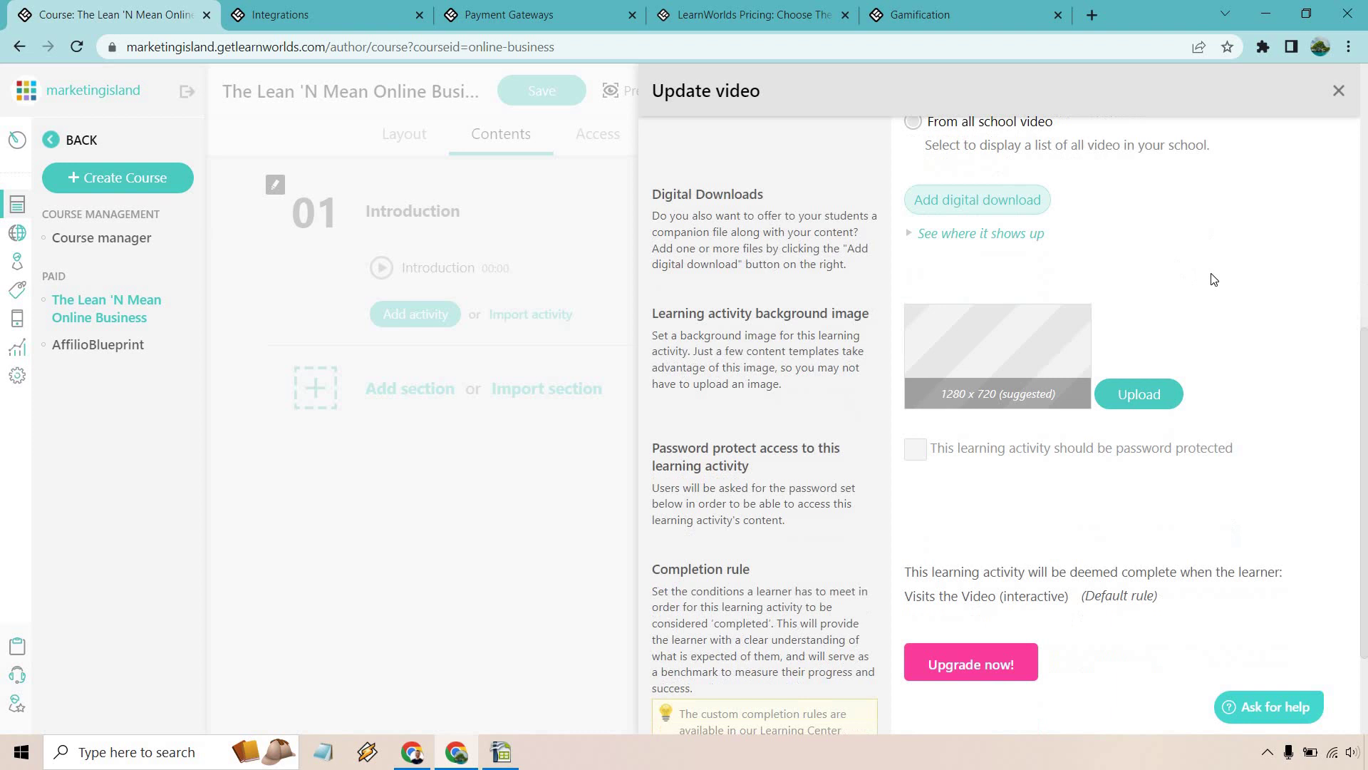
scroll(1247, 295, down, 2)
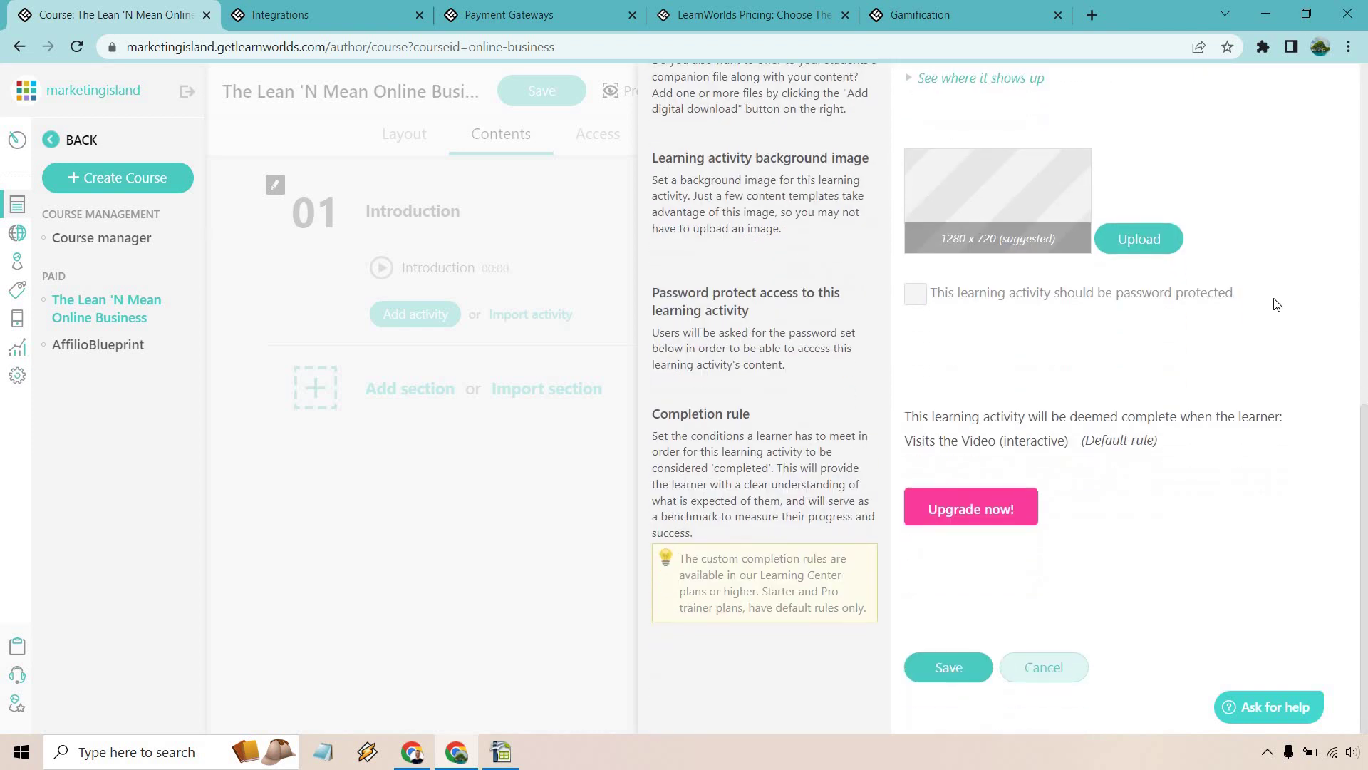
click(942, 670)
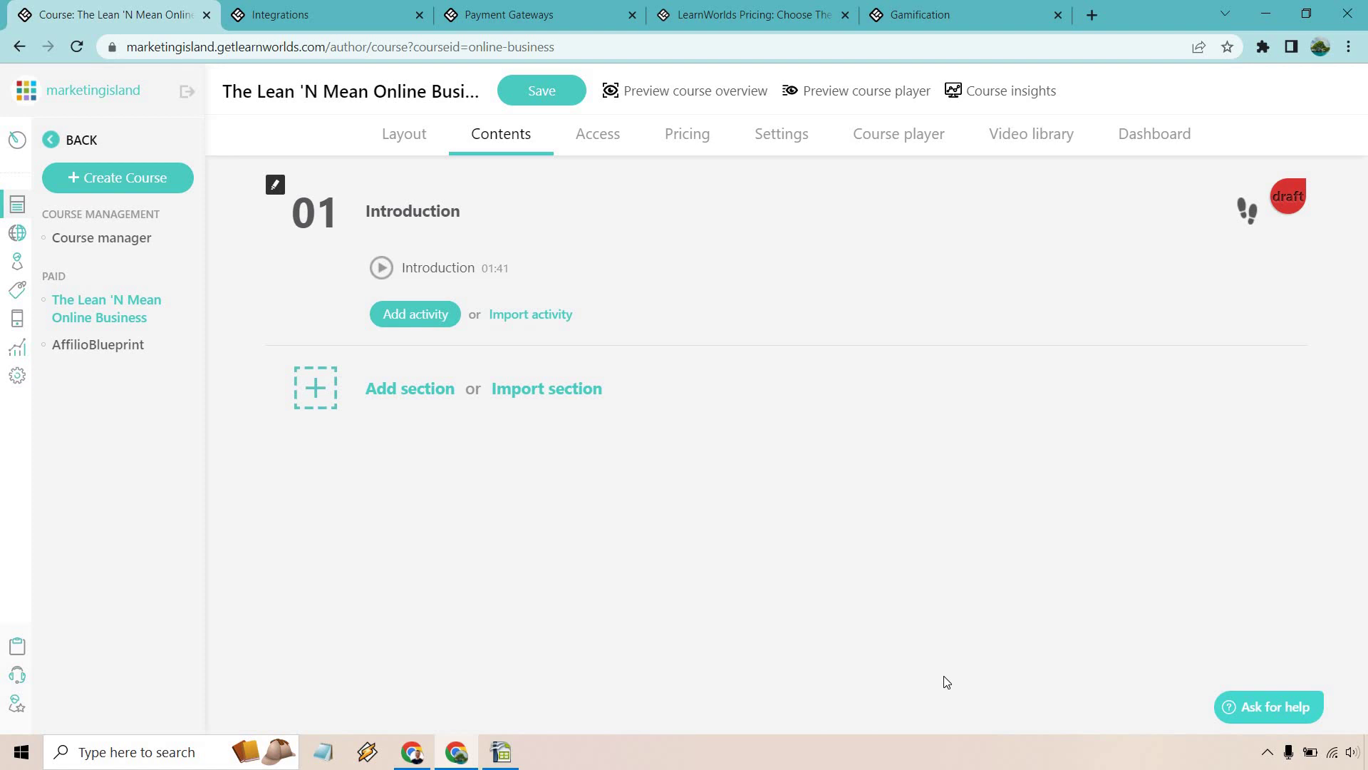
Review the addable activity types without adding any, then save the course
mouse_move(753, 268)
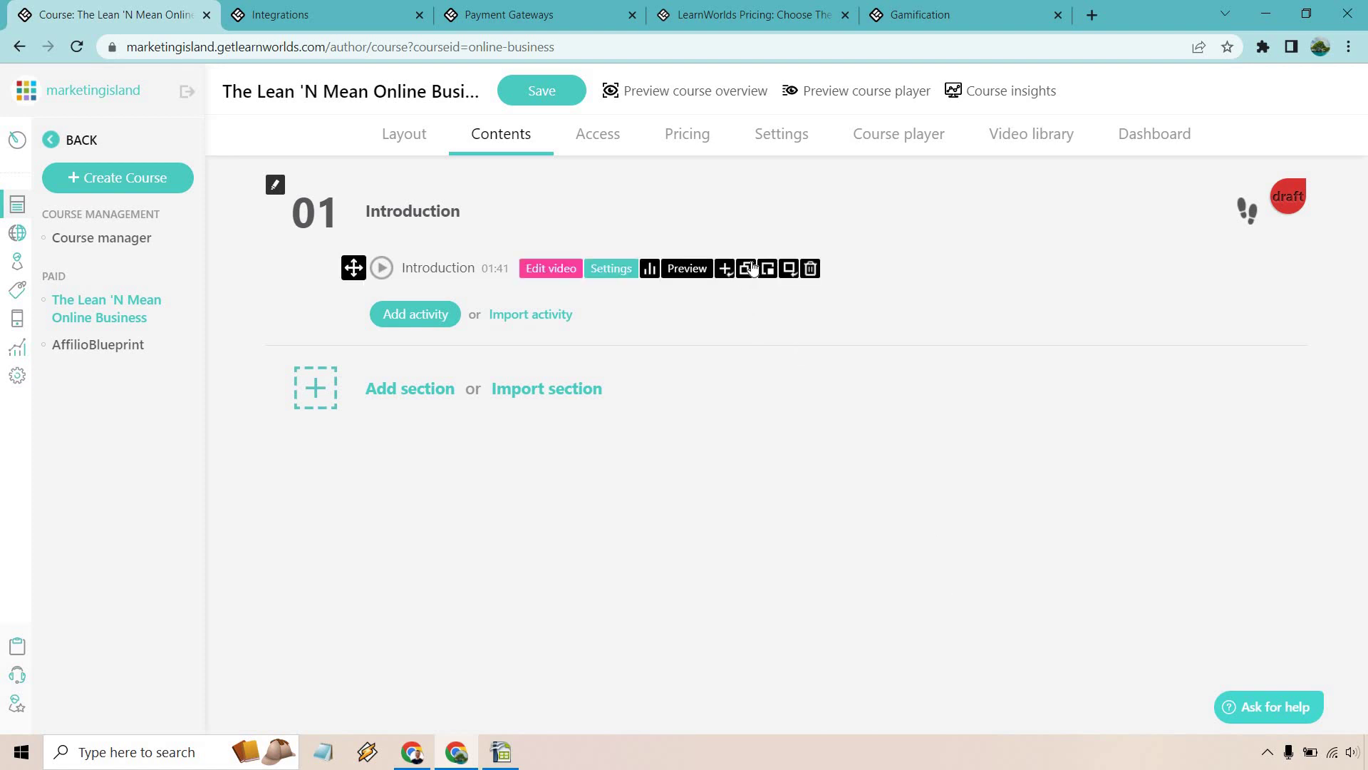
click(417, 315)
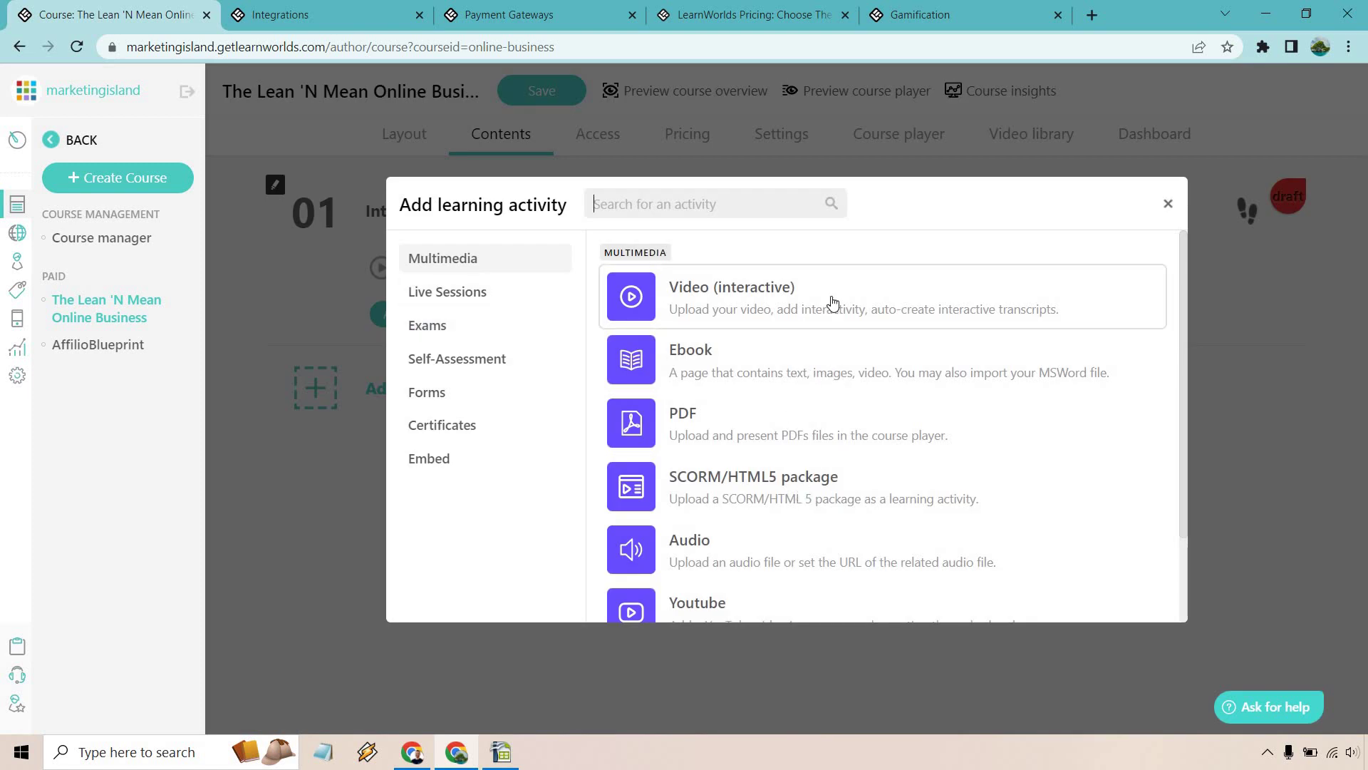
click(1167, 205)
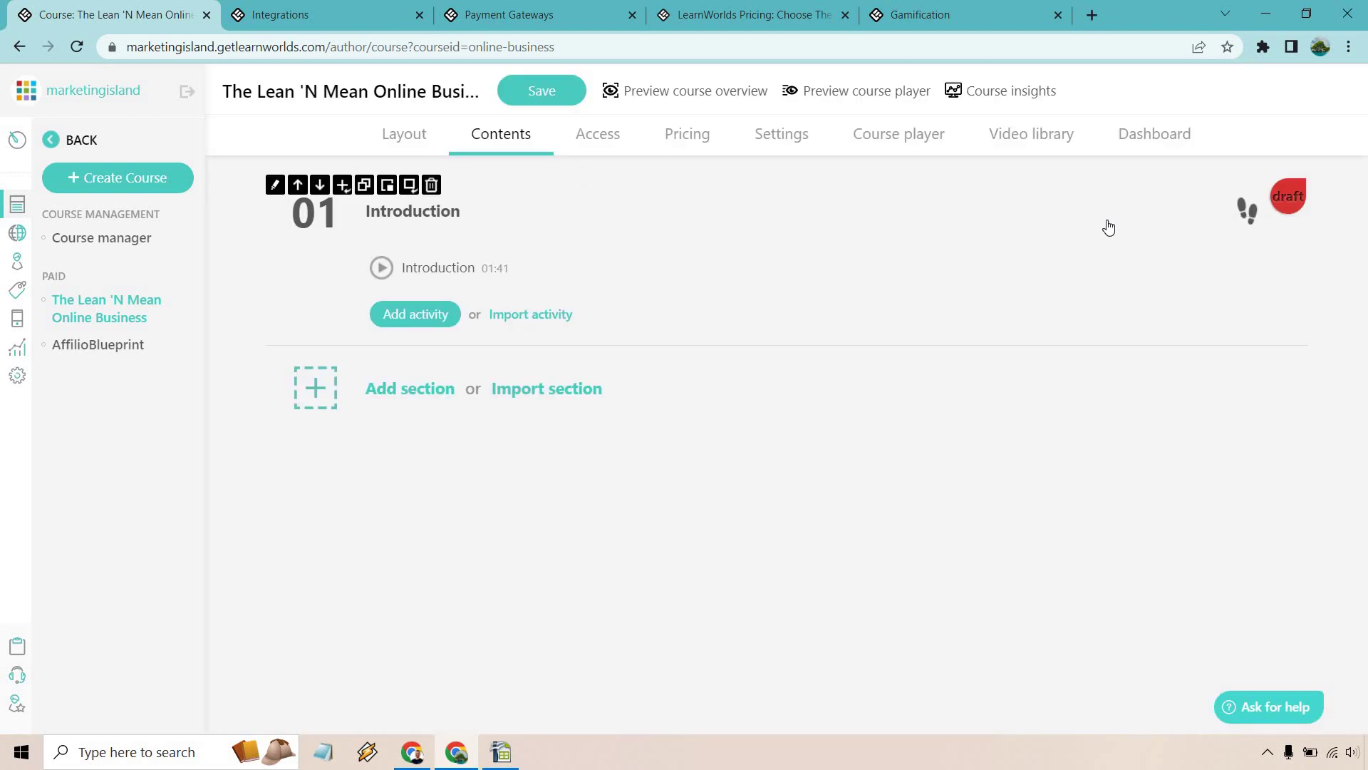
click(560, 95)
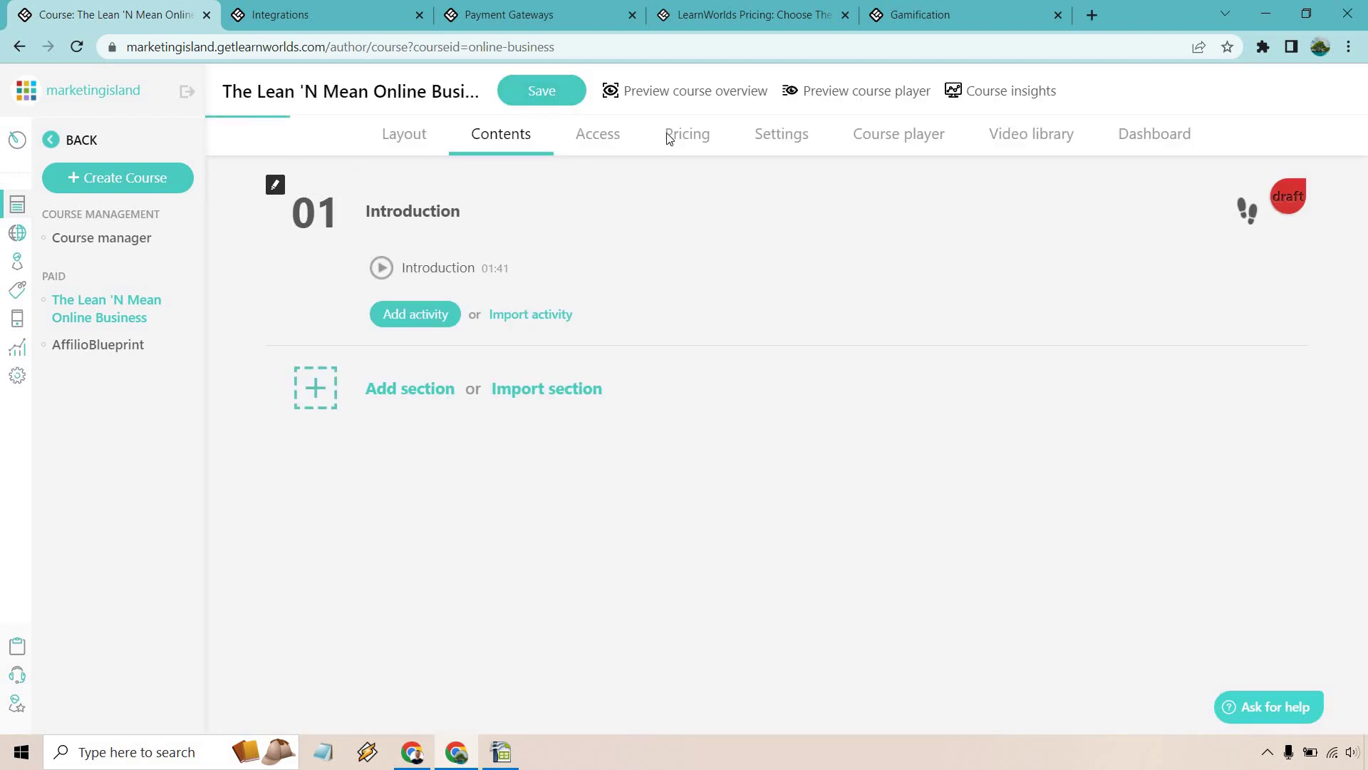
Preview the Introduction lesson as a learner, pause and rewind it to 00:00, then return to Community
click(1255, 192)
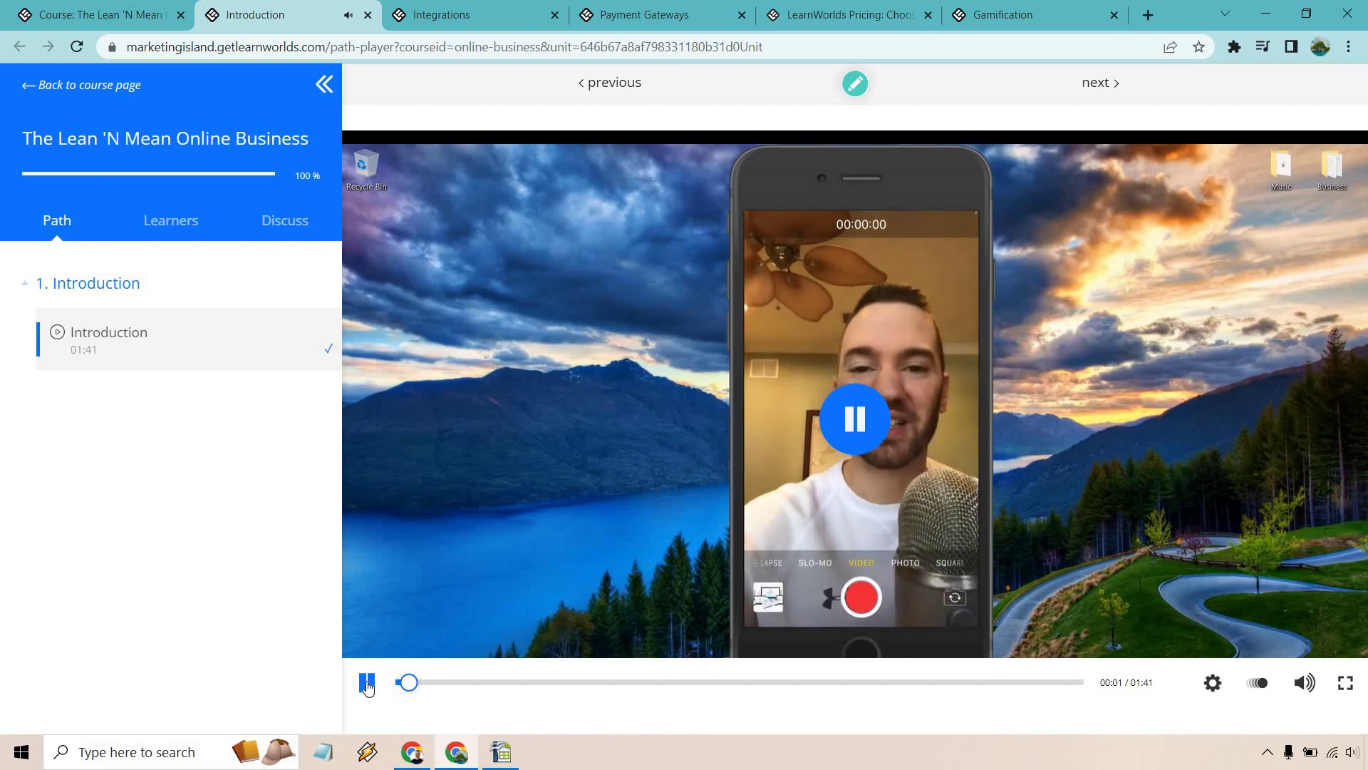
click(367, 682)
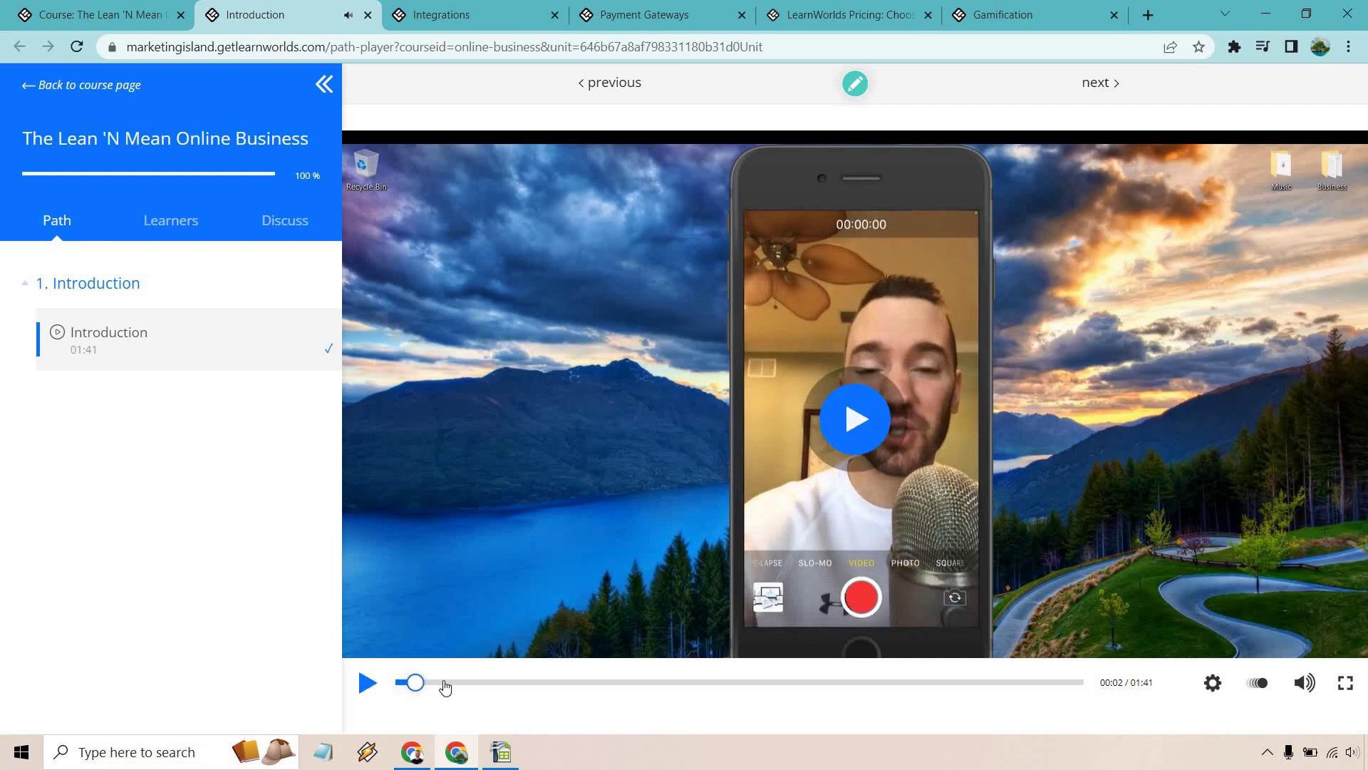
click(400, 683)
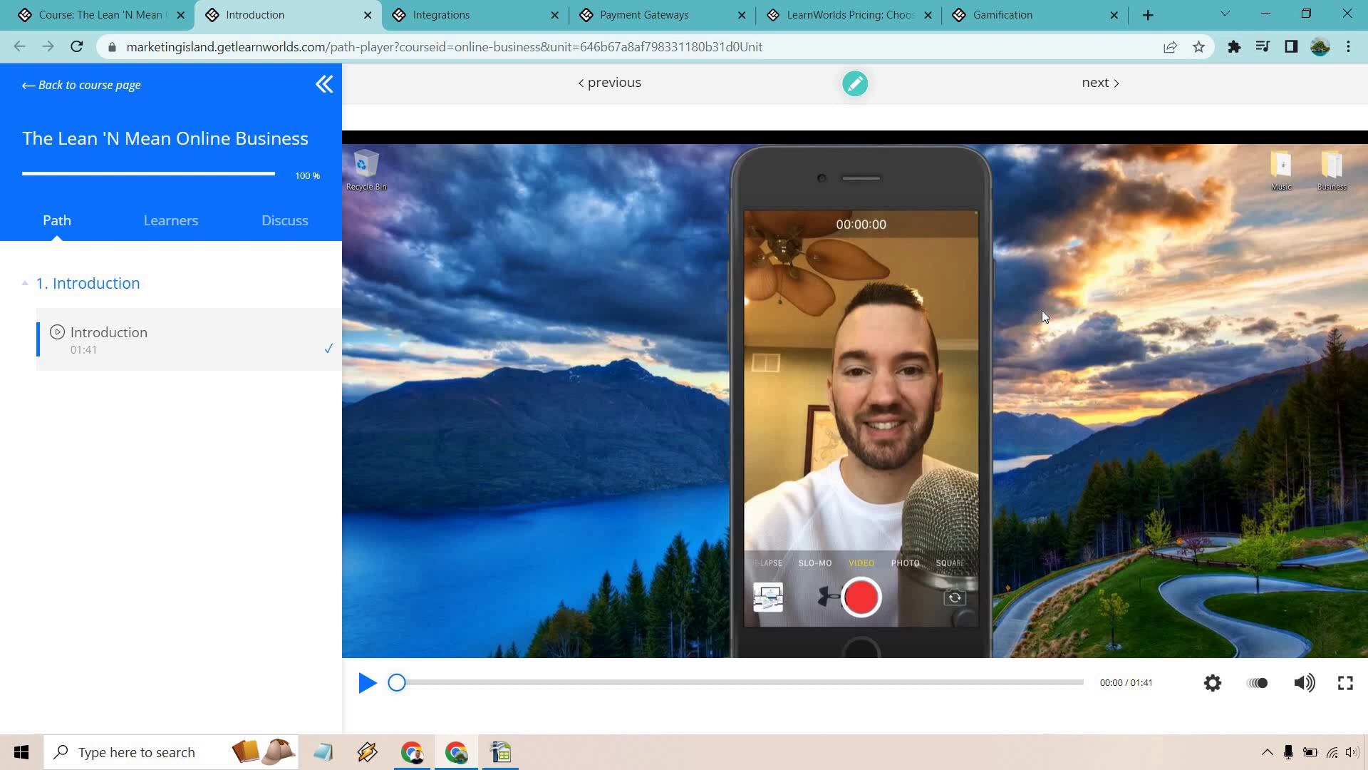
click(107, 14)
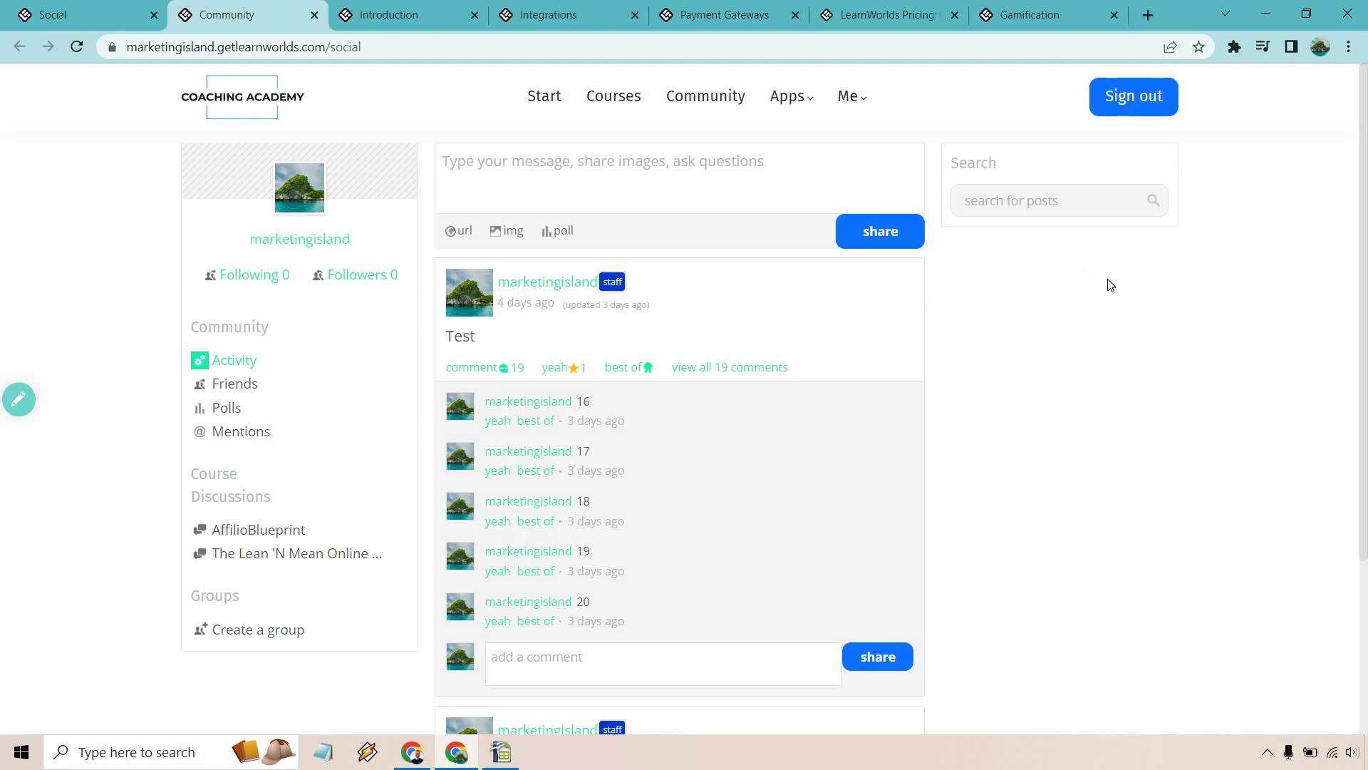
Publish a community post reading 'What are you up to today?'
scroll(1141, 324, down, 3)
scroll(1148, 321, up, 3)
click(683, 173)
text(What a)
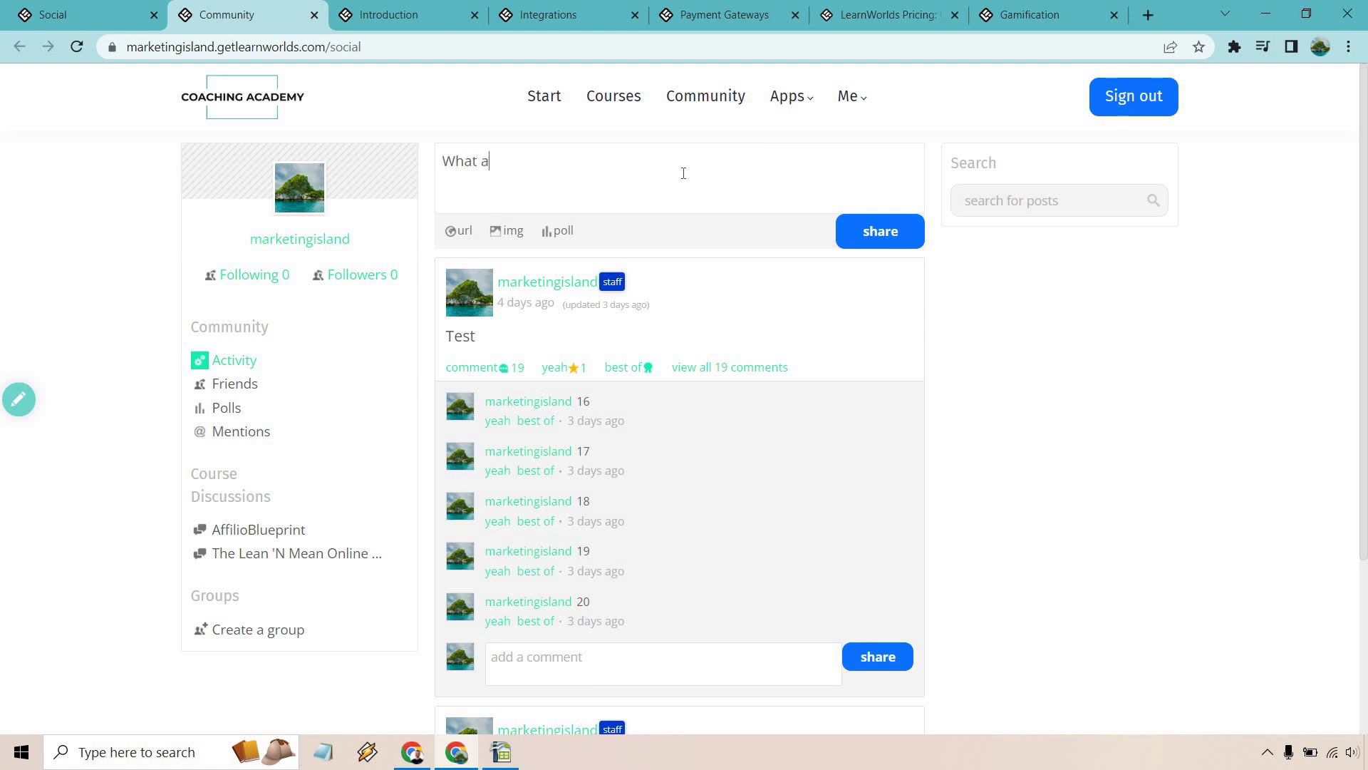
text(re you up to today?)
click(880, 238)
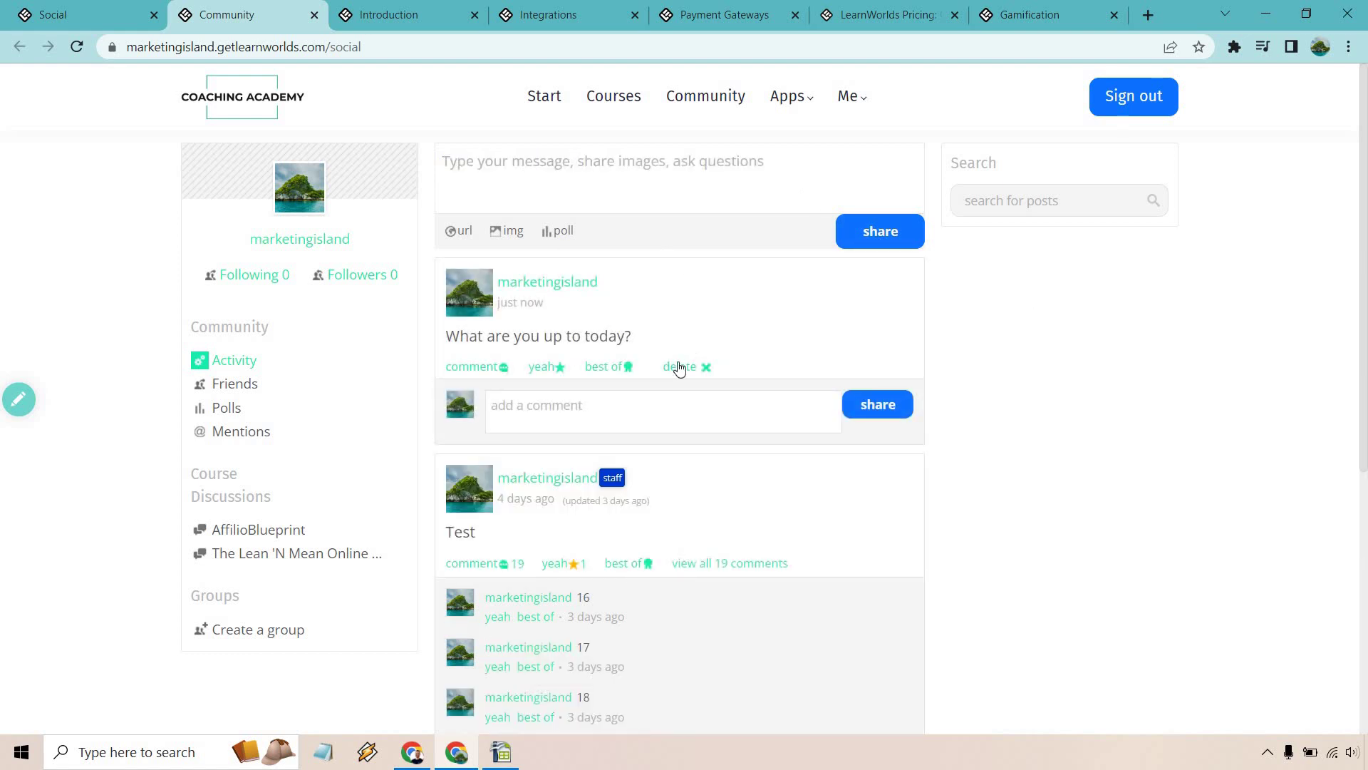
Give the new post a yeah and comment 'Not much' on it
click(545, 366)
click(564, 408)
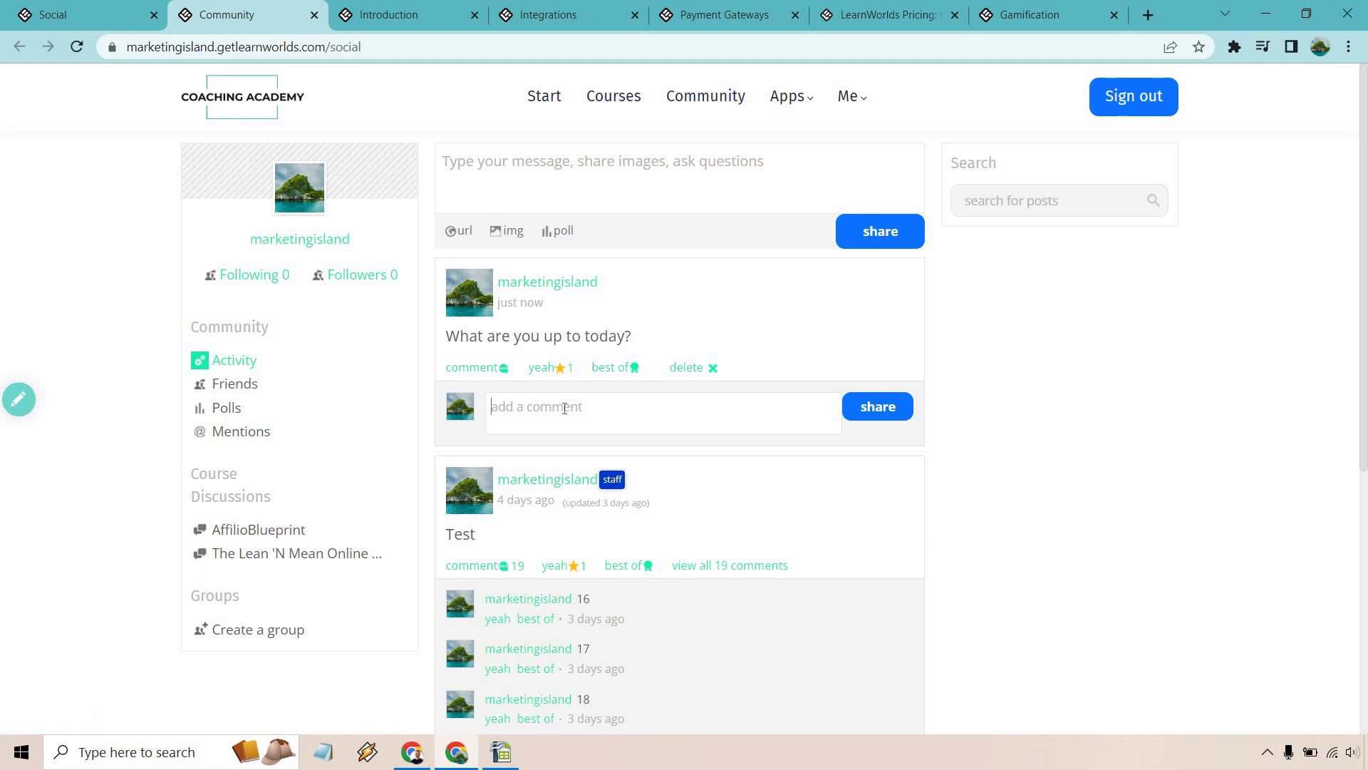
text(Not much)
click(869, 413)
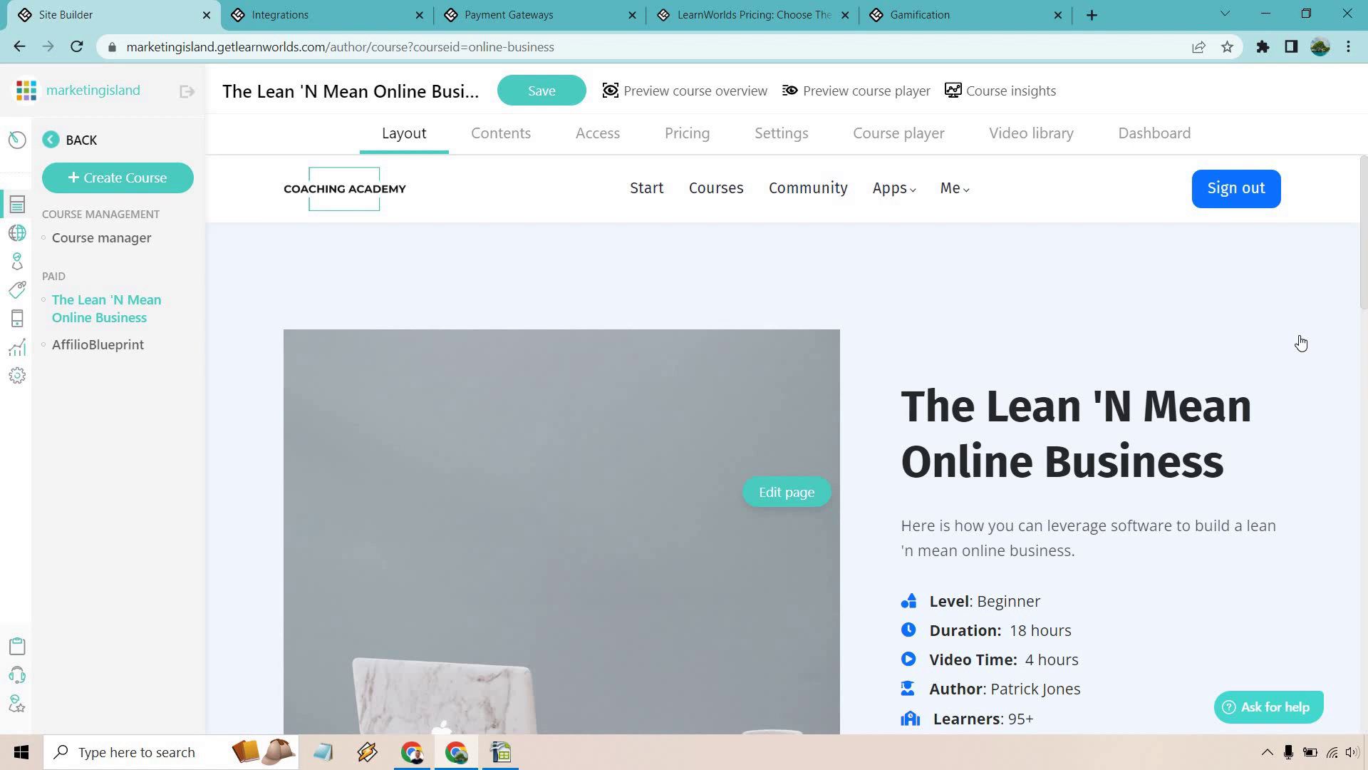
Open the Lean 'N Mean Online Business landing page in the site builder and inspect its title heading
click(789, 491)
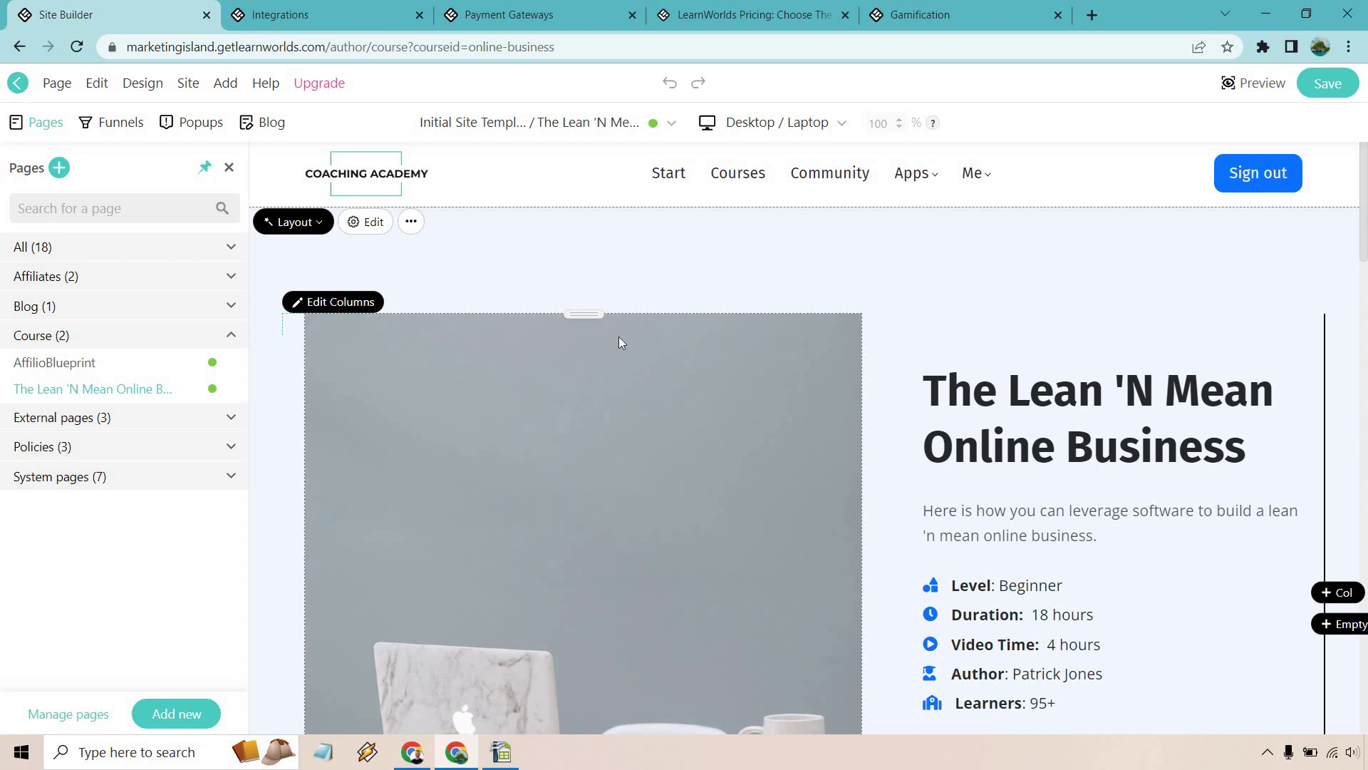
click(1009, 397)
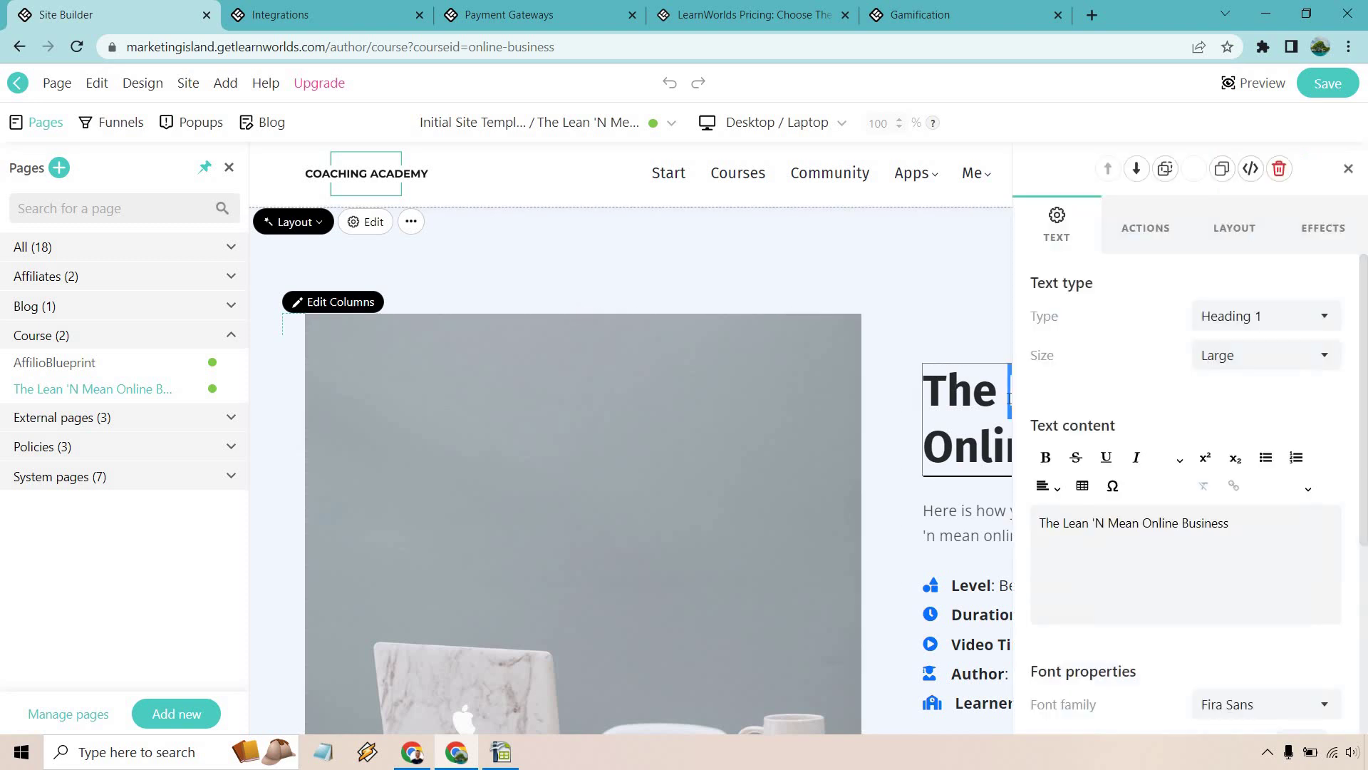
triple_click(1008, 398)
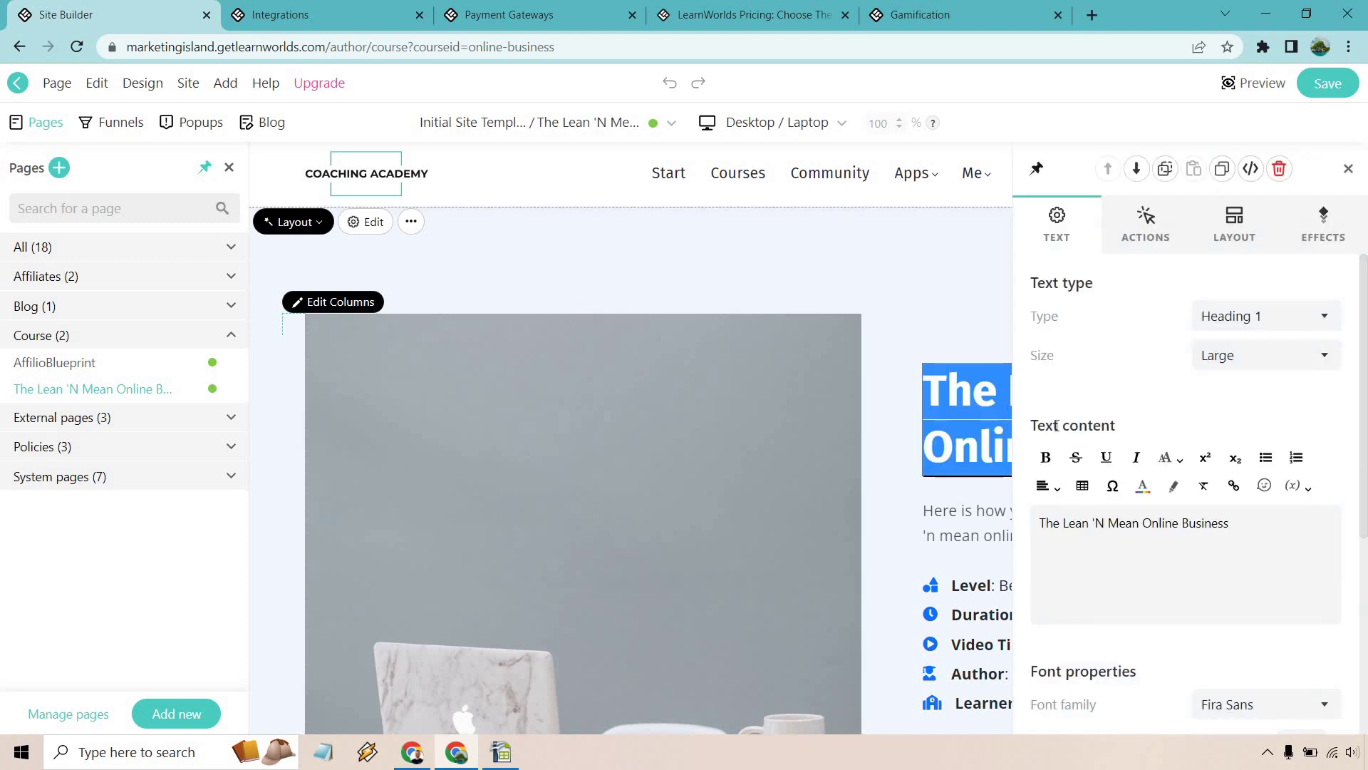
click(924, 295)
click(1348, 169)
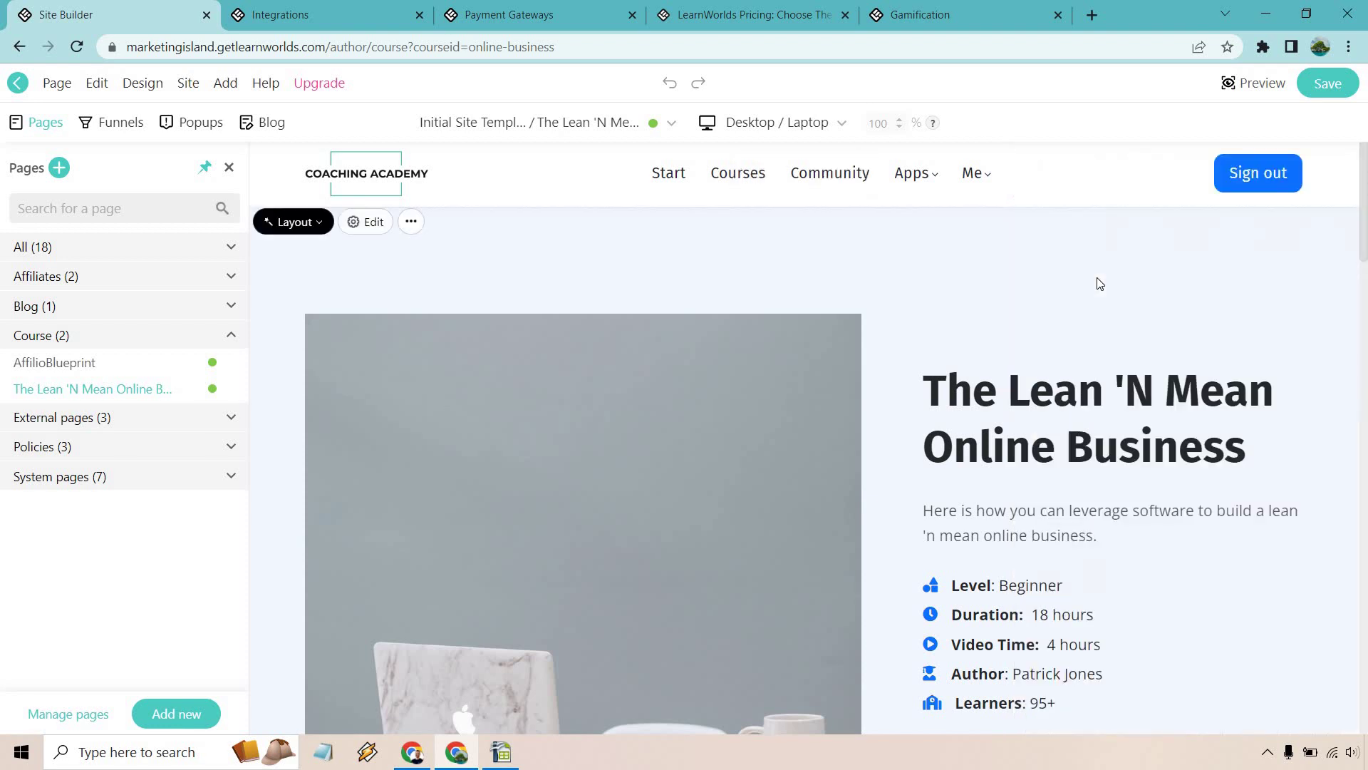
scroll(1099, 284, down, 13)
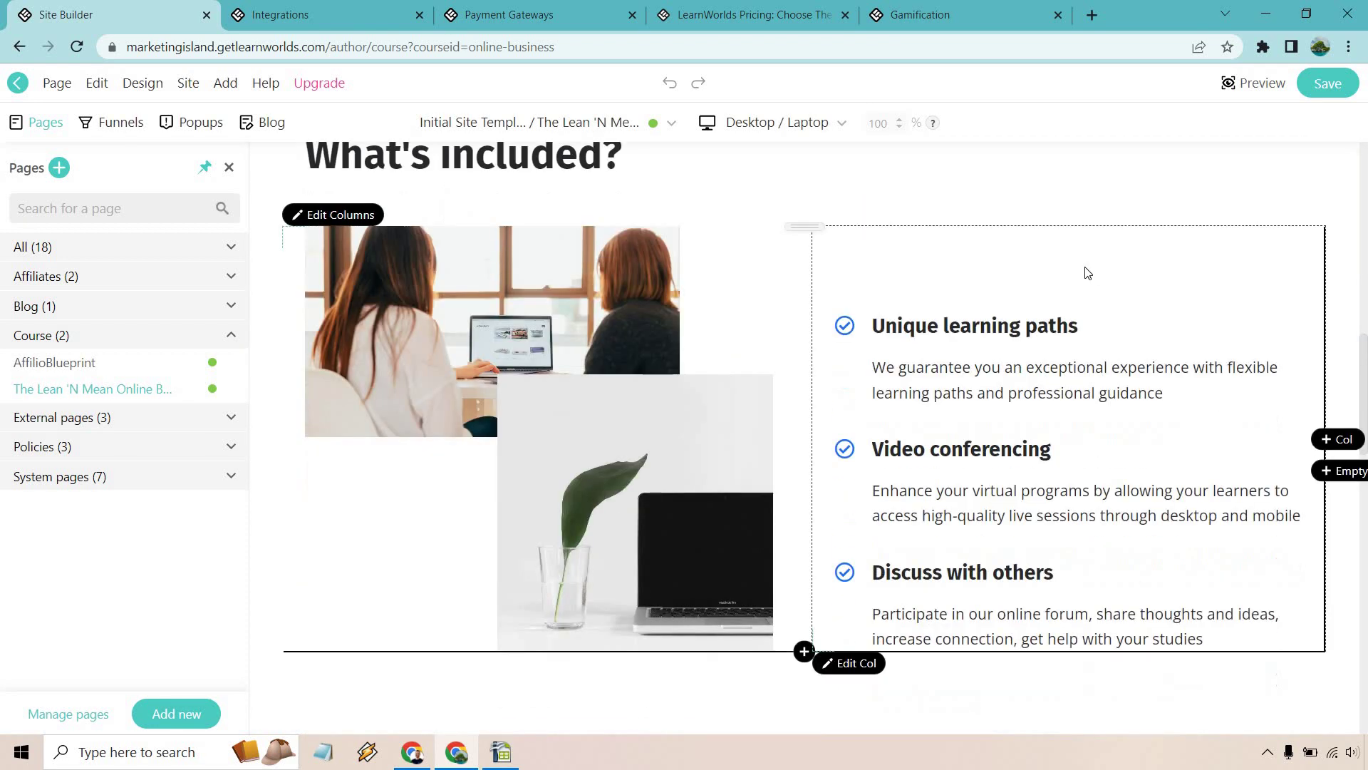
Replace the back framed image in 'What's included?' with the laptops-on-desk photo from a 'software' search
scroll(1087, 273, down, 2)
scroll(758, 315, up, 2)
click(572, 282)
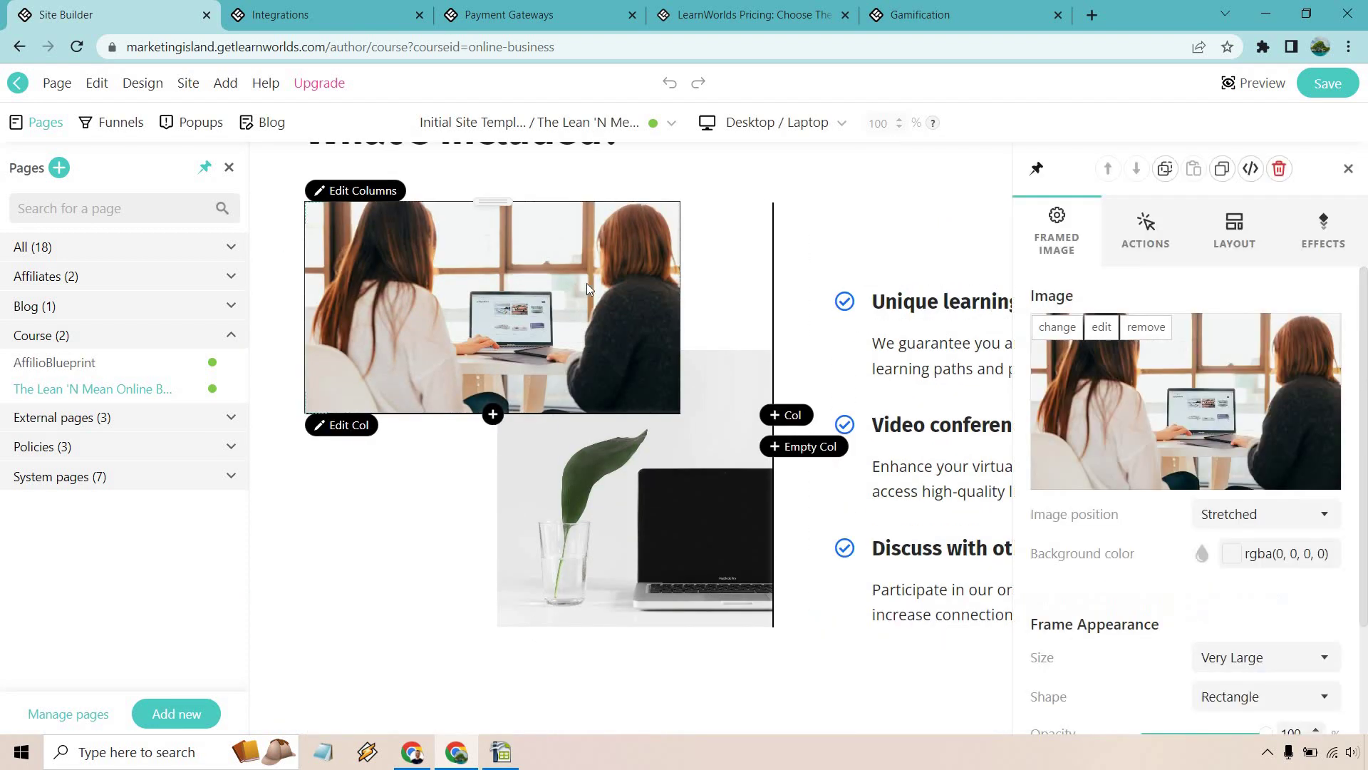
click(1059, 330)
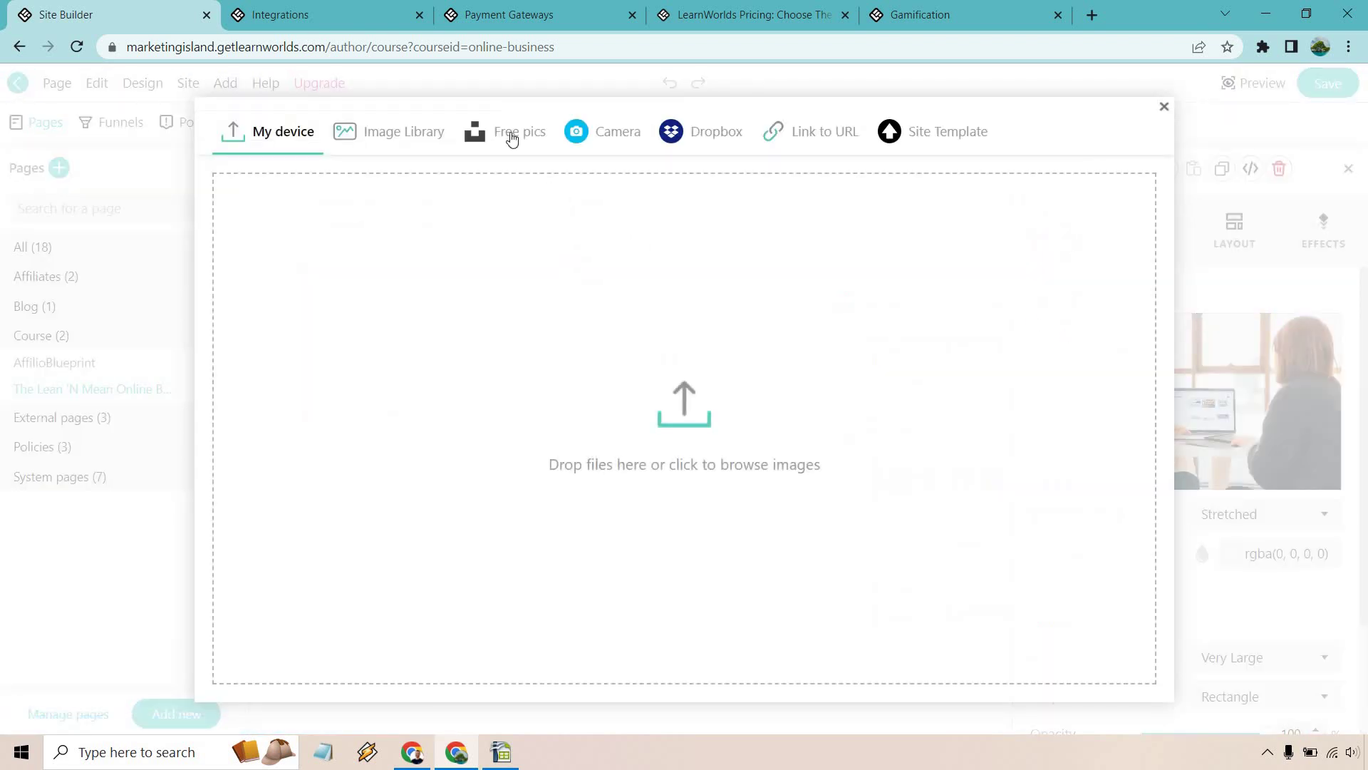
click(511, 138)
text(software)
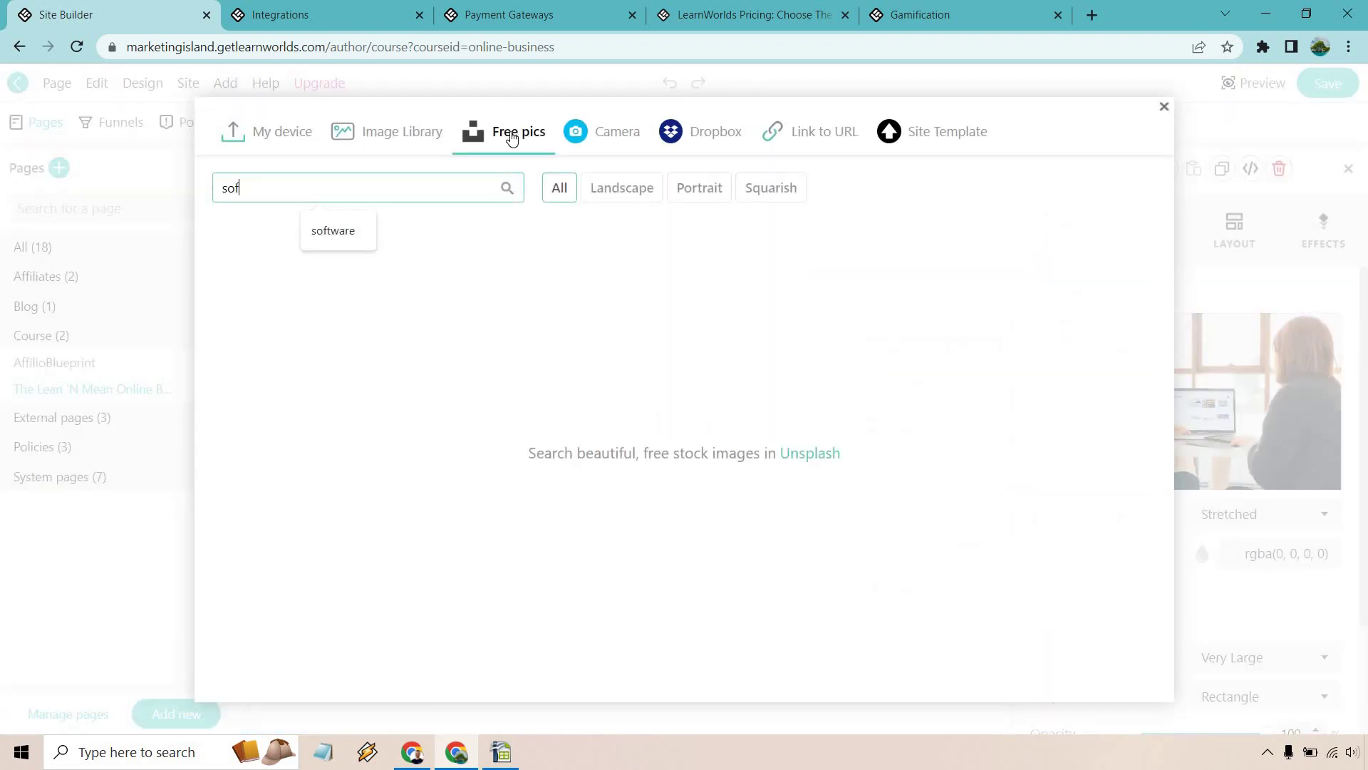
key(Return)
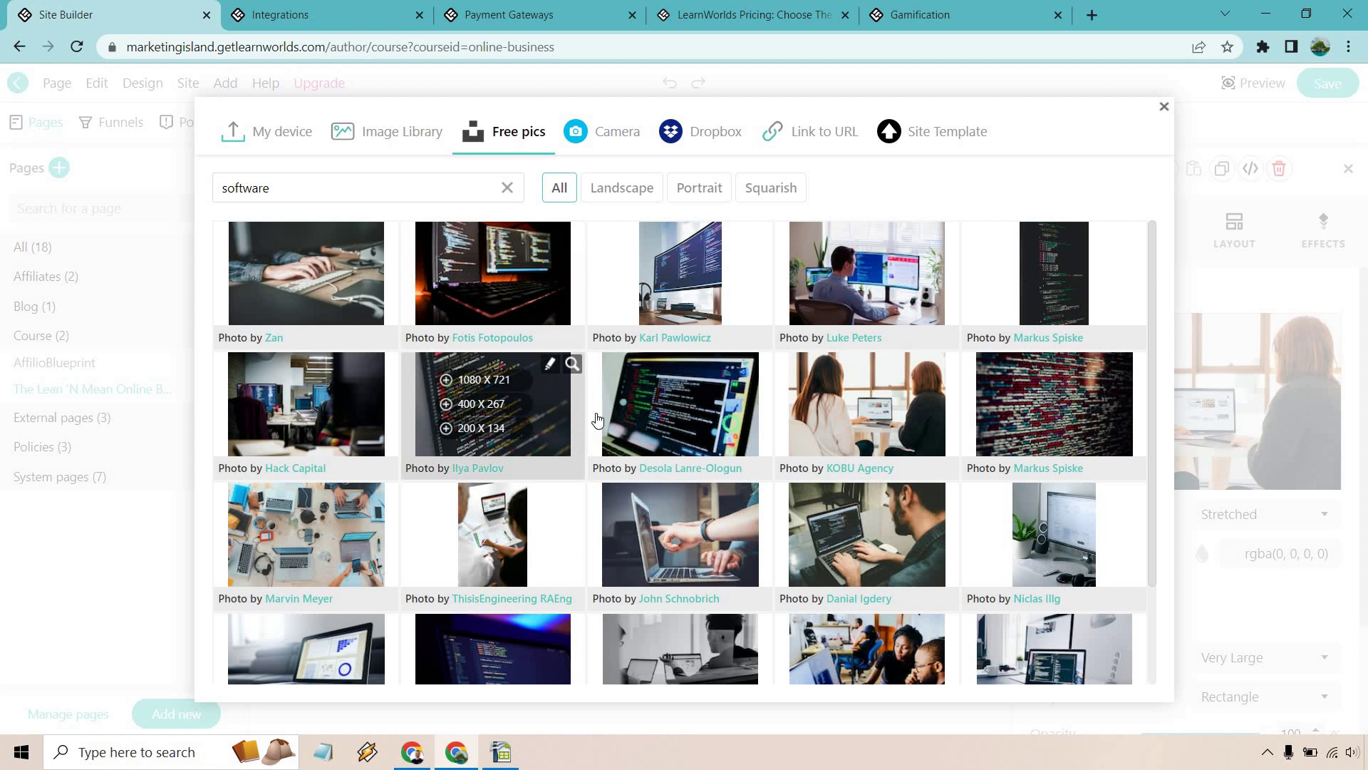
scroll(597, 420, down, 3)
scroll(602, 420, up, 3)
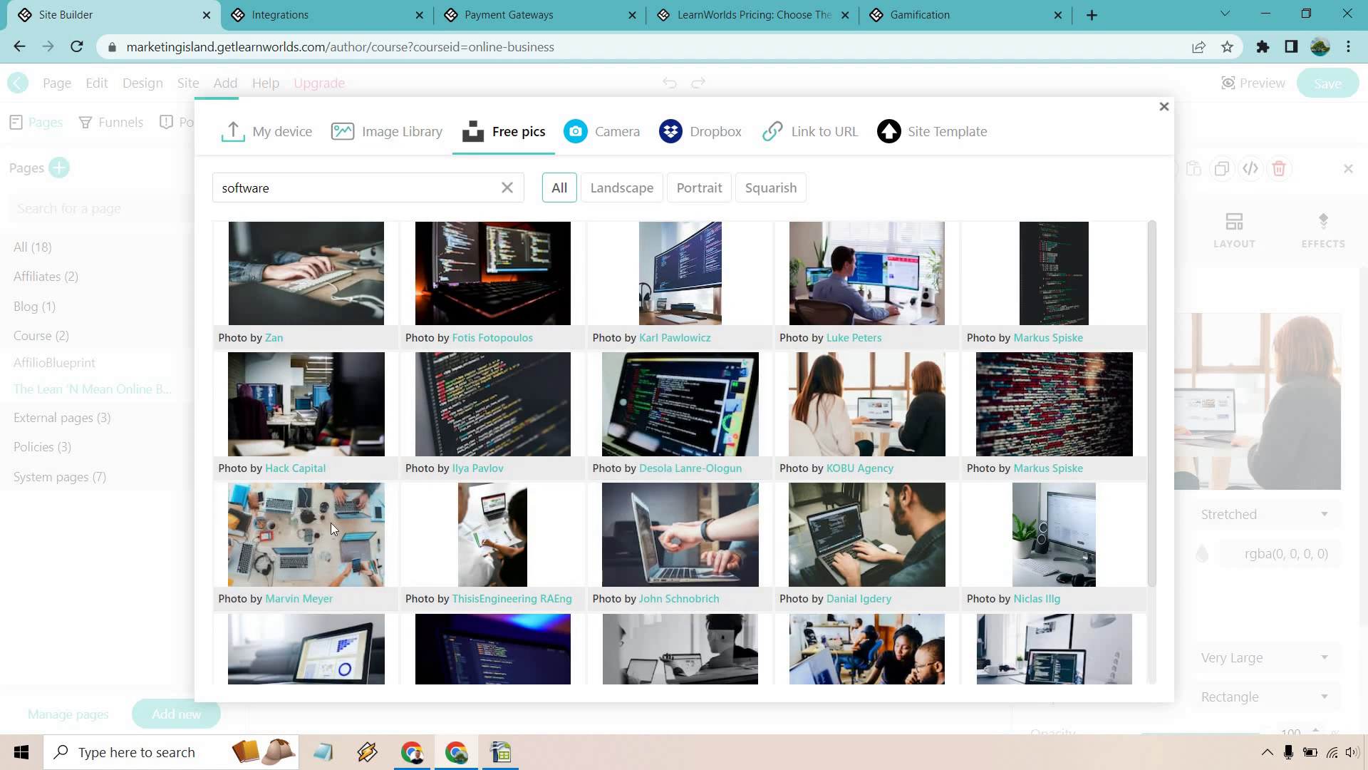
click(332, 511)
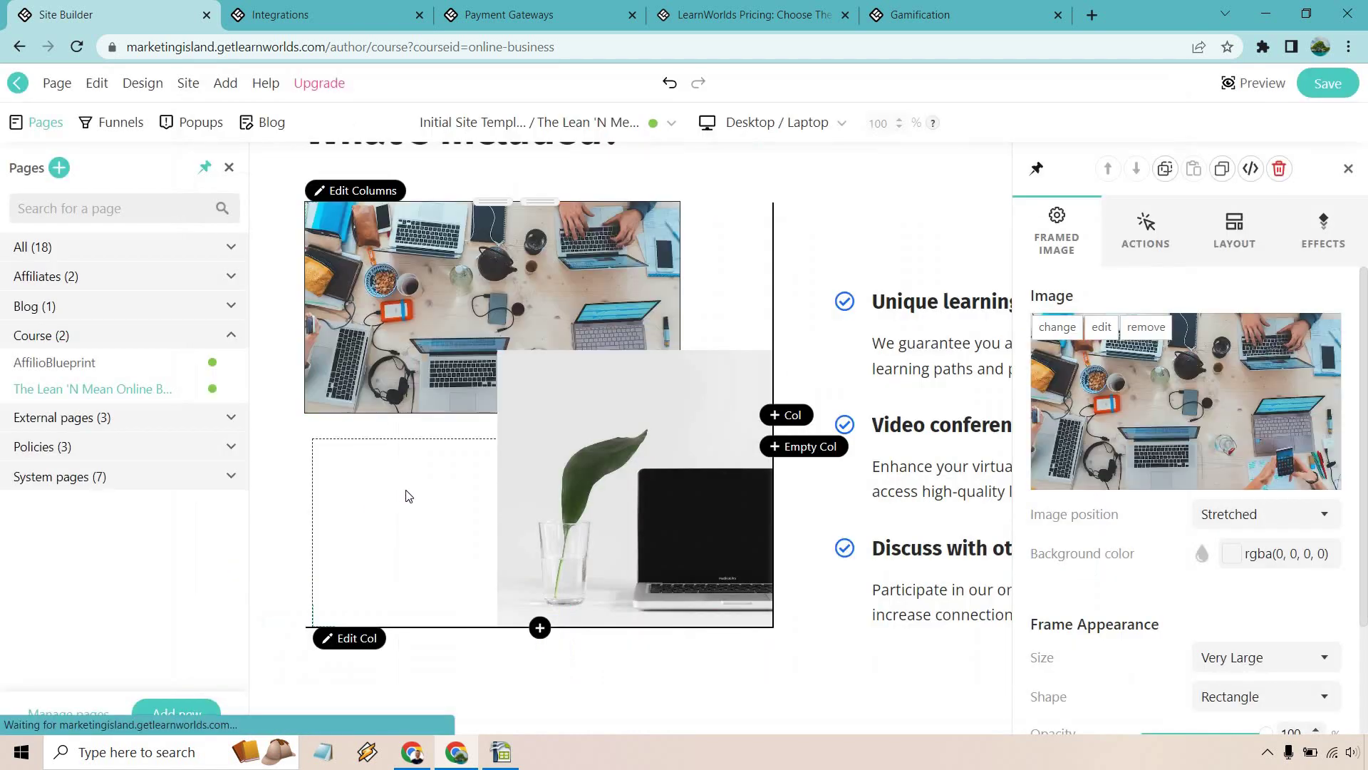
click(643, 489)
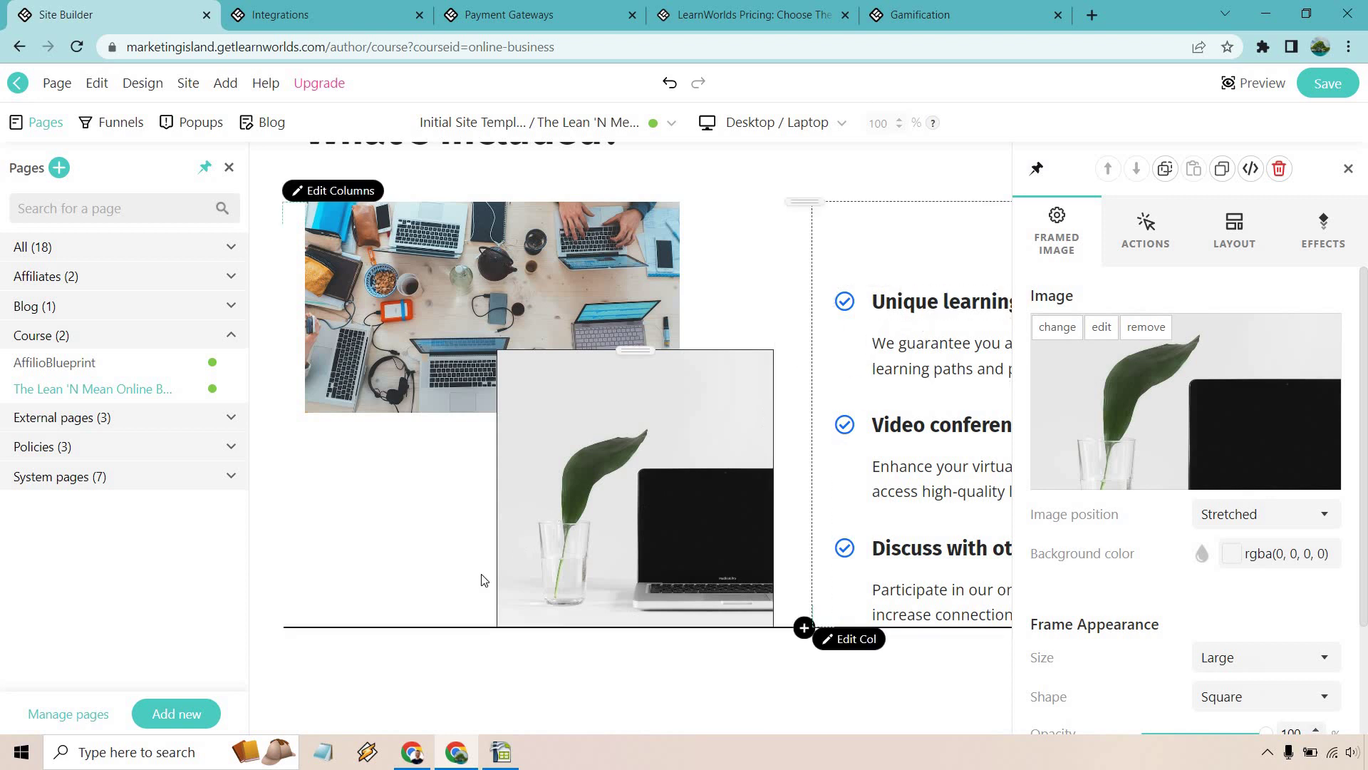
Scroll down to the instructor section and select its social links block
click(290, 568)
scroll(862, 399, down, 4)
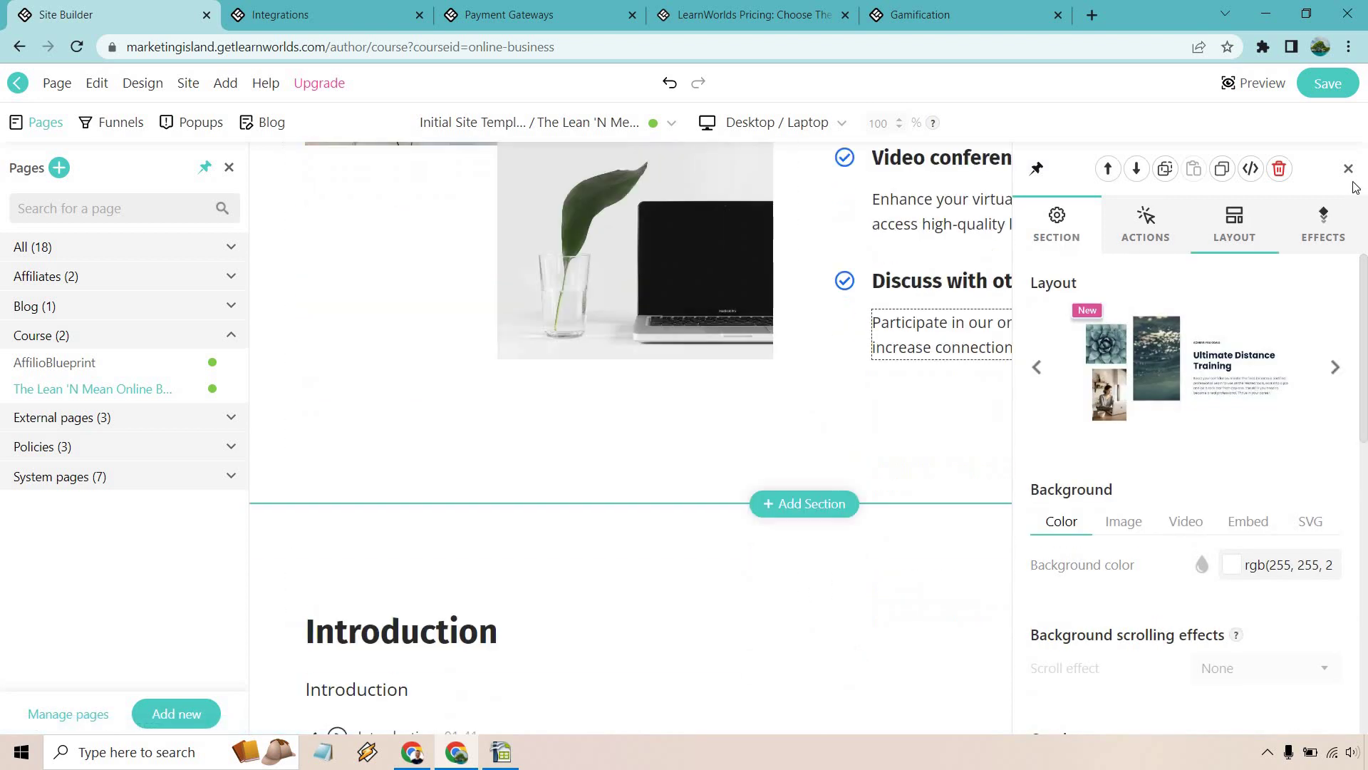
scroll(1061, 384, down, 5)
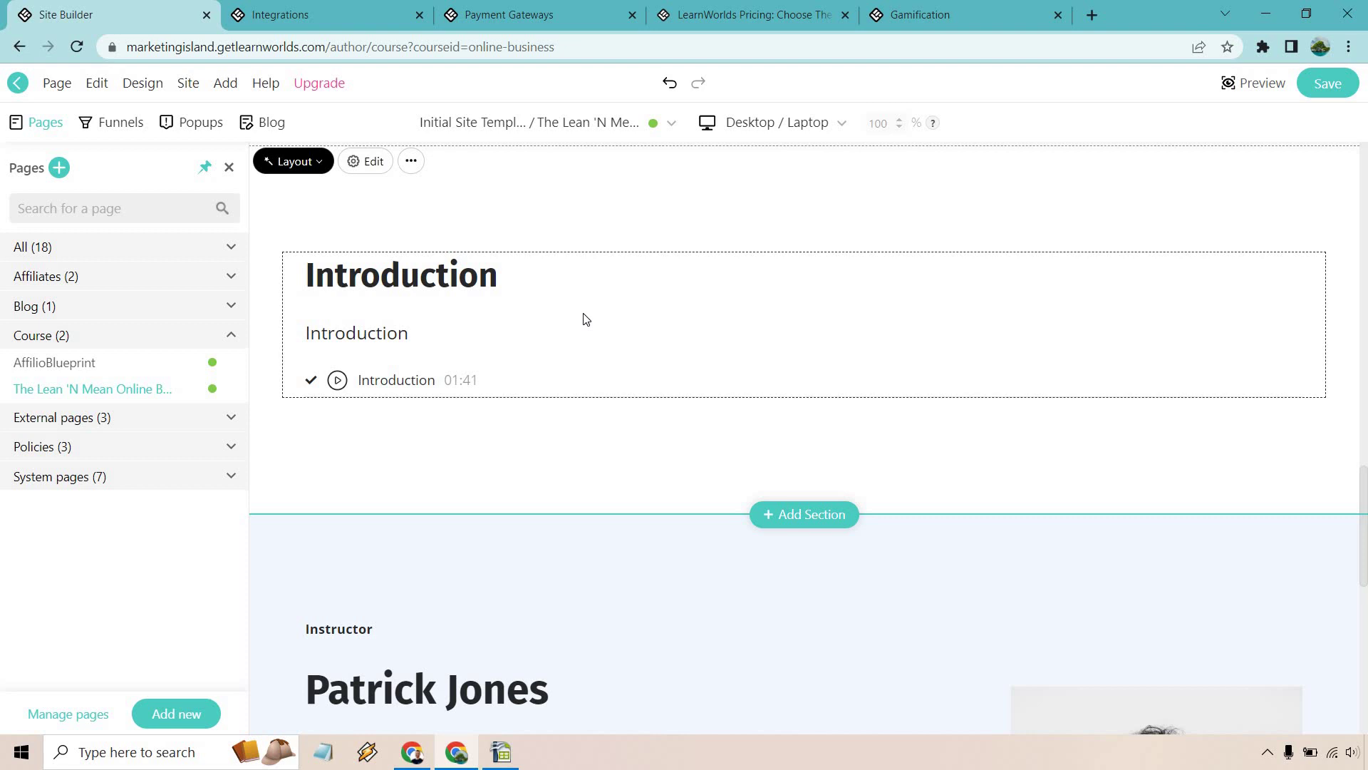
scroll(641, 318, down, 6)
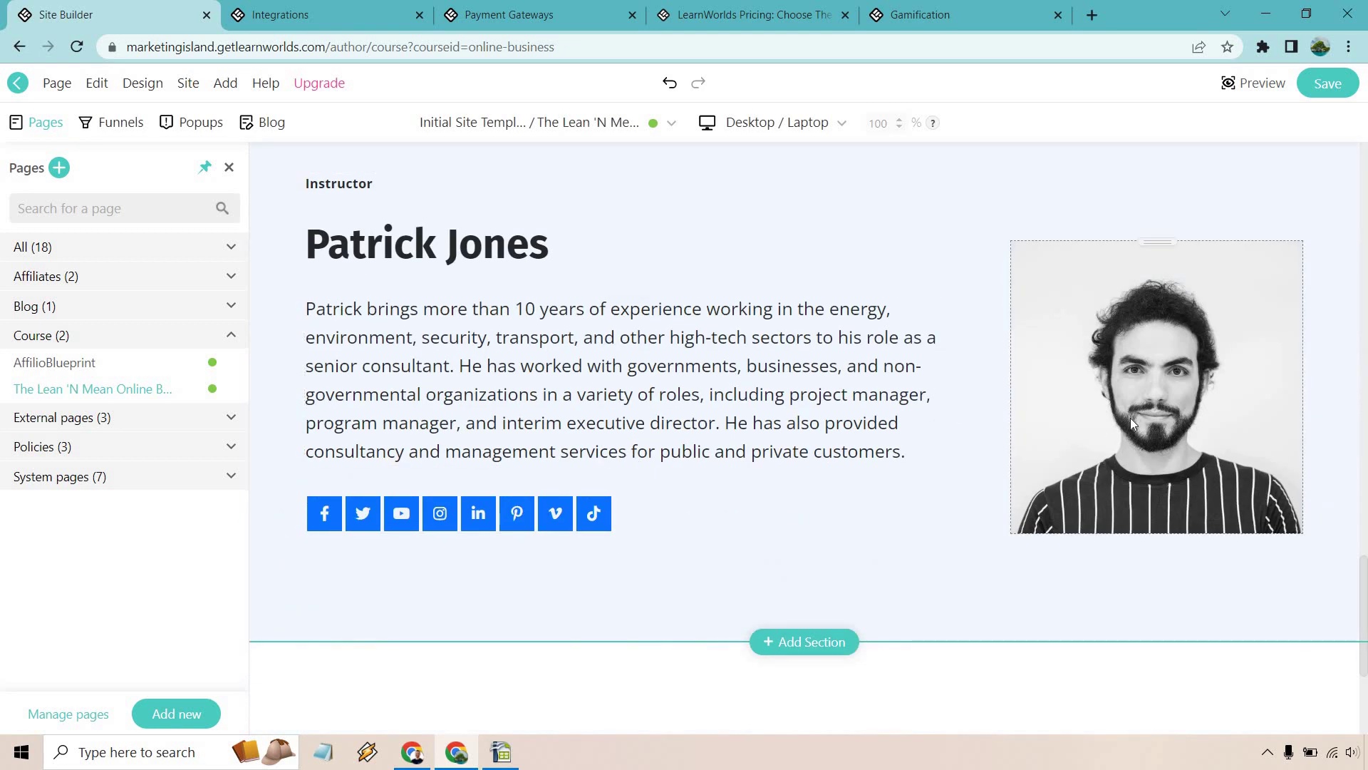
click(584, 522)
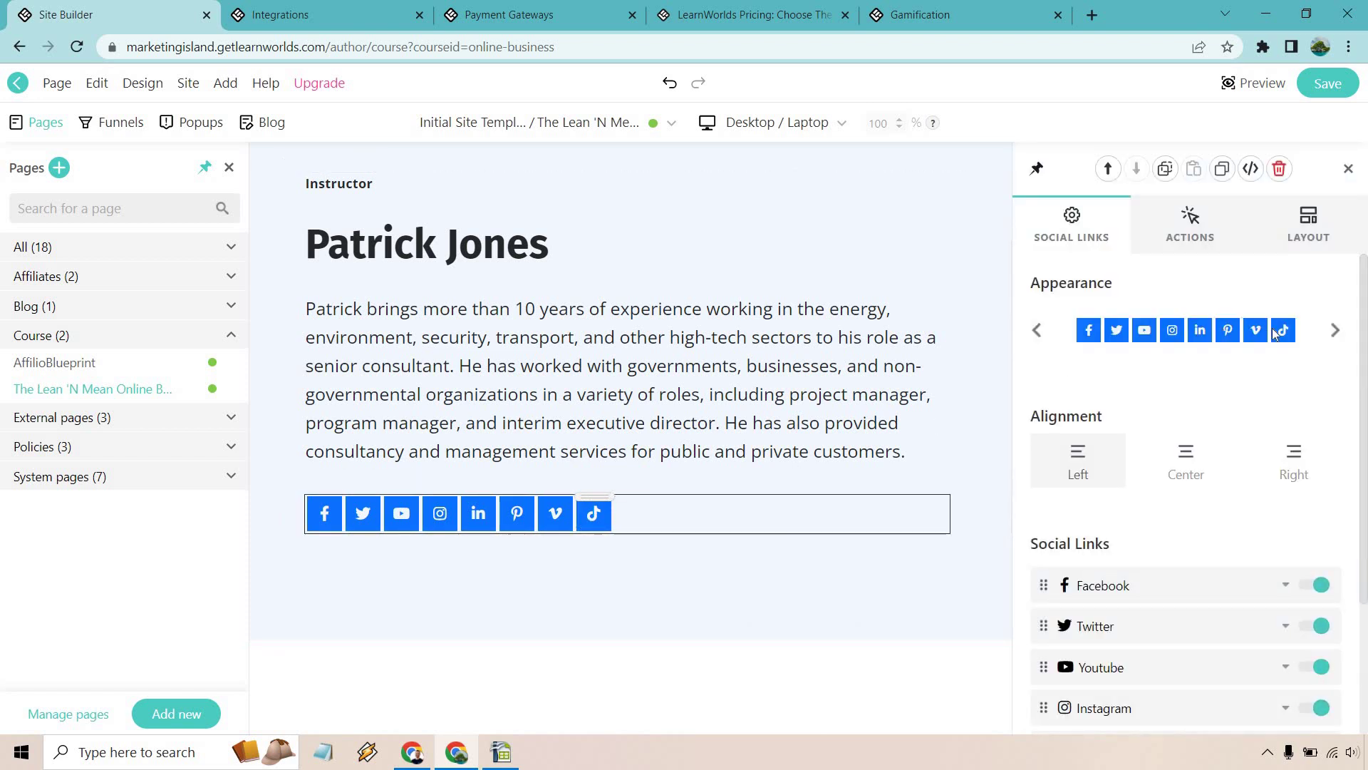
Hide the Vimeo, Pinterest, Linkedin and Instagram links, keeping Facebook, Twitter, YouTube and TikTok
scroll(1233, 378, down, 3)
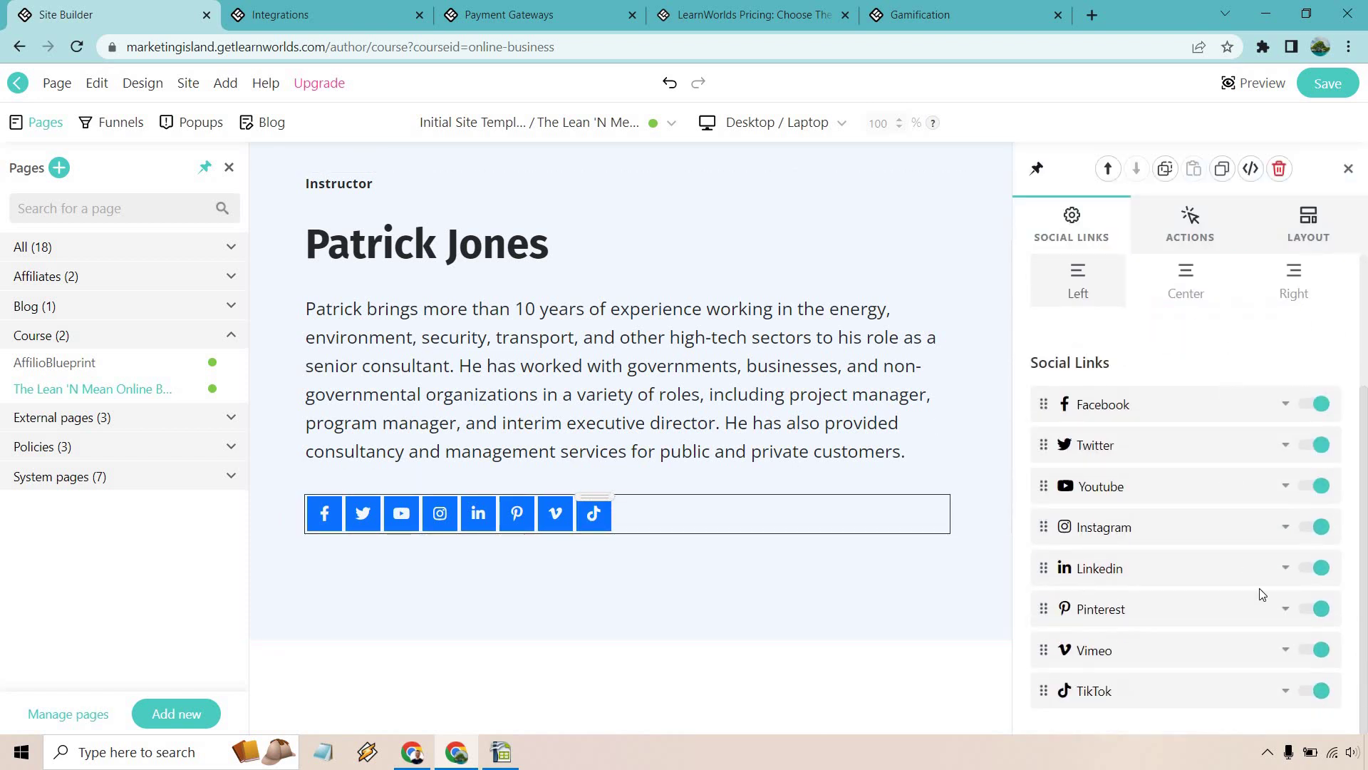
click(1322, 653)
click(1322, 610)
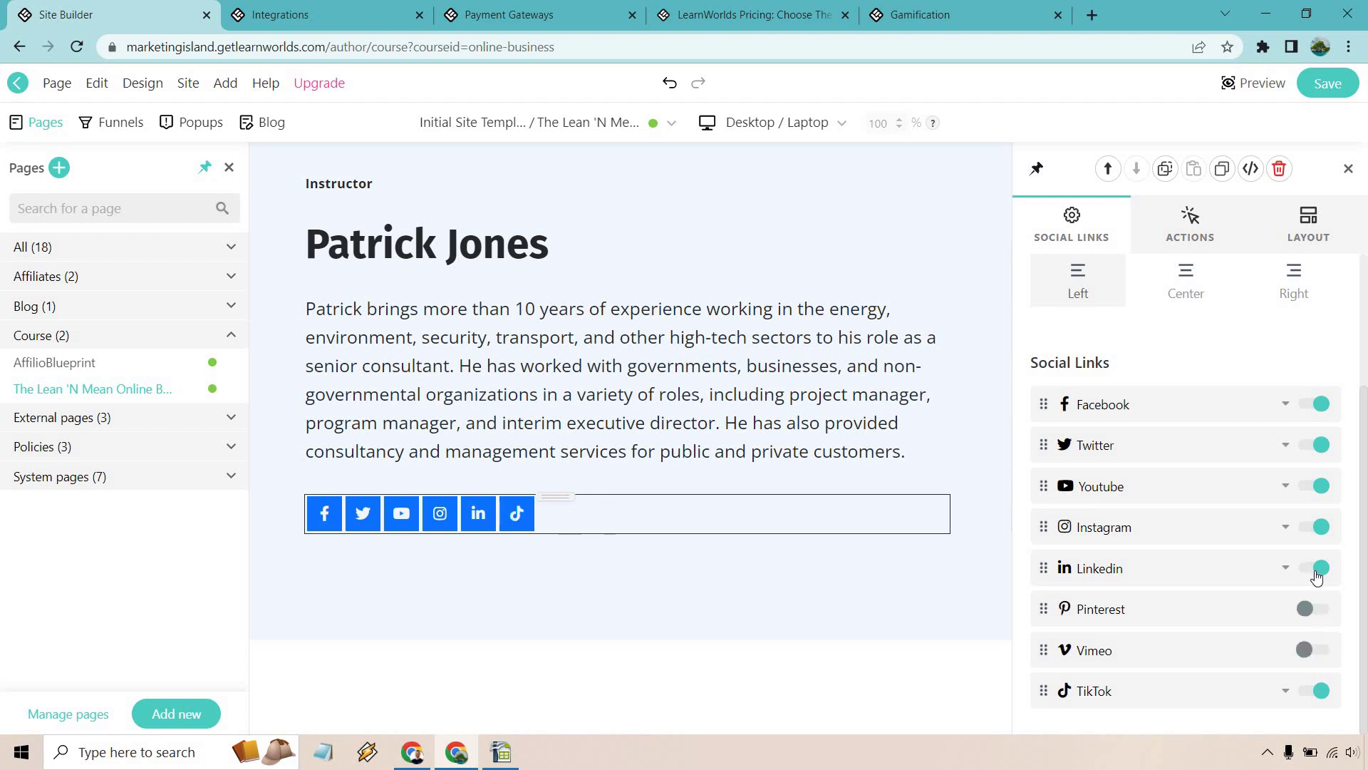
click(1322, 569)
click(1322, 527)
click(1348, 168)
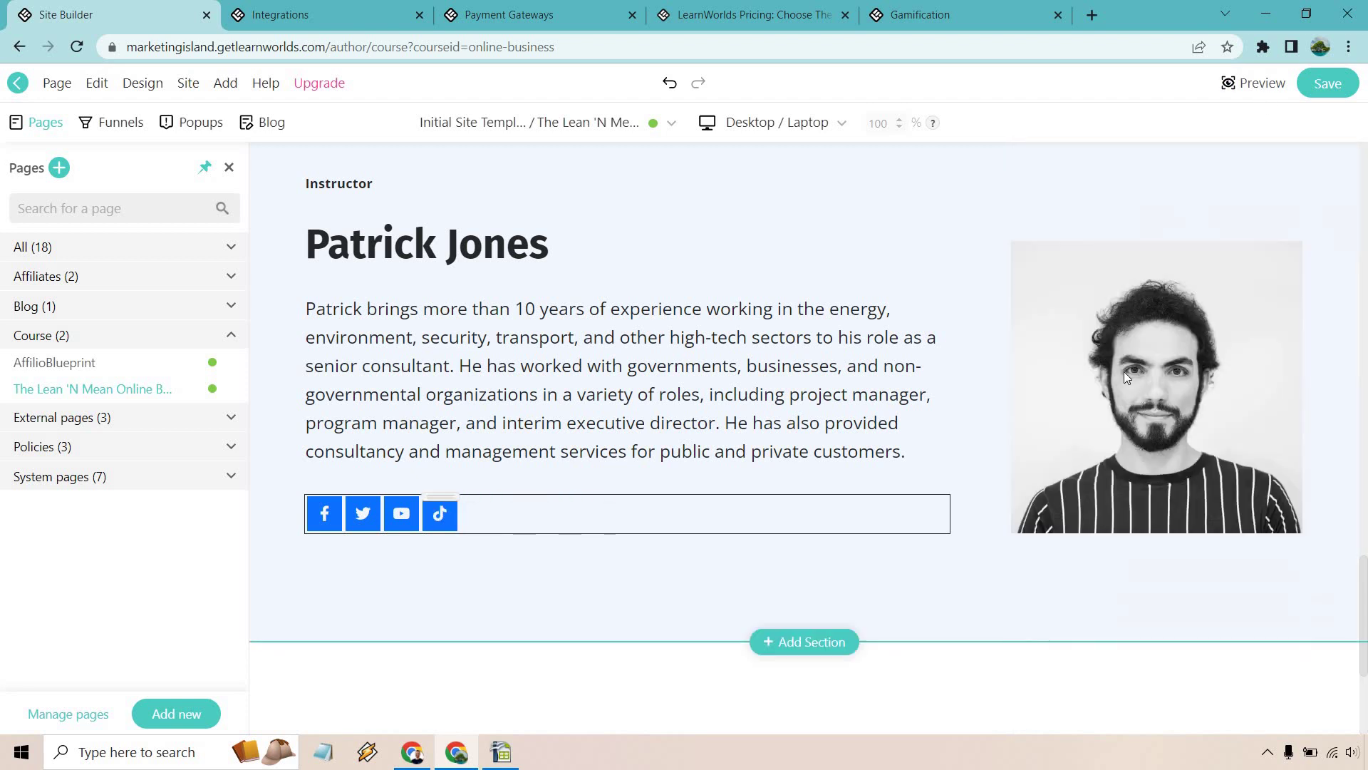
scroll(1103, 355, down, 4)
scroll(1103, 434, up, 20)
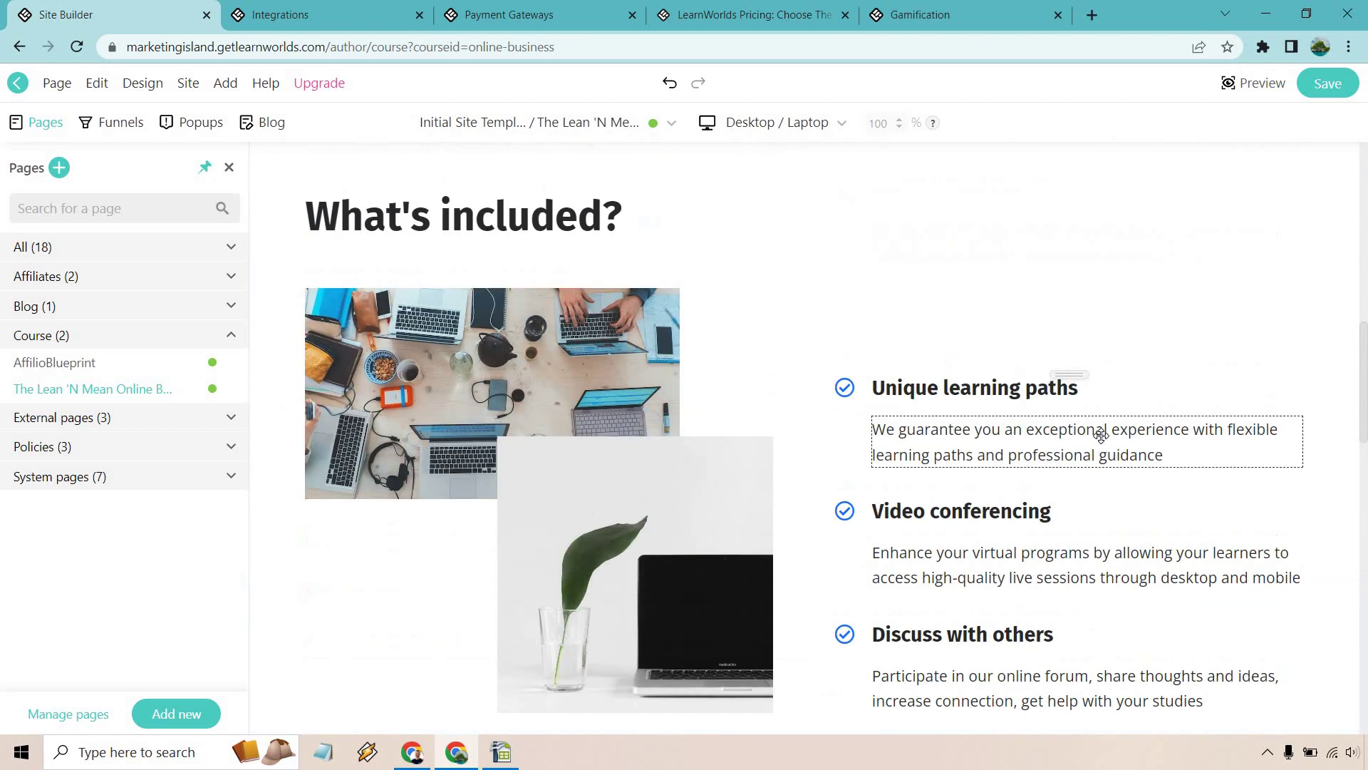
scroll(1102, 433, up, 1)
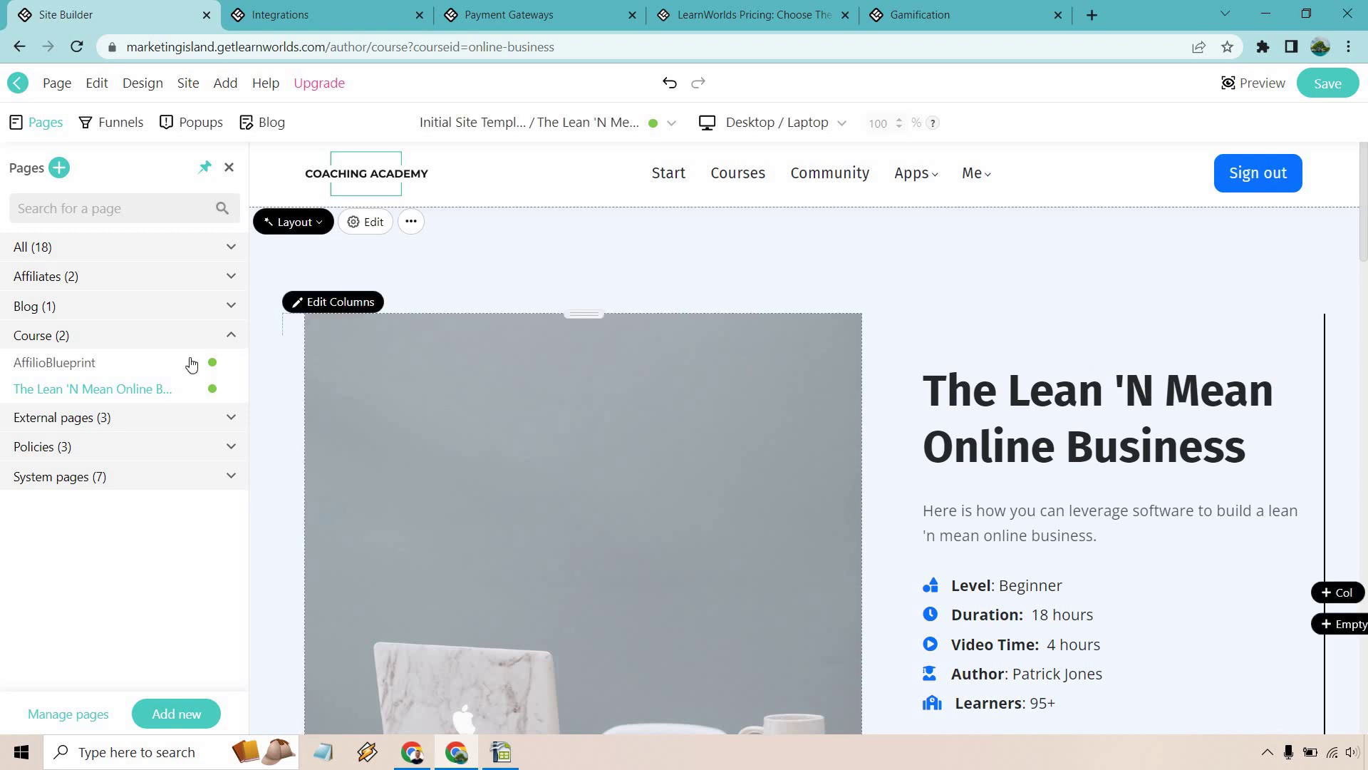
Open the Home page from External pages, saving the course page changes when prompted
click(147, 308)
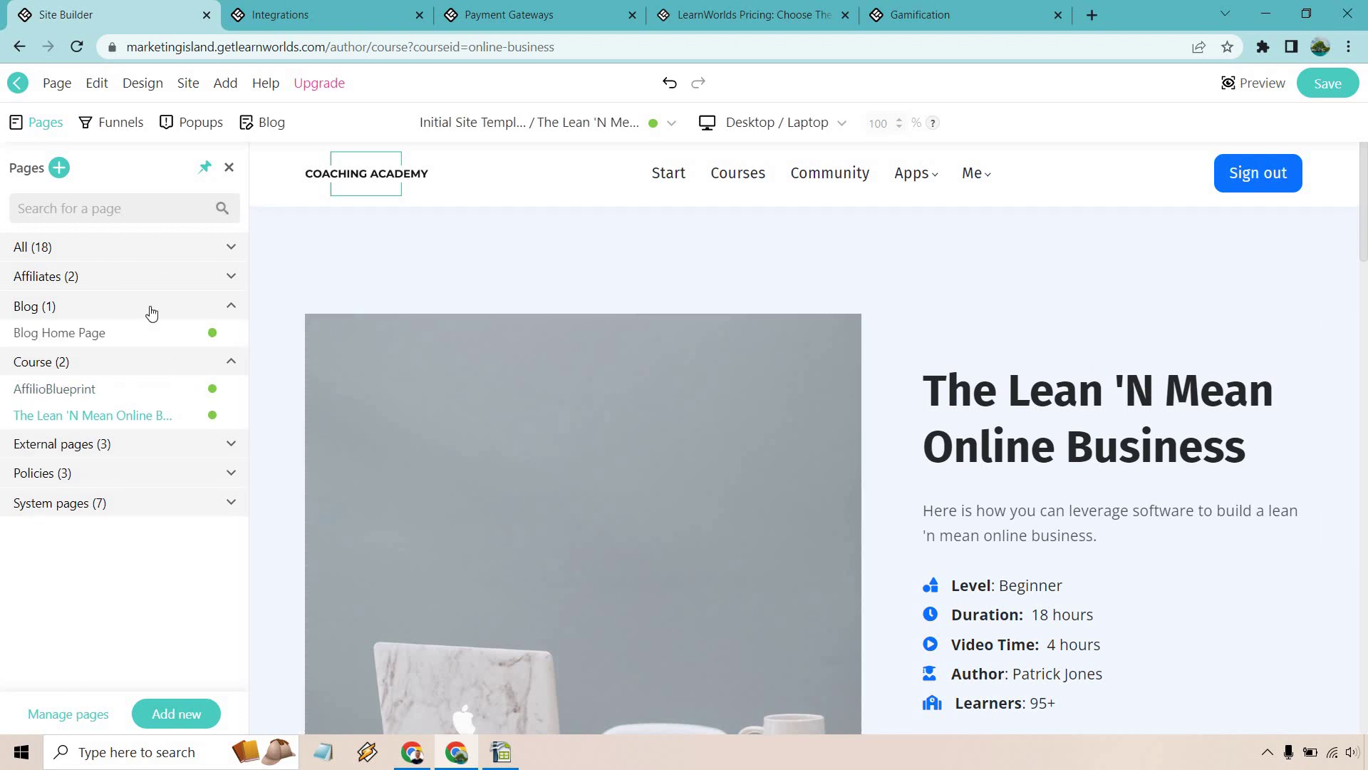
click(145, 449)
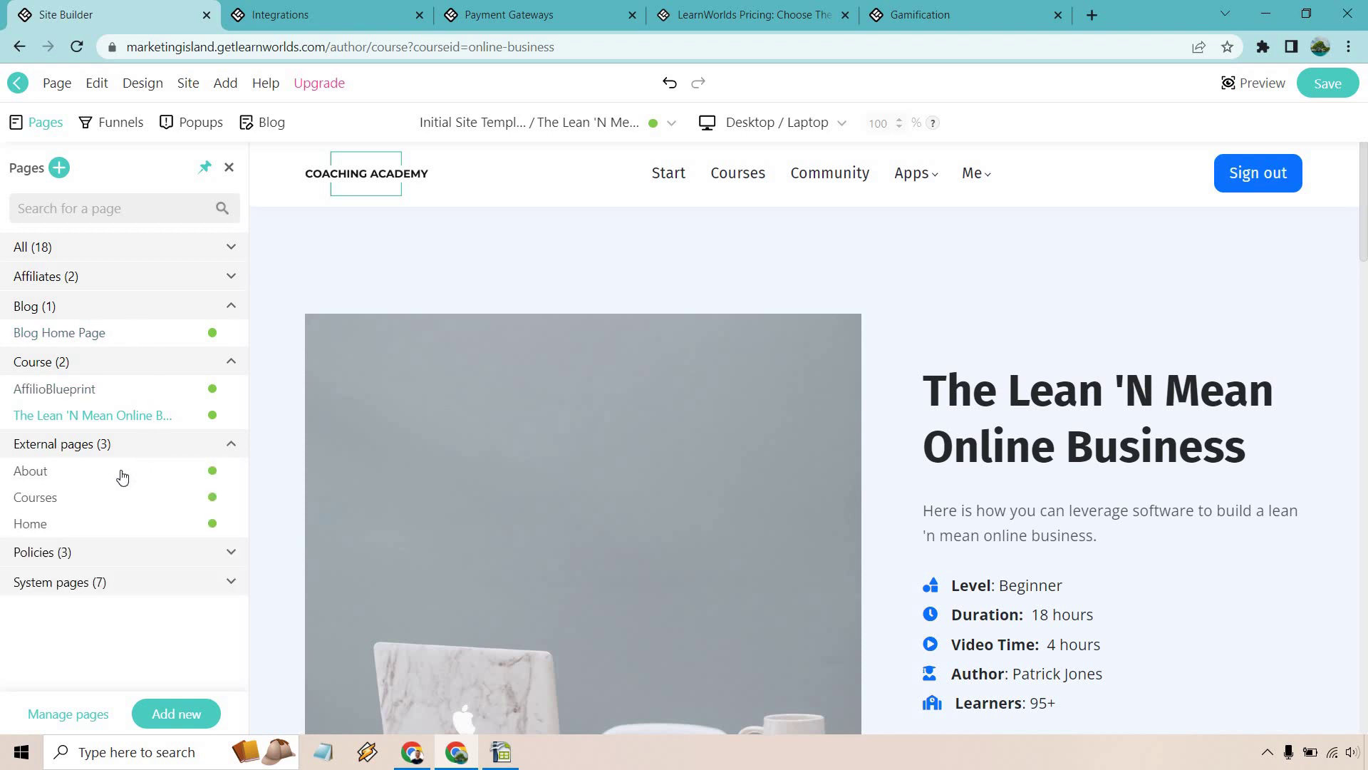
click(117, 525)
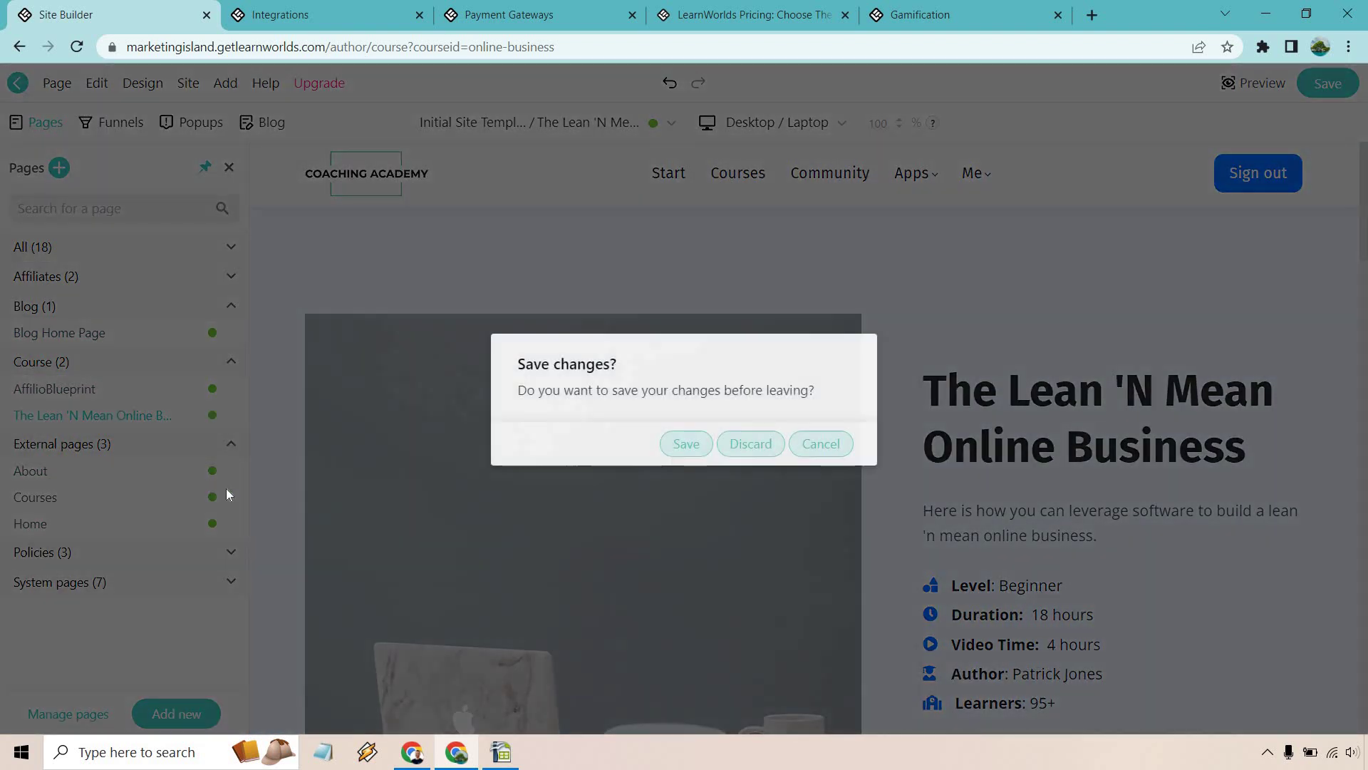
click(684, 443)
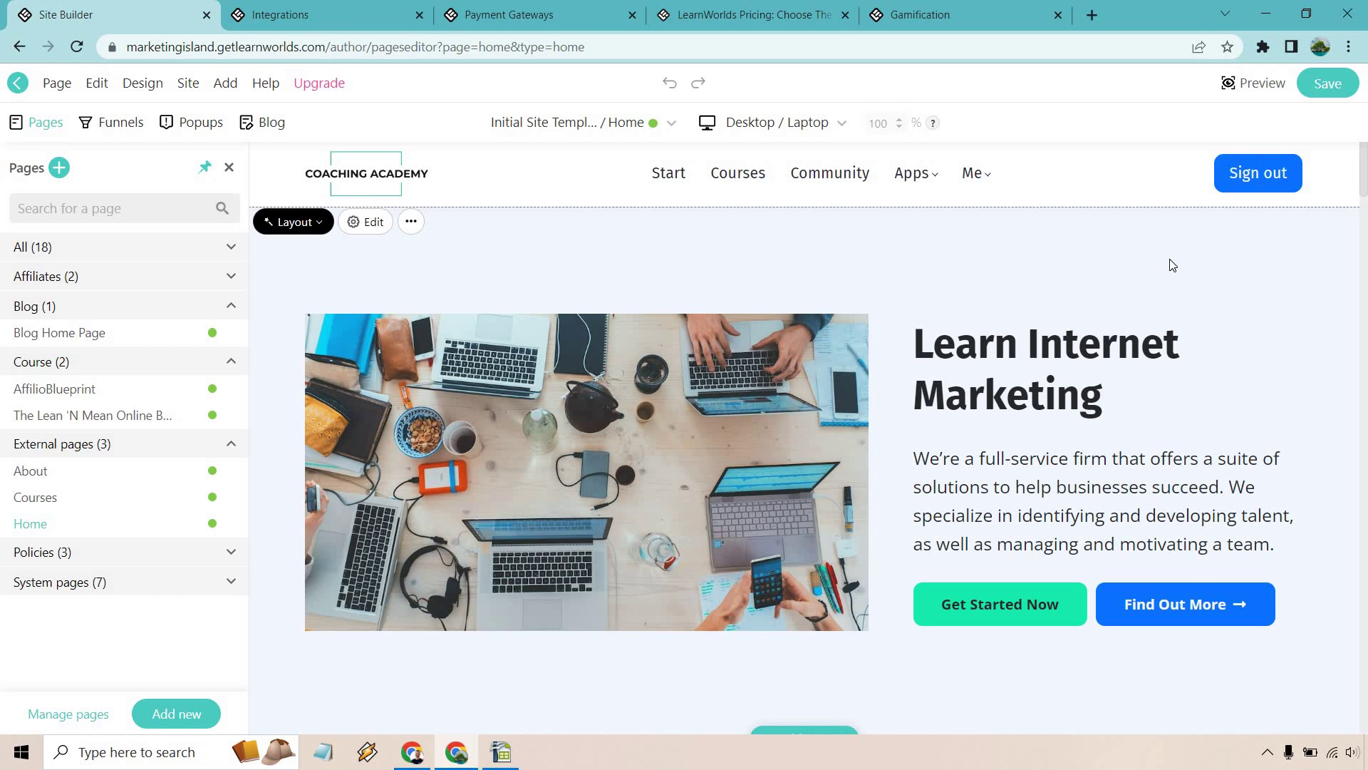
click(18, 83)
In Theme Explorer, preview the Blue monochrome, Tuscan sun, Birthday cake, Electric and Middle east sunset palettes
click(112, 242)
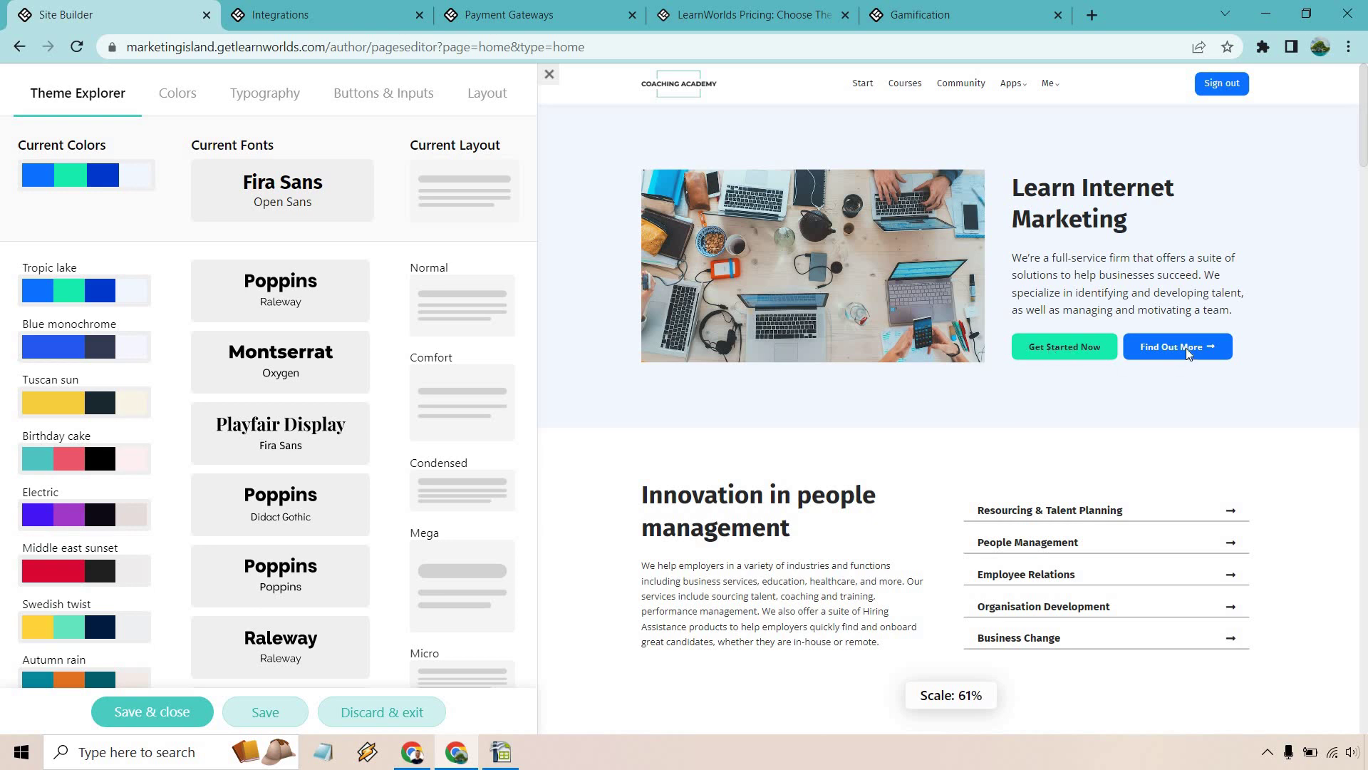
click(60, 352)
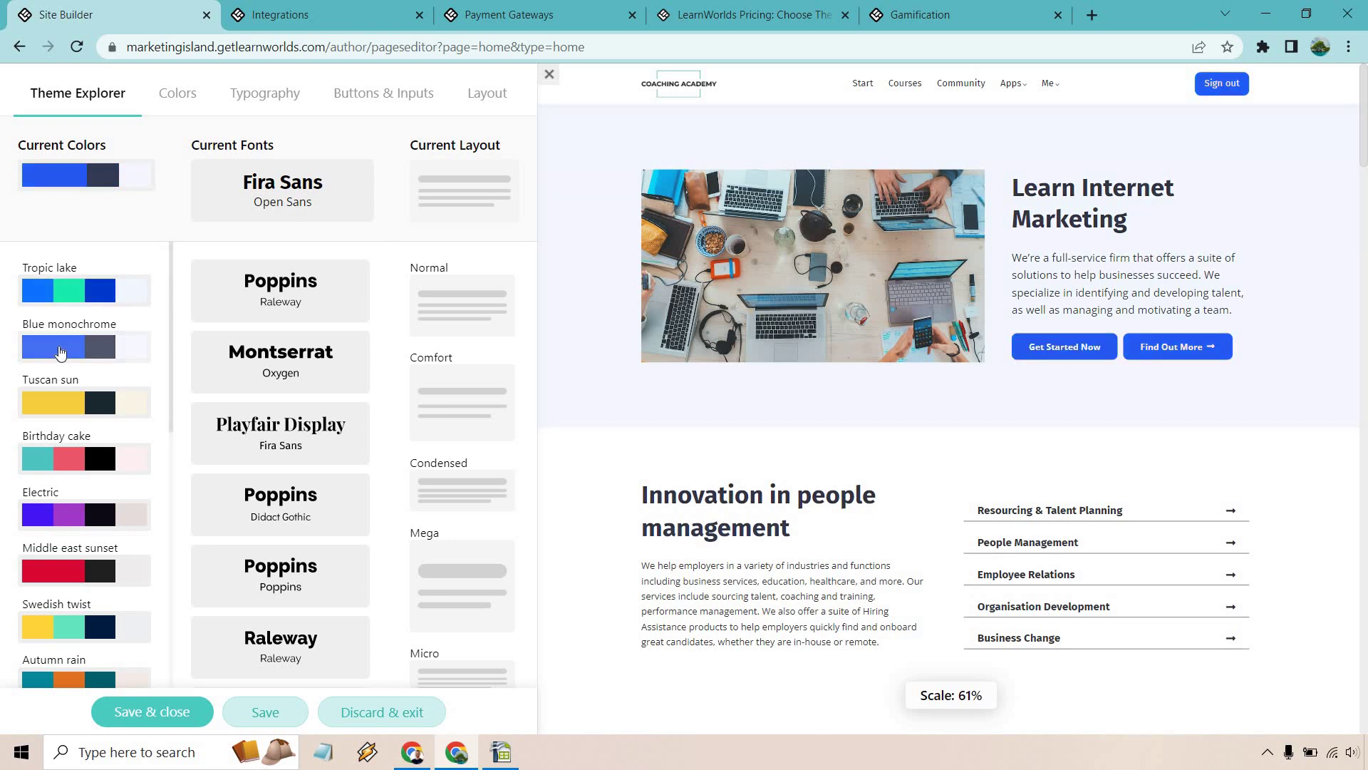
click(69, 405)
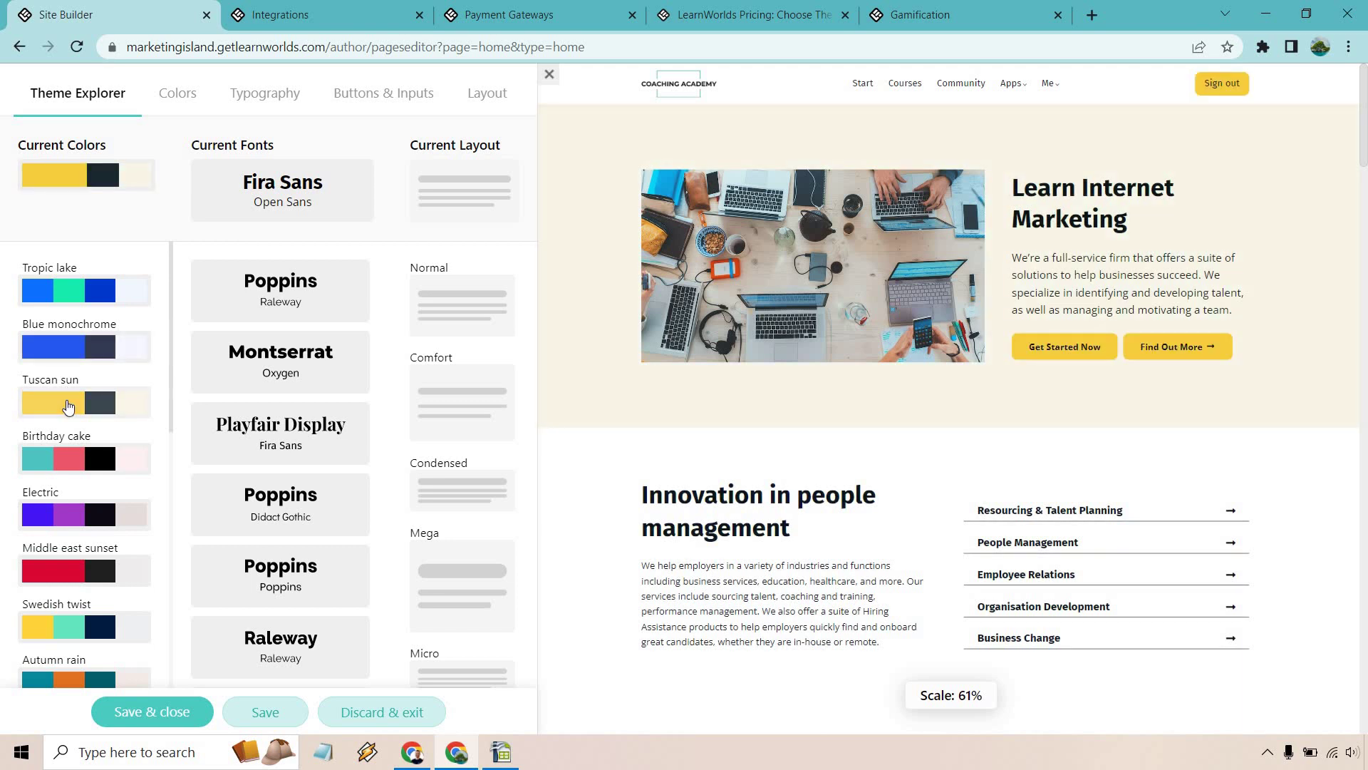
click(75, 460)
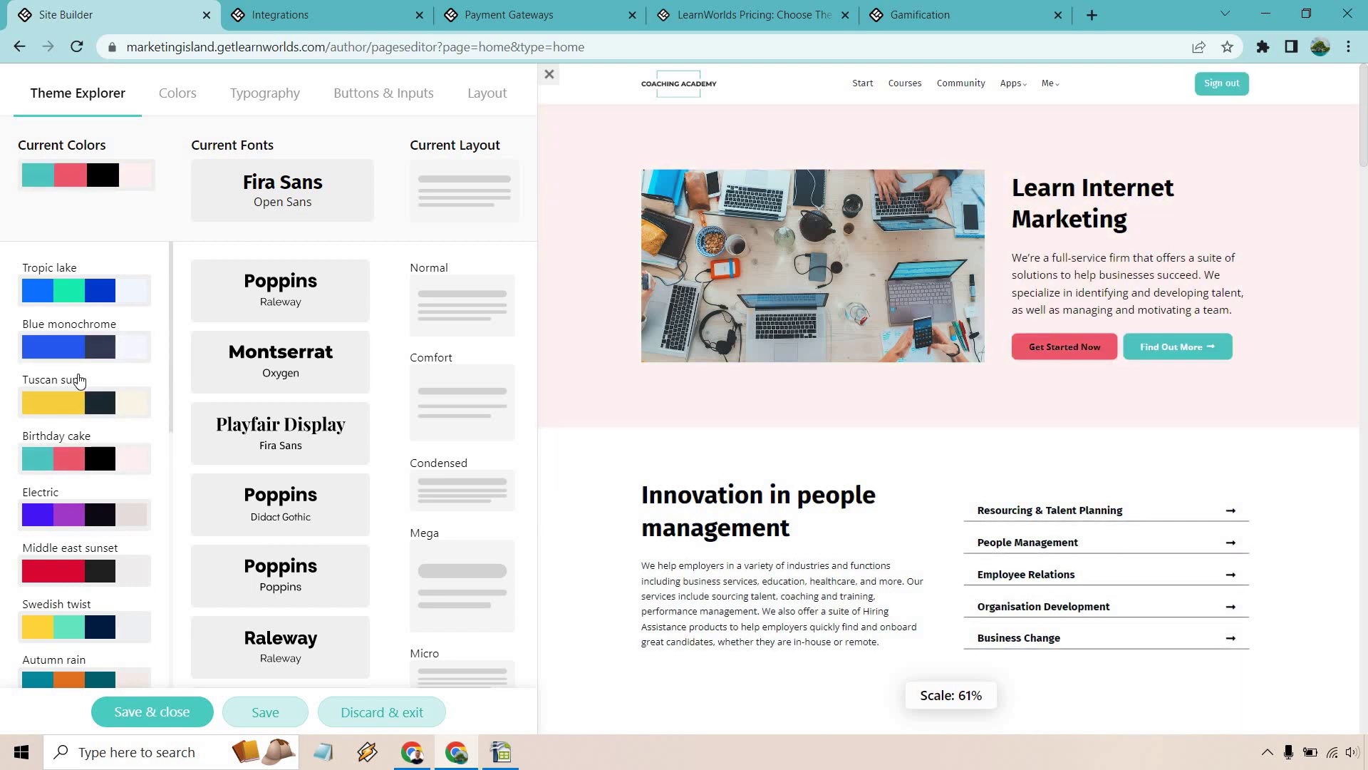
scroll(96, 369, down, 3)
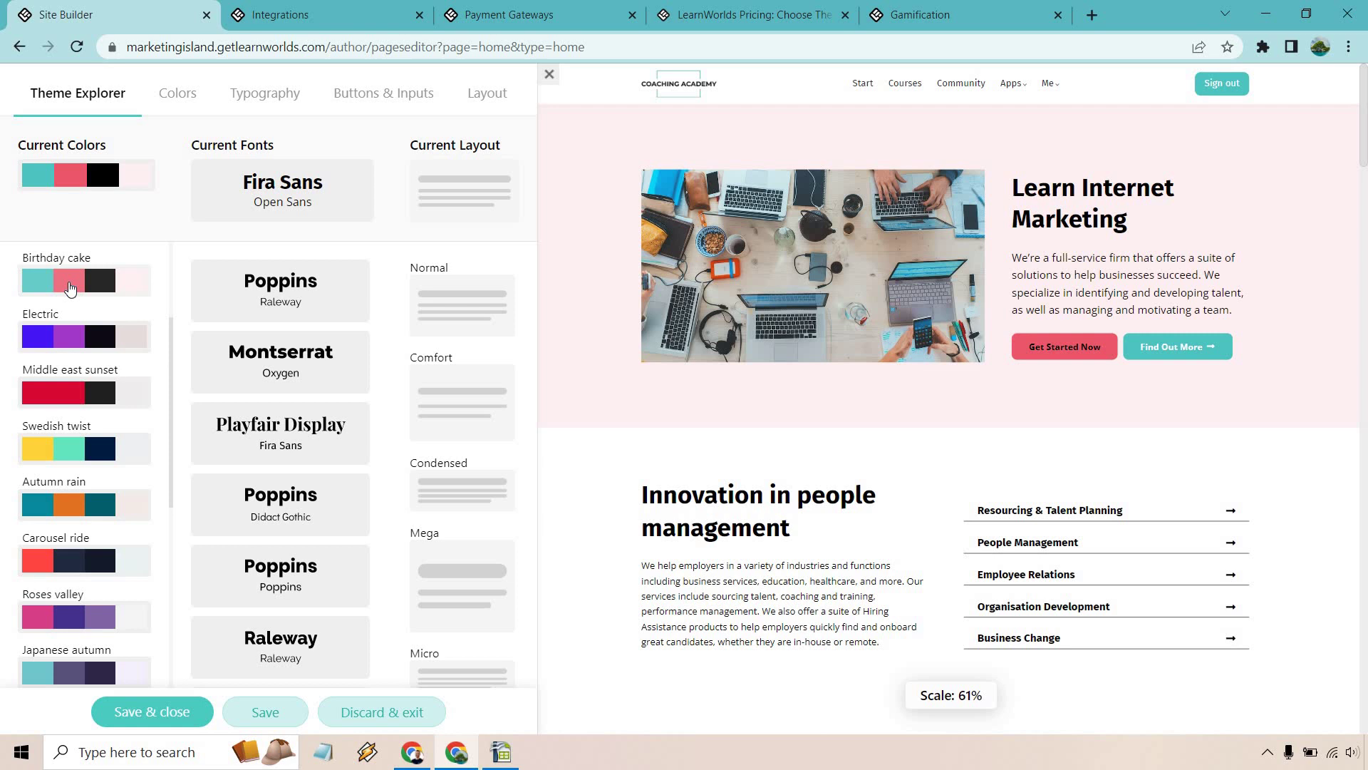
click(71, 335)
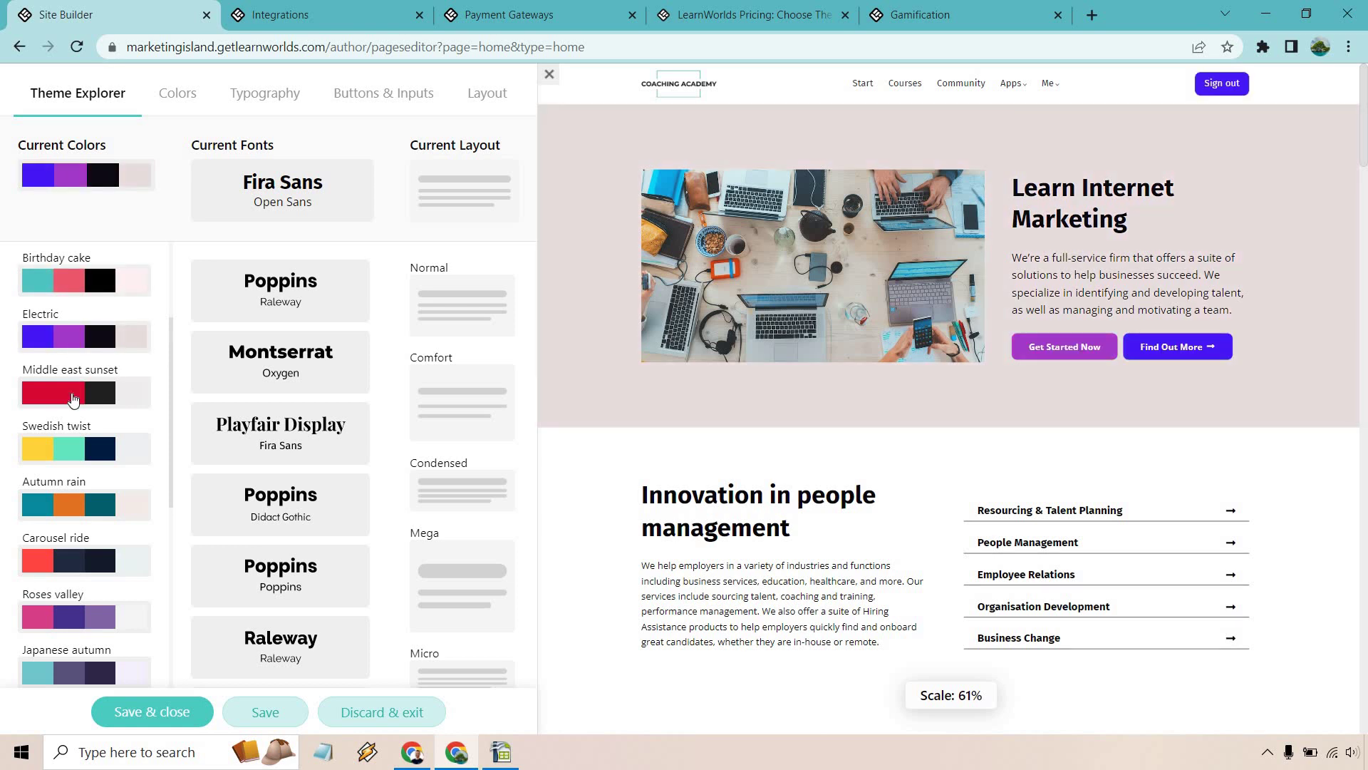
click(74, 399)
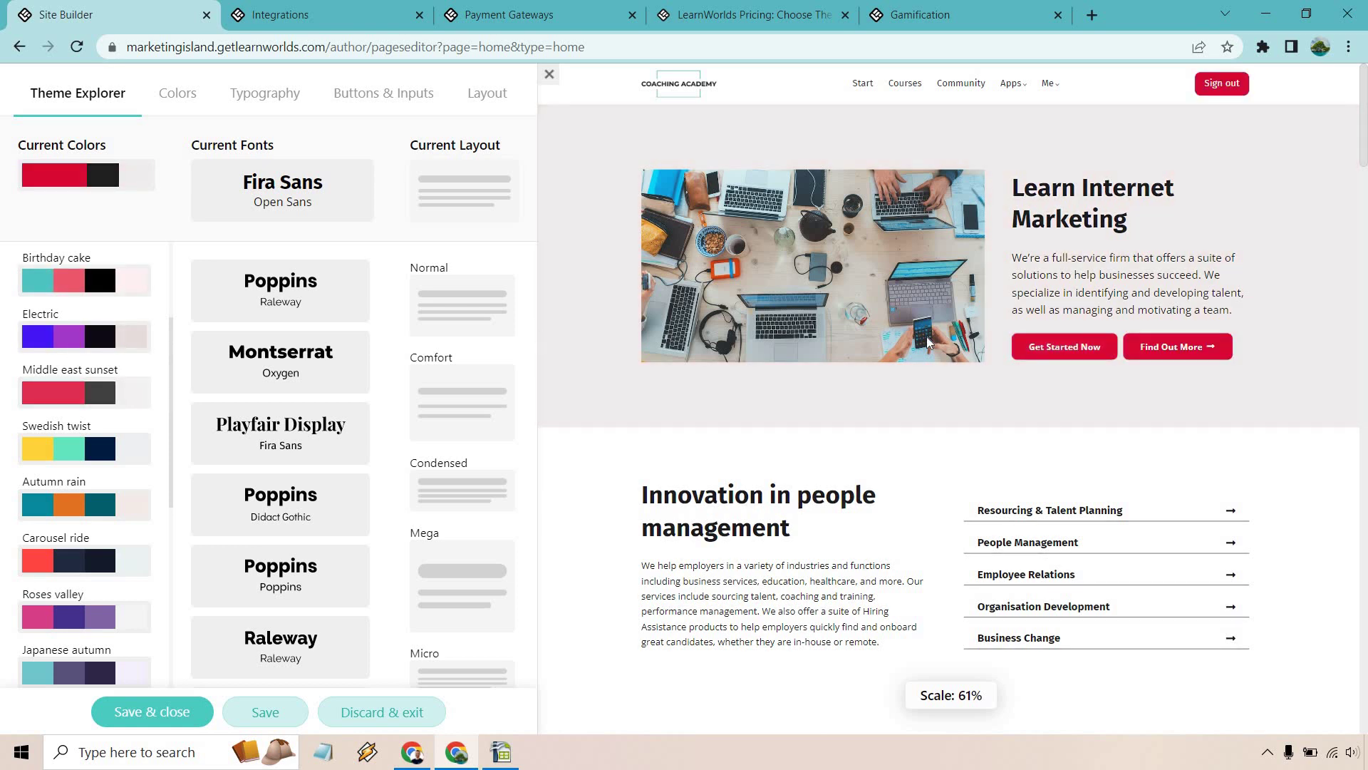
Try Swedish twist and Autumn rain, then settle on the Tropic lake palette
scroll(947, 364, down, 10)
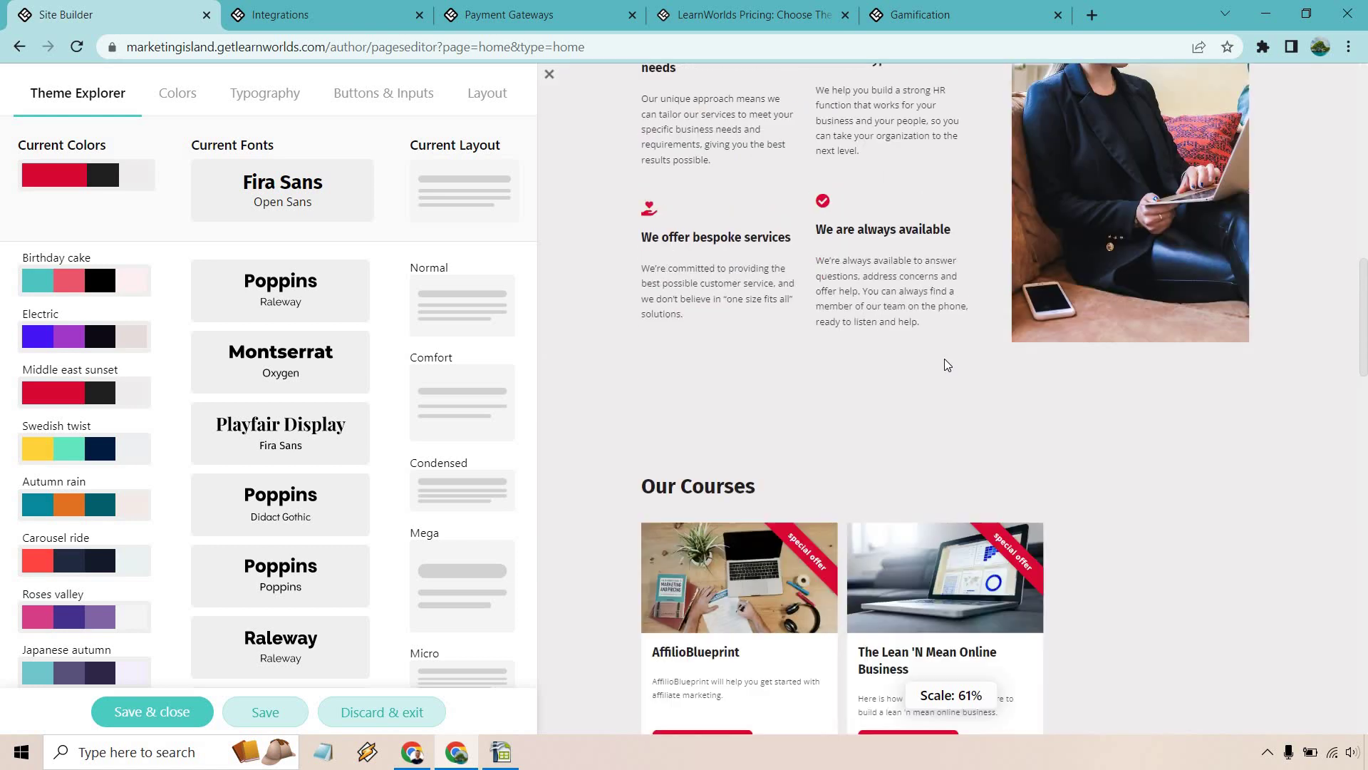
scroll(946, 364, down, 4)
click(86, 451)
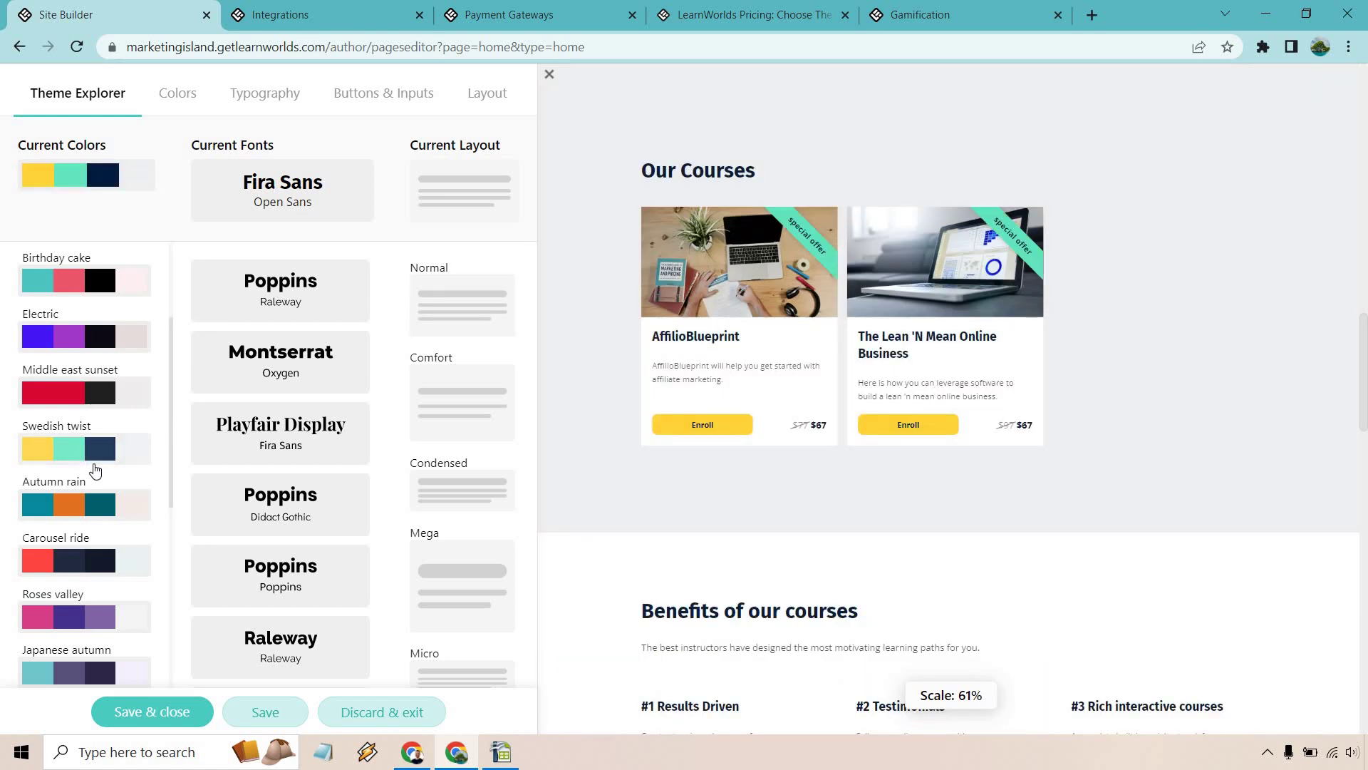
click(78, 507)
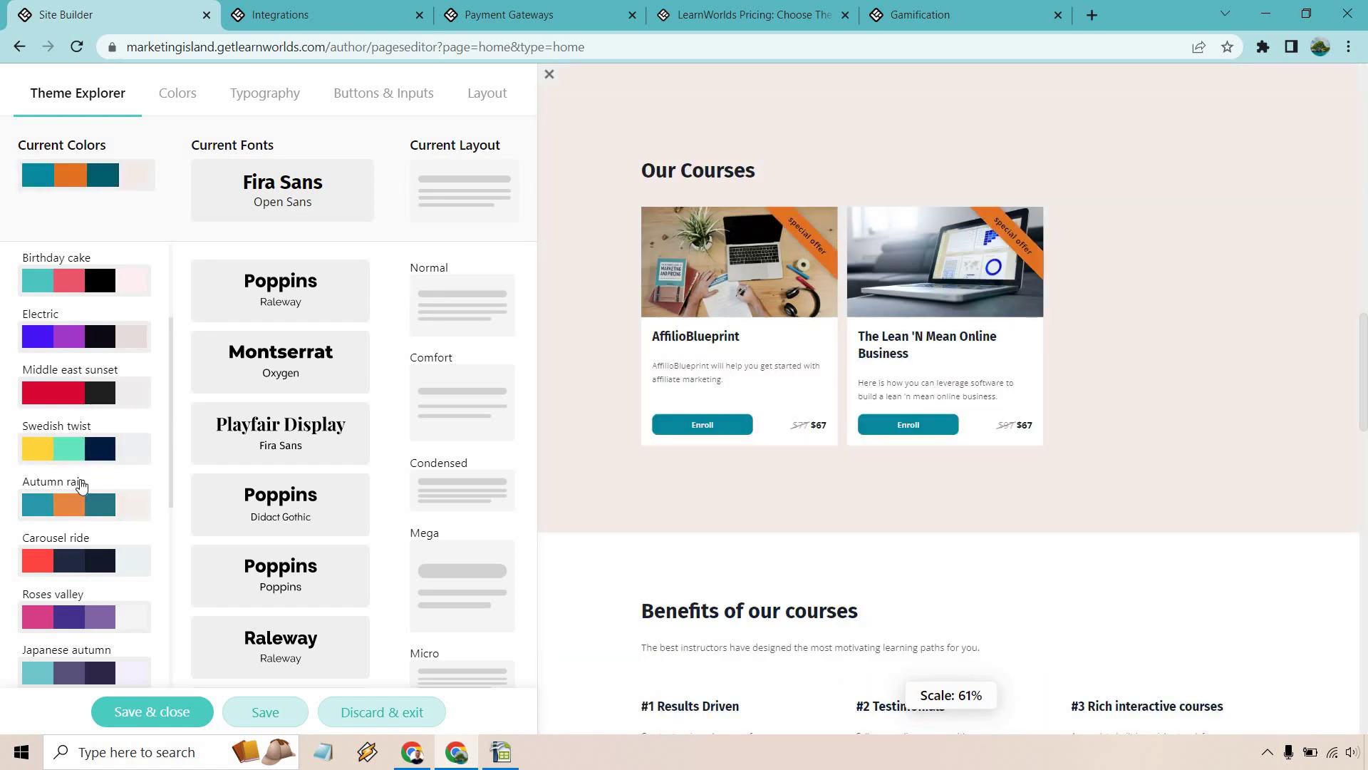
scroll(82, 456, up, 2)
click(63, 292)
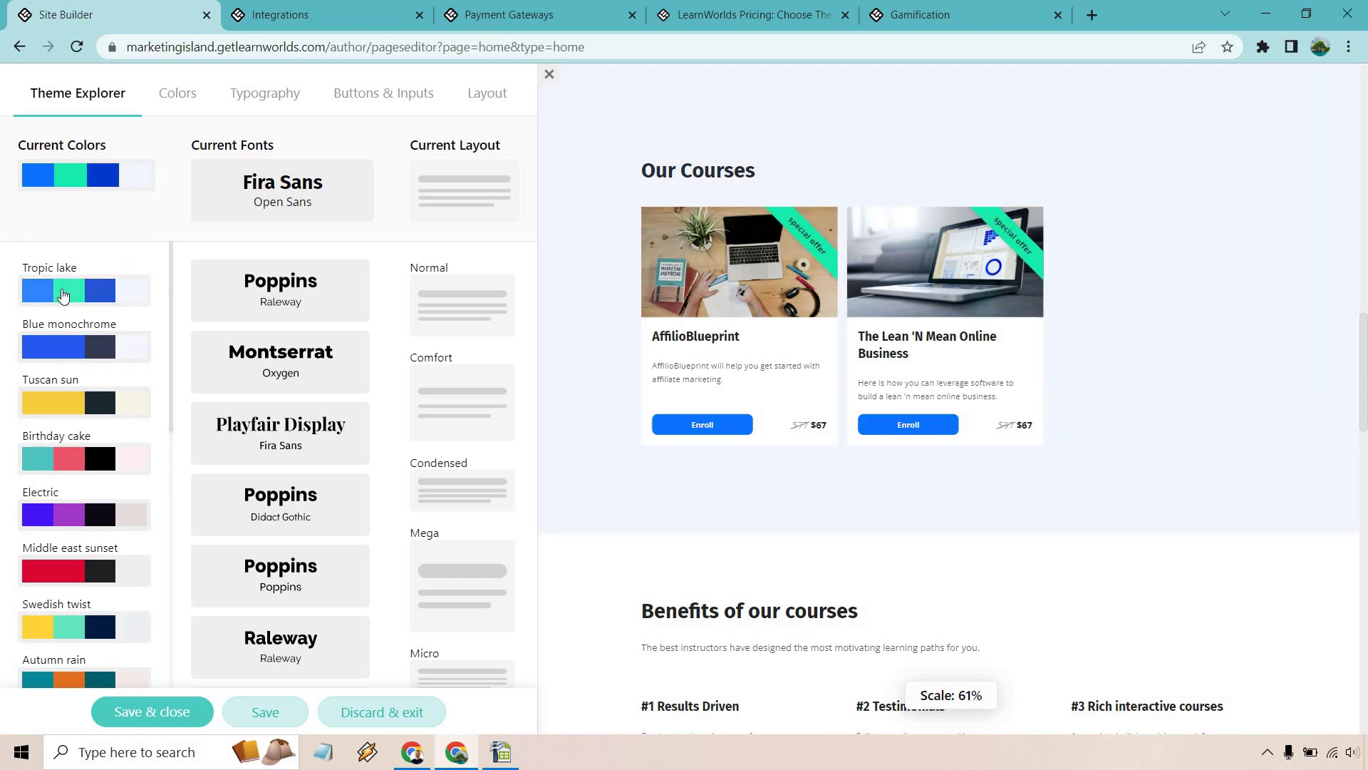
scroll(1336, 443, up, 10)
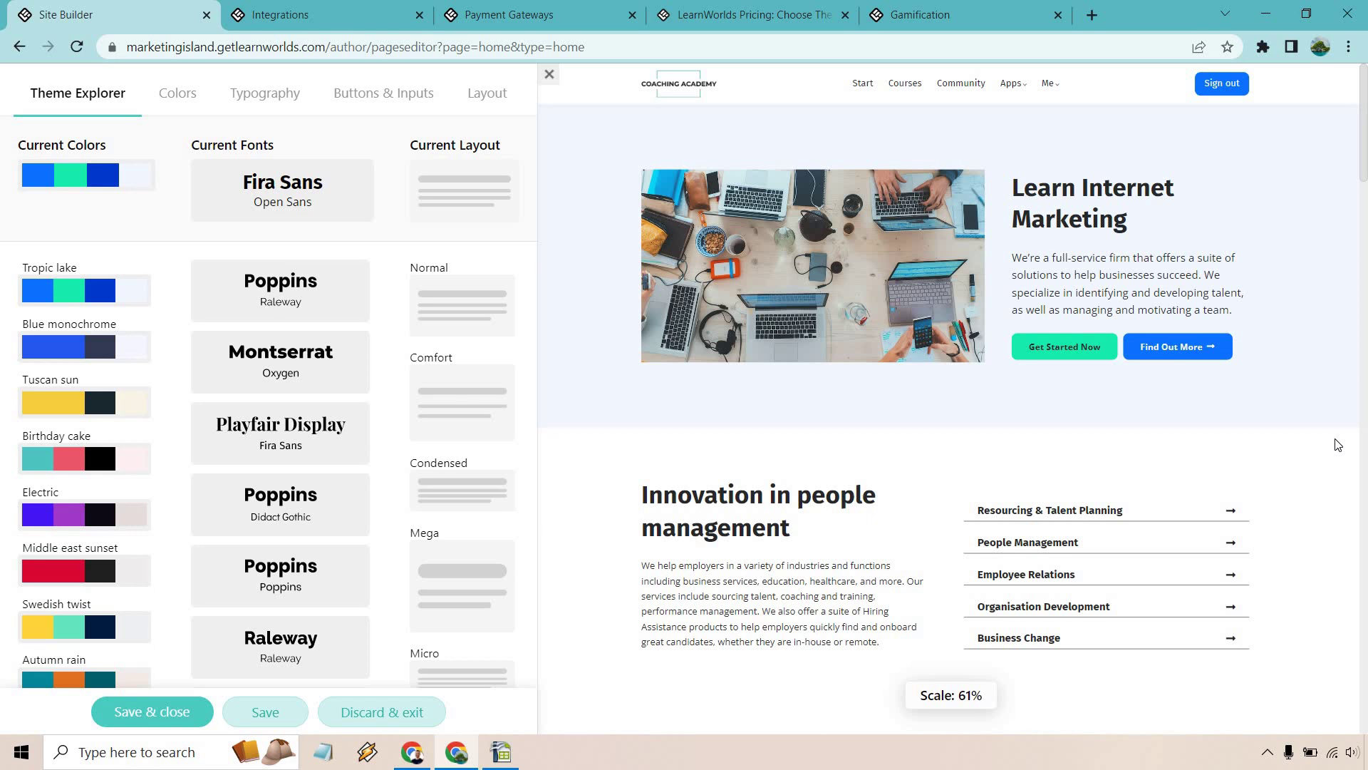
Save and confirm the Tropic lake theme, then go to the Funnels list
click(152, 712)
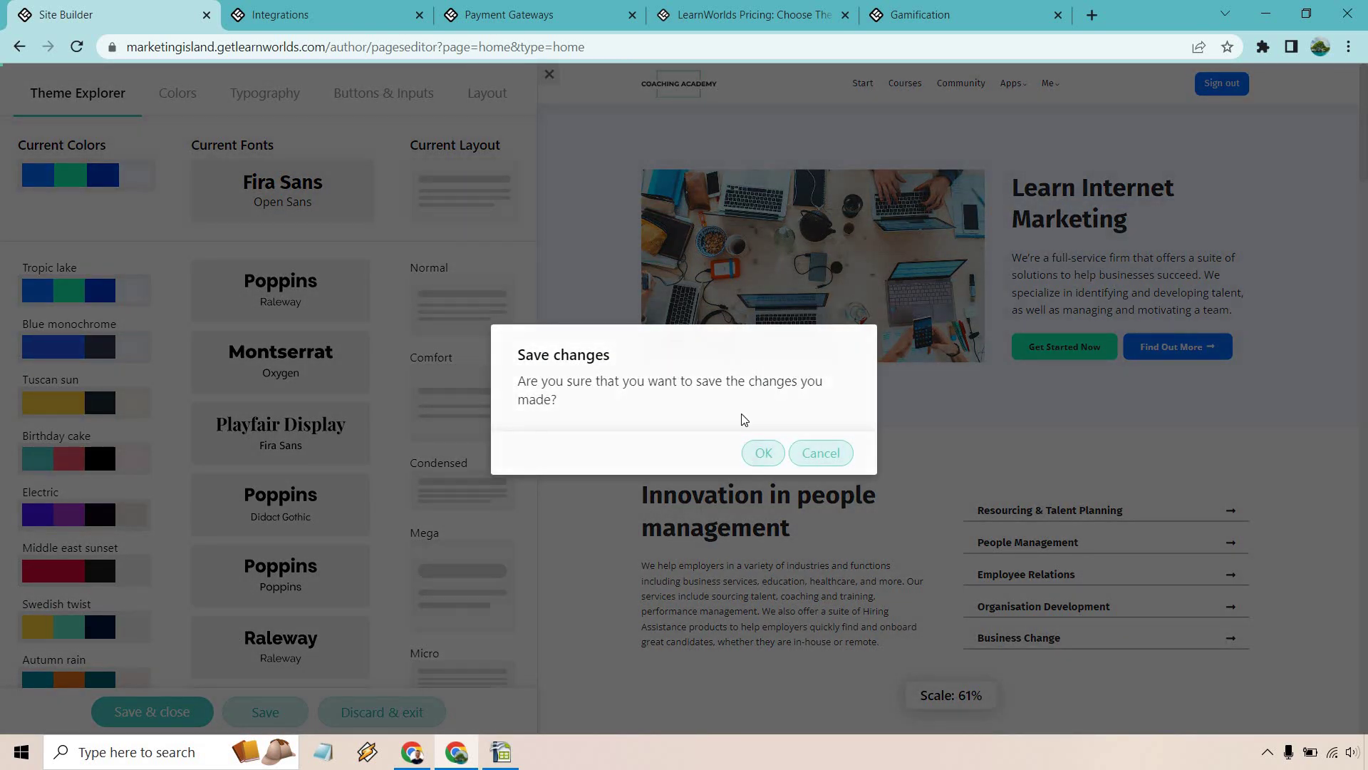
click(757, 459)
click(135, 124)
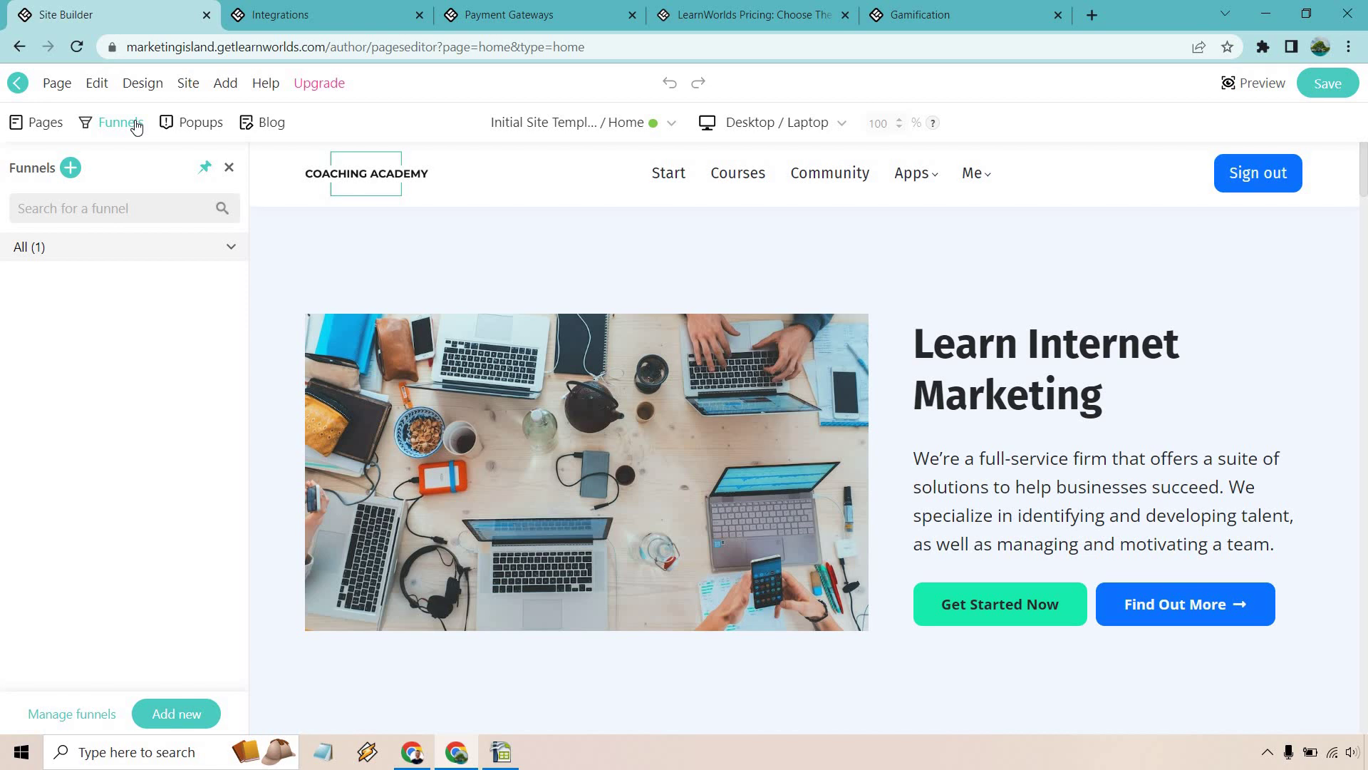
Start a new funnel and browse the Create Funnel templates, such as Free Ebook and Free guide
click(71, 168)
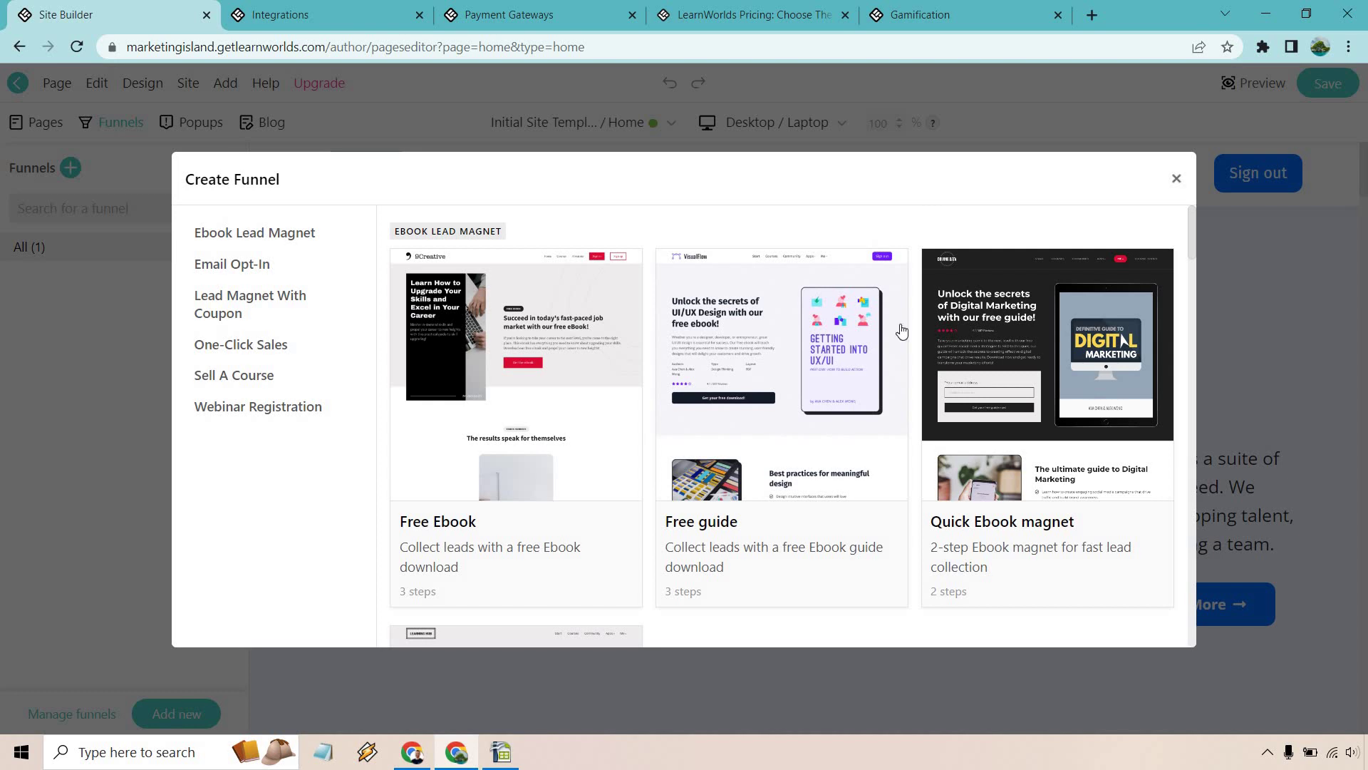
scroll(930, 318, down, 10)
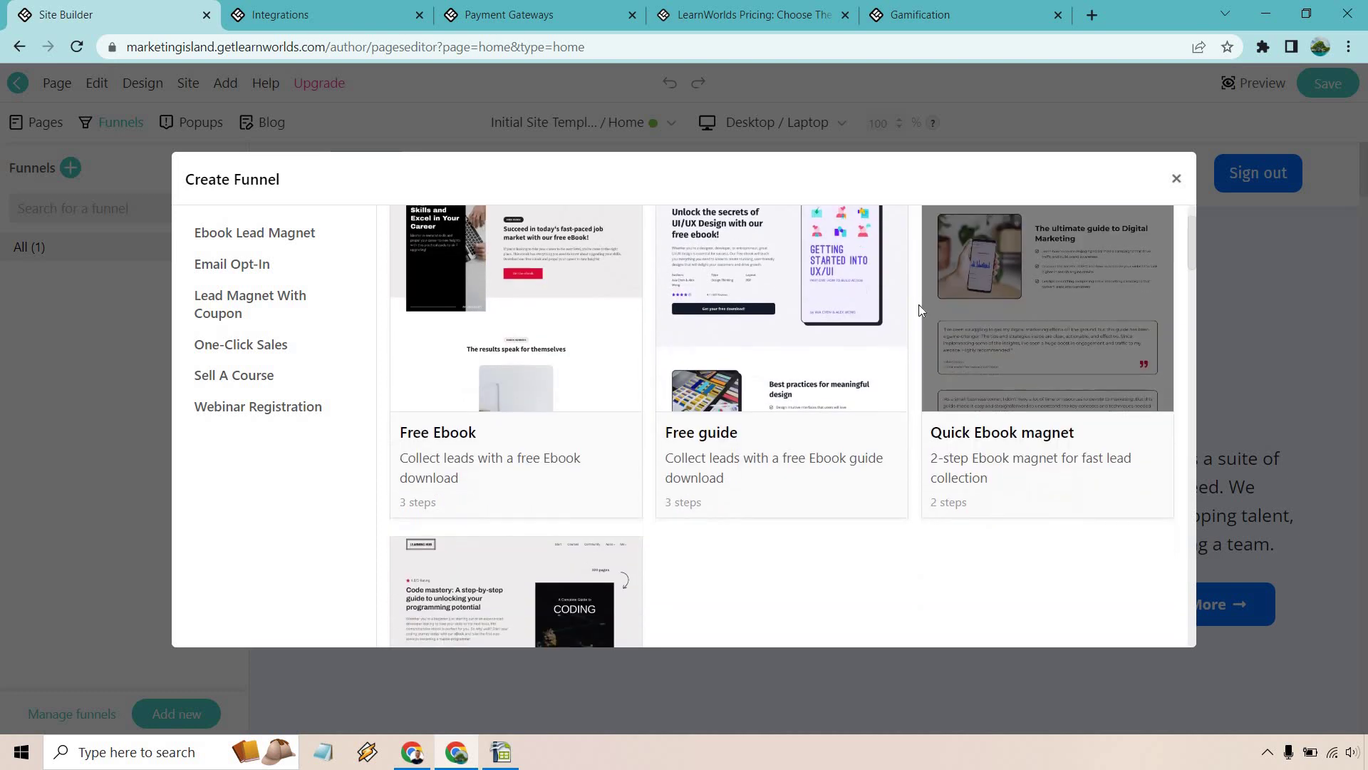
scroll(1033, 294, down, 6)
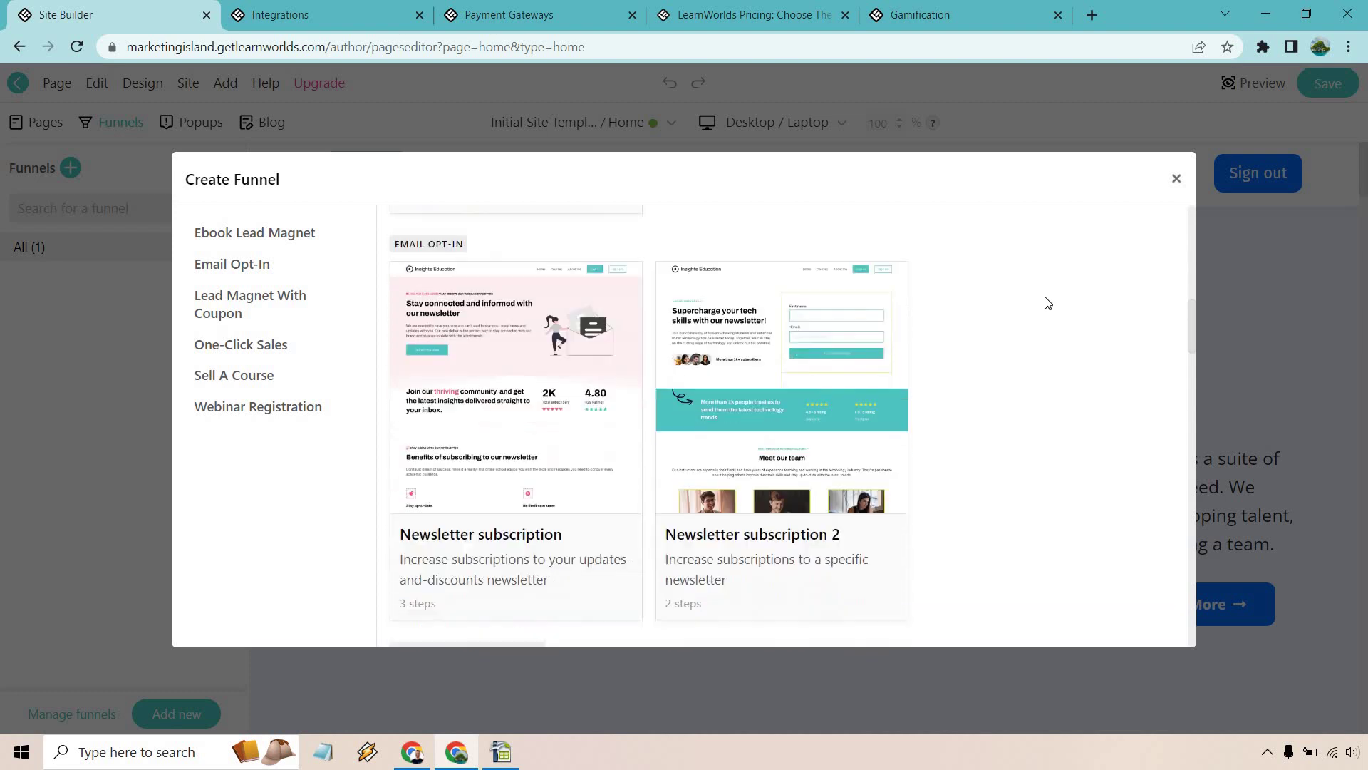
scroll(954, 285, down, 6)
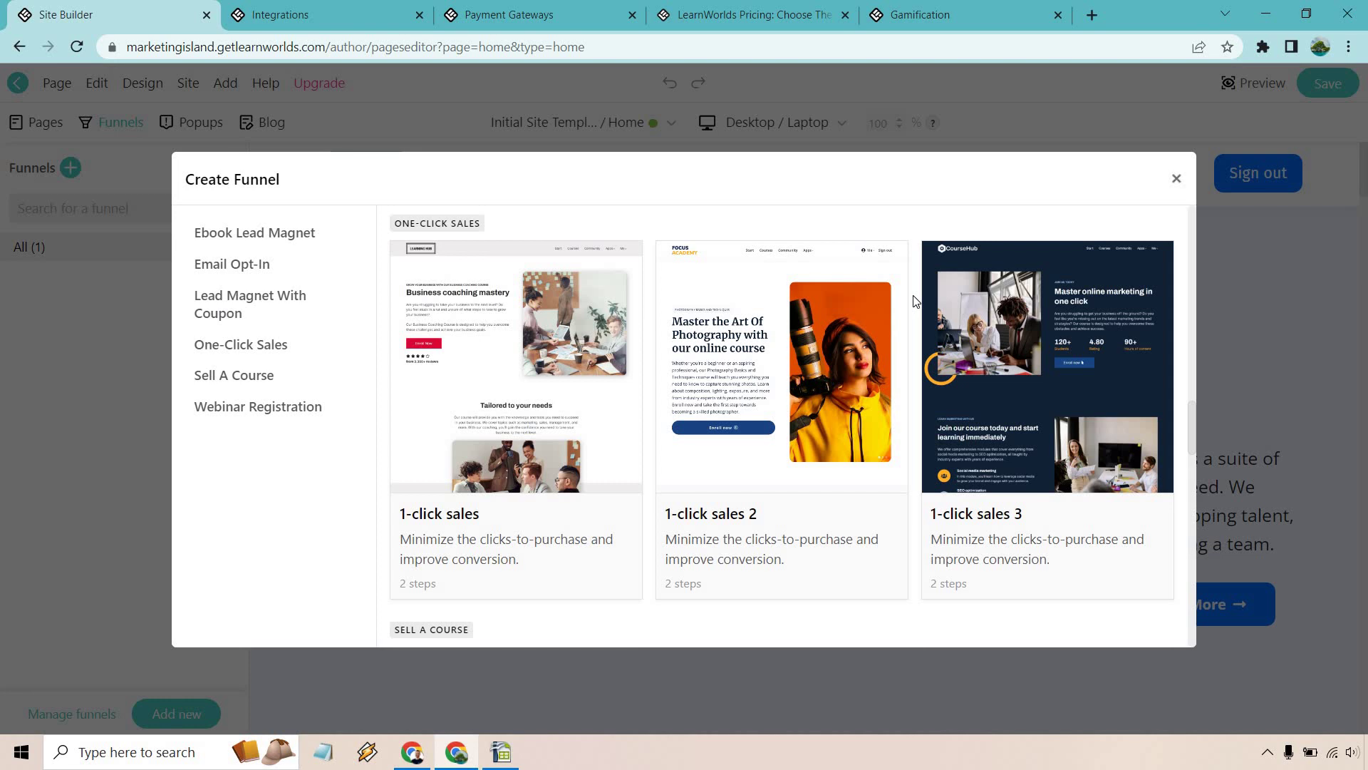
scroll(915, 301, down, 6)
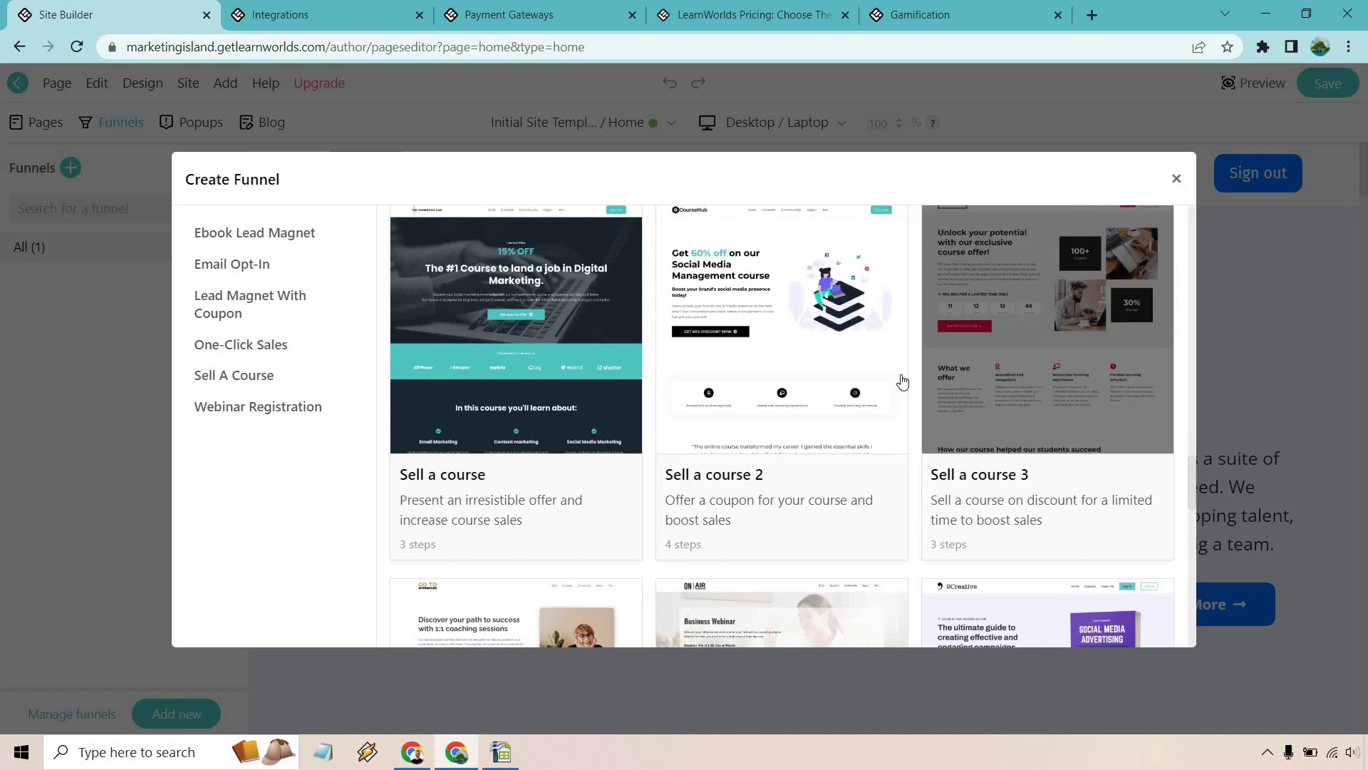
scroll(905, 356, down, 7)
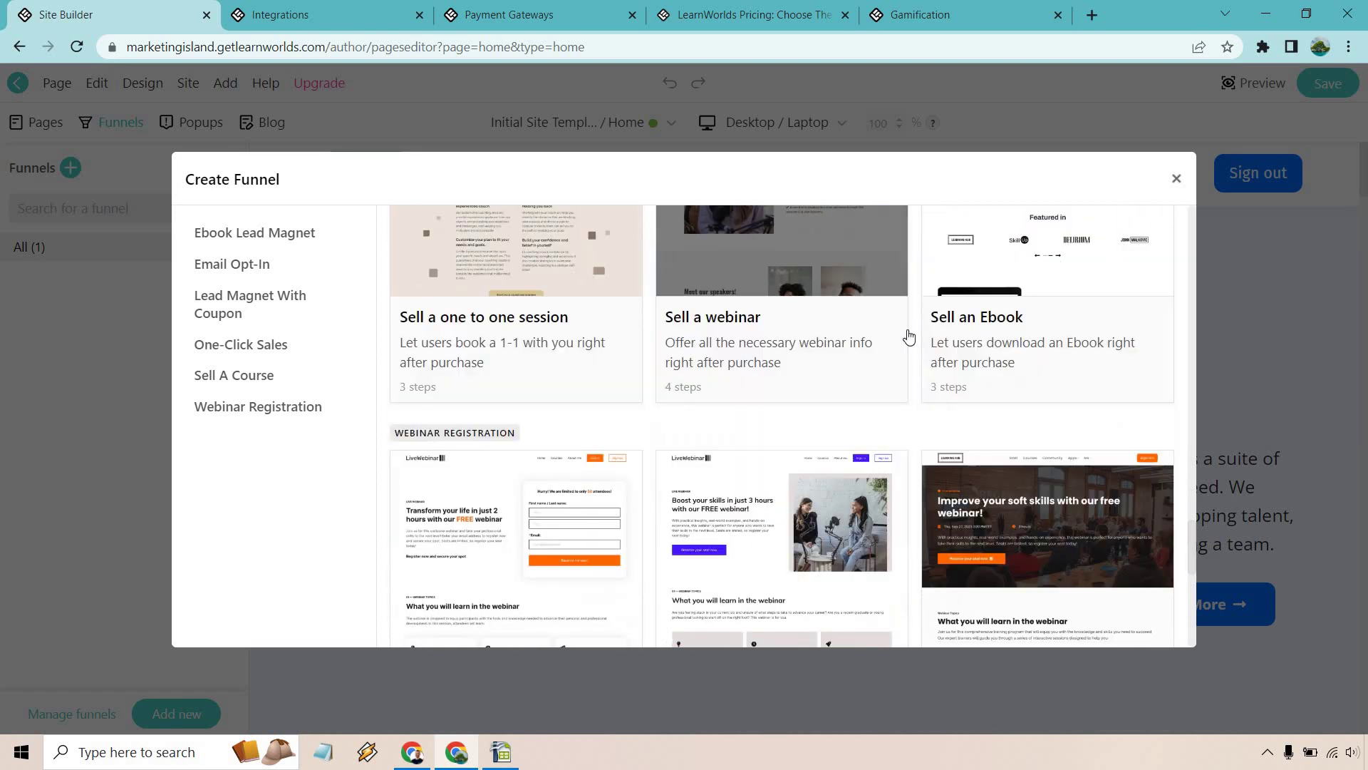
scroll(910, 339, down, 7)
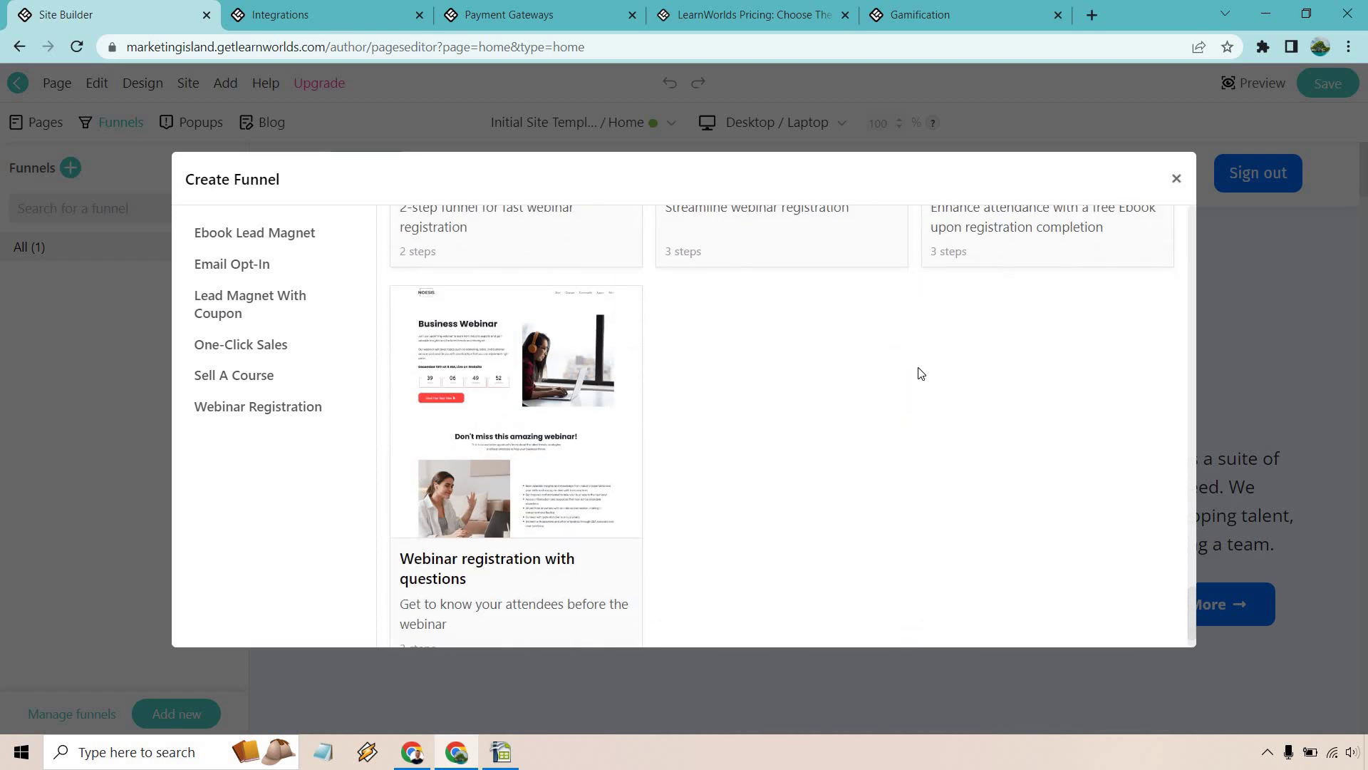
scroll(934, 392, up, 20)
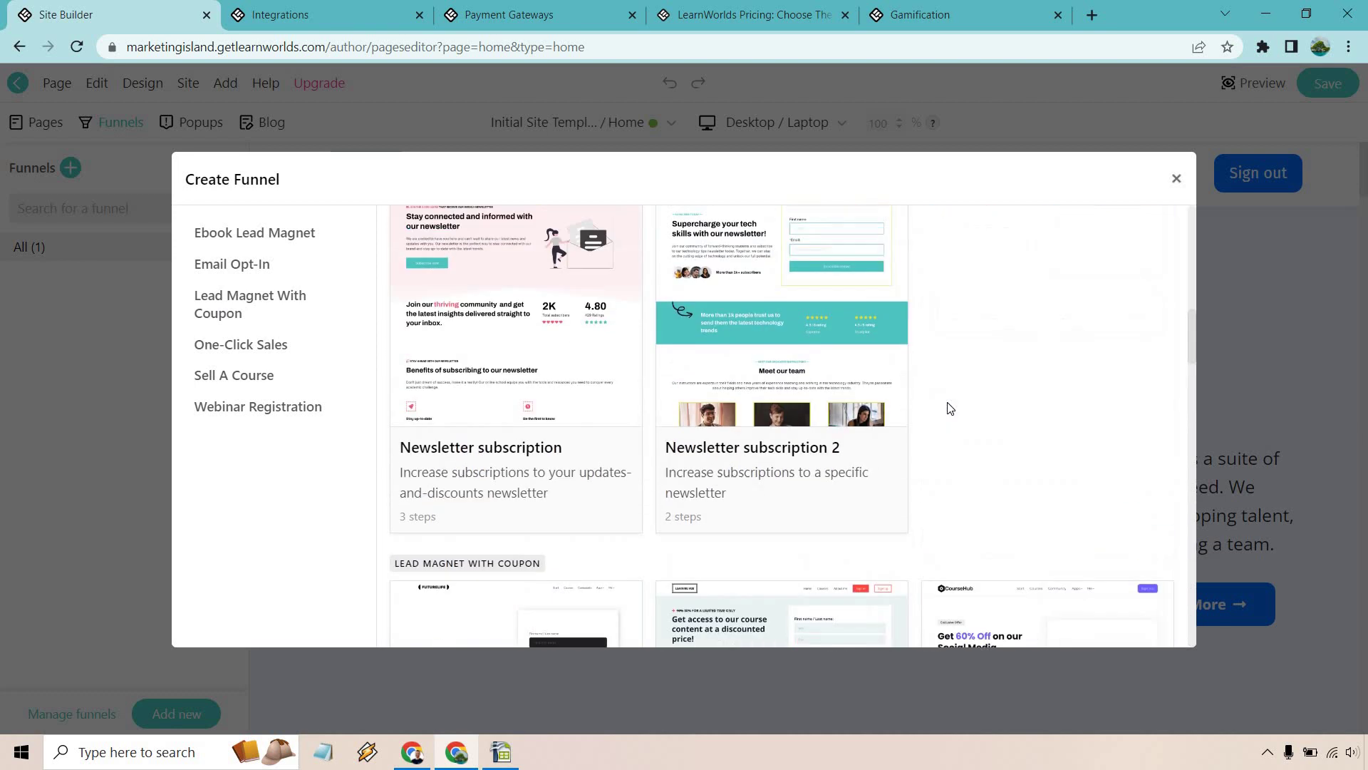
scroll(947, 406, up, 10)
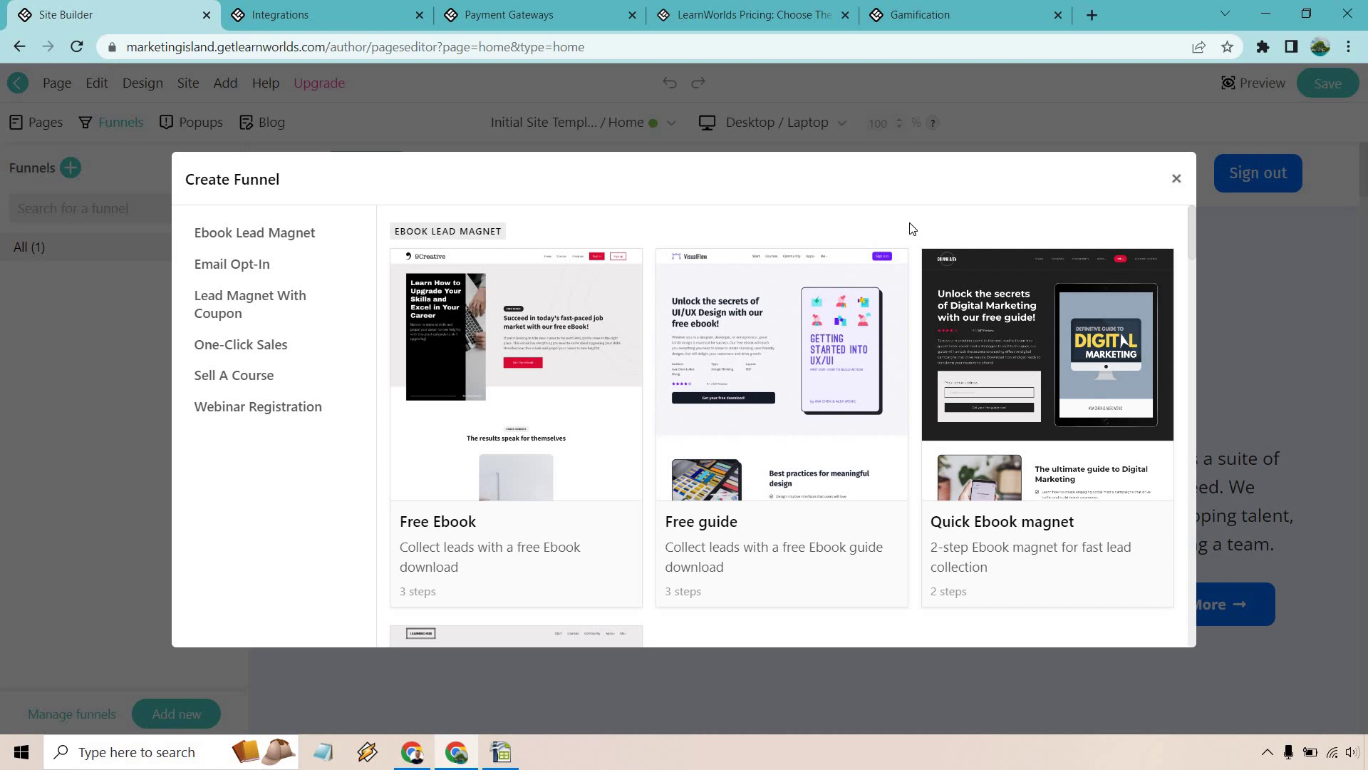
In the Integrations settings, browse the Analytics, CRM tools and Customer Service integrations
click(347, 7)
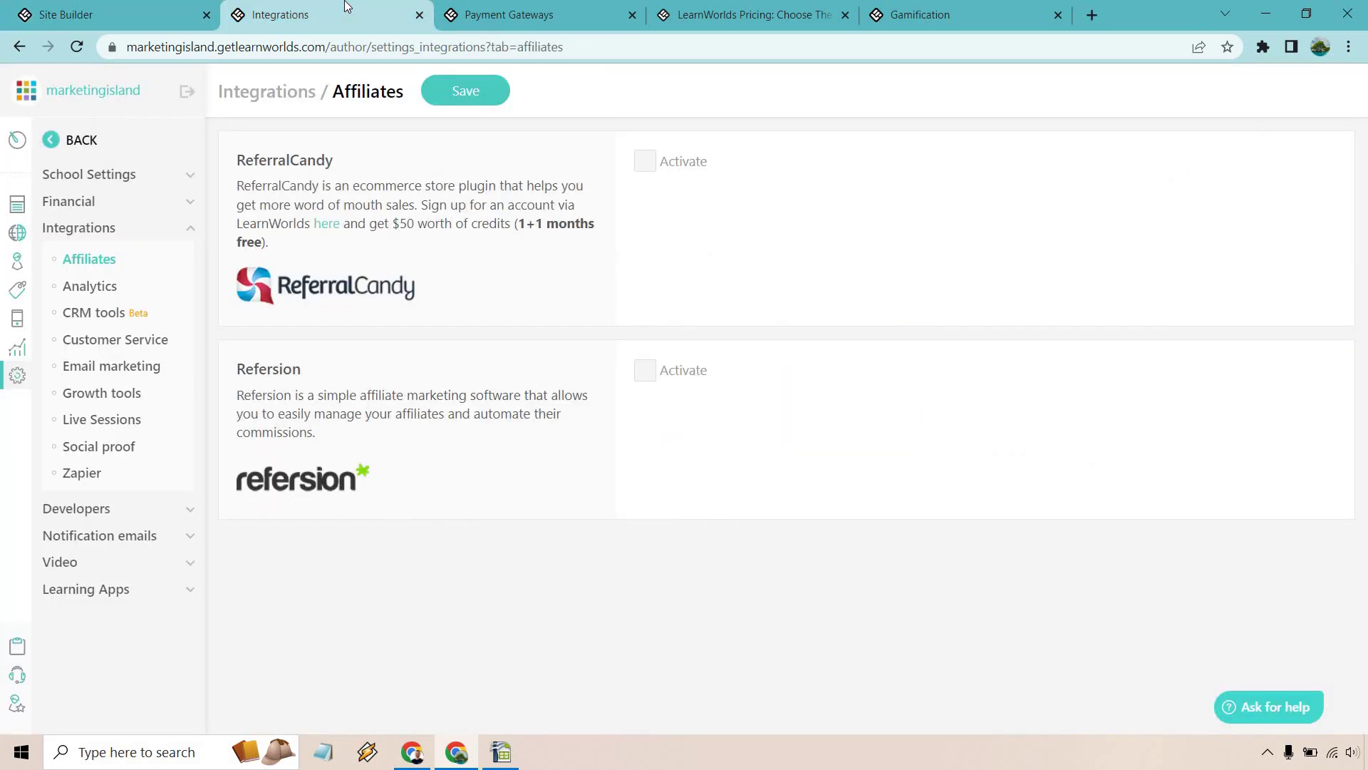
click(108, 287)
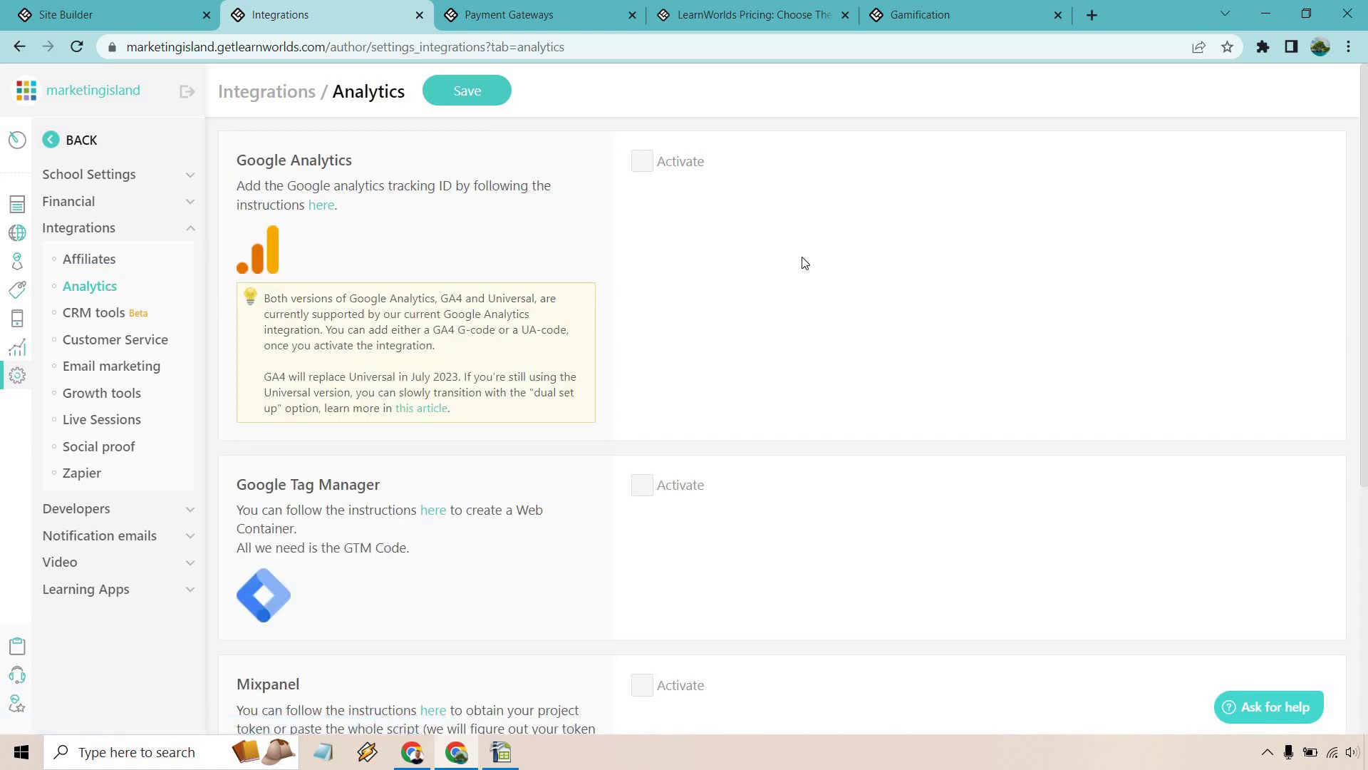
scroll(803, 263, down, 4)
scroll(842, 257, down, 2)
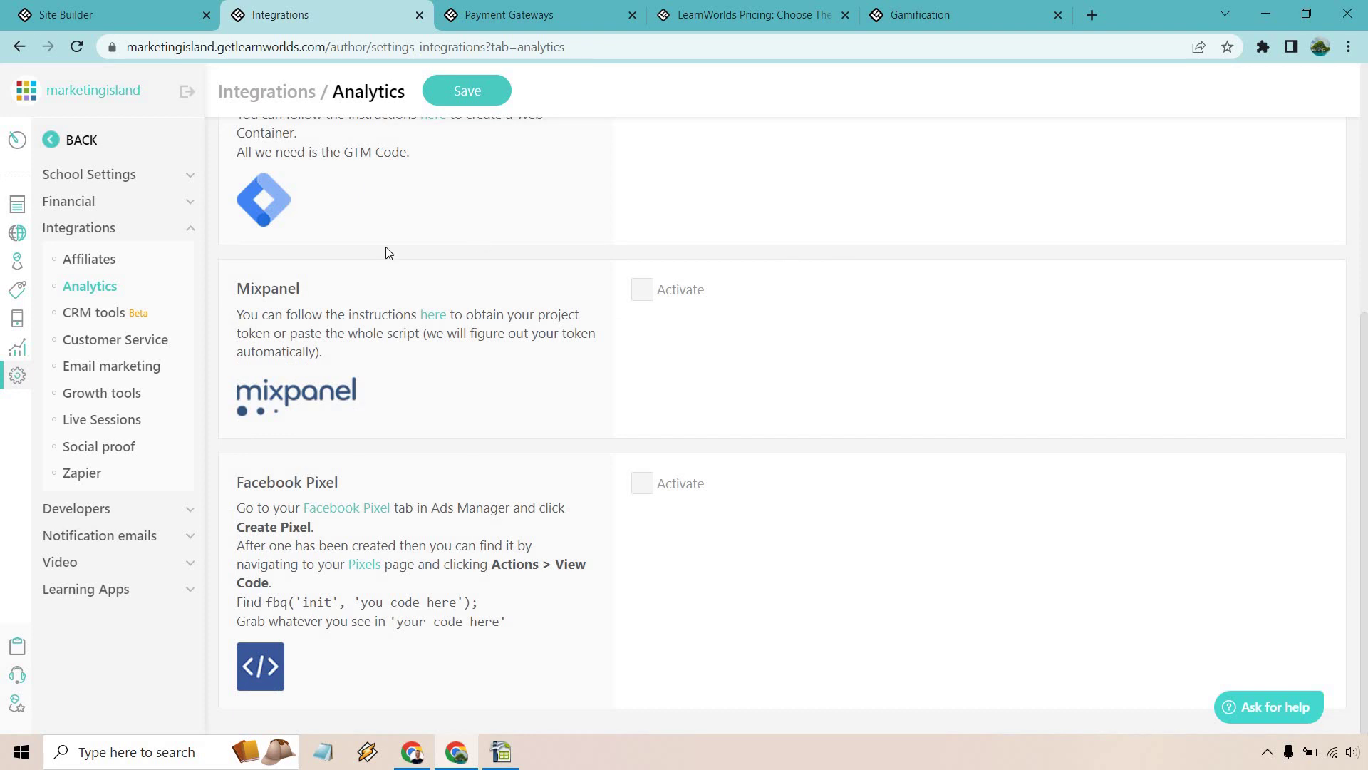
click(91, 313)
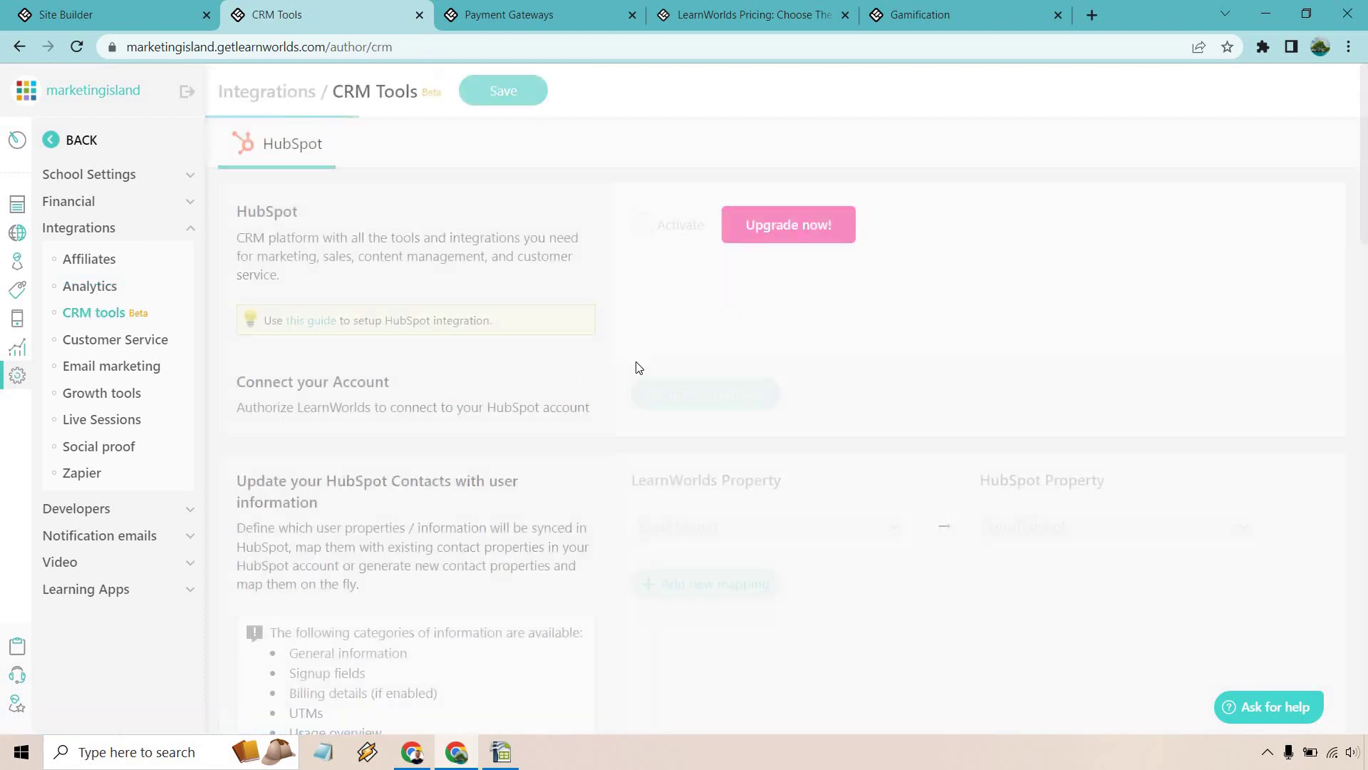
click(112, 342)
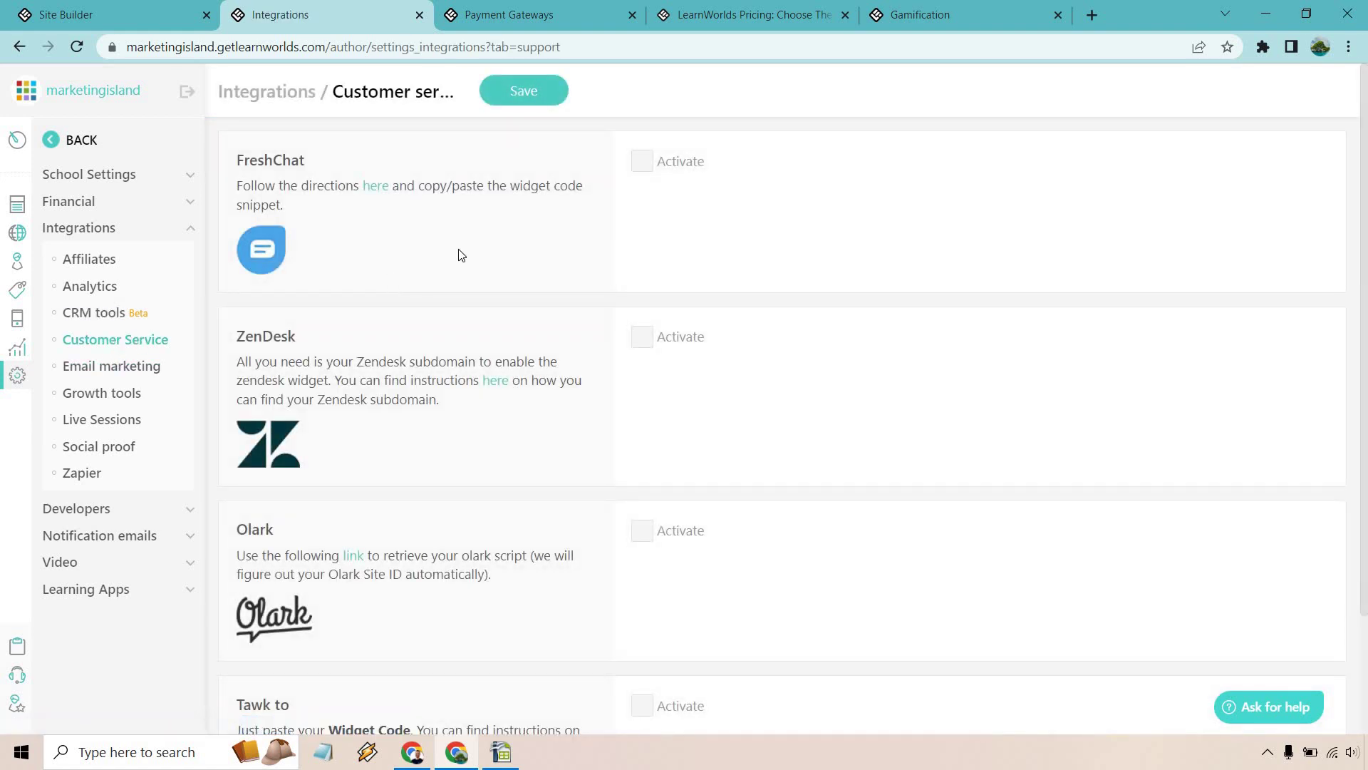
scroll(461, 256, down, 2)
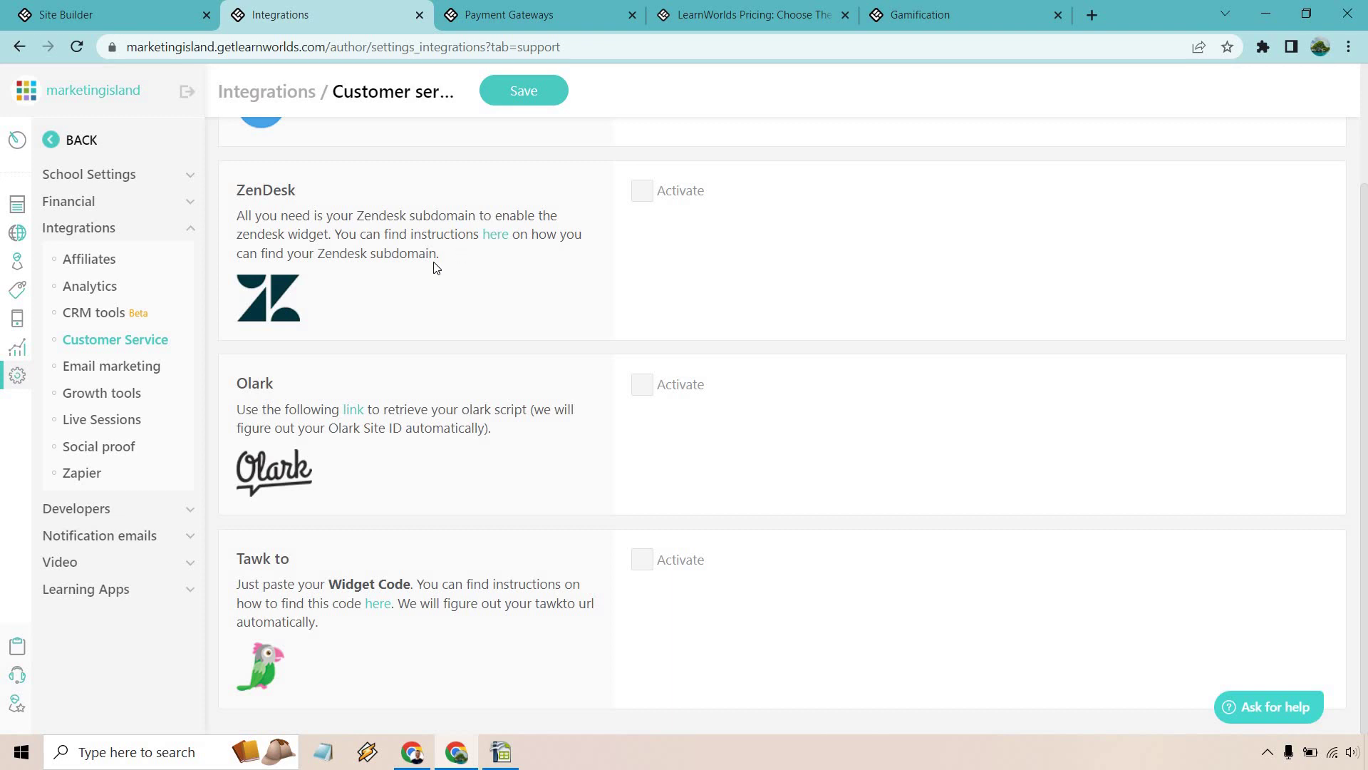
Browse the Email marketing, Growth tools, Live Sessions and Social proof integrations, ending on Zapier
click(143, 366)
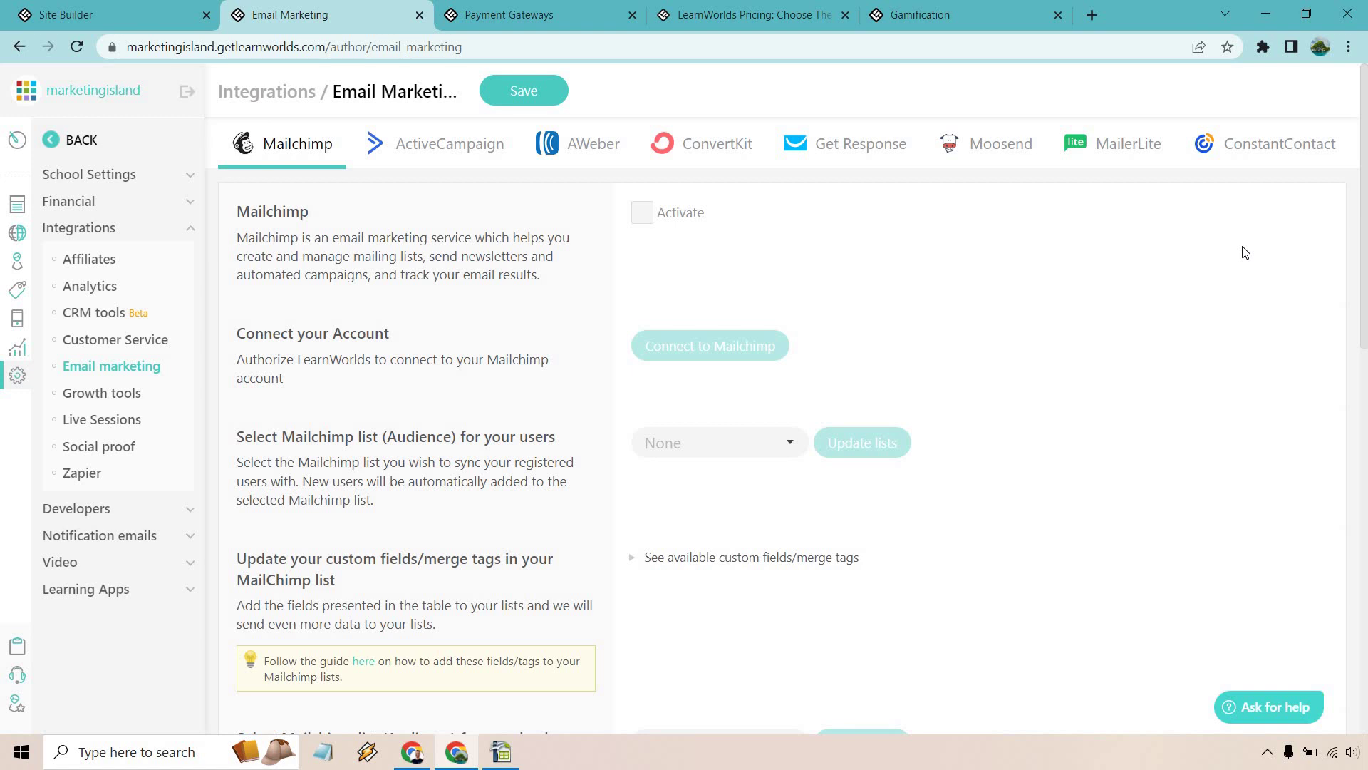
click(128, 394)
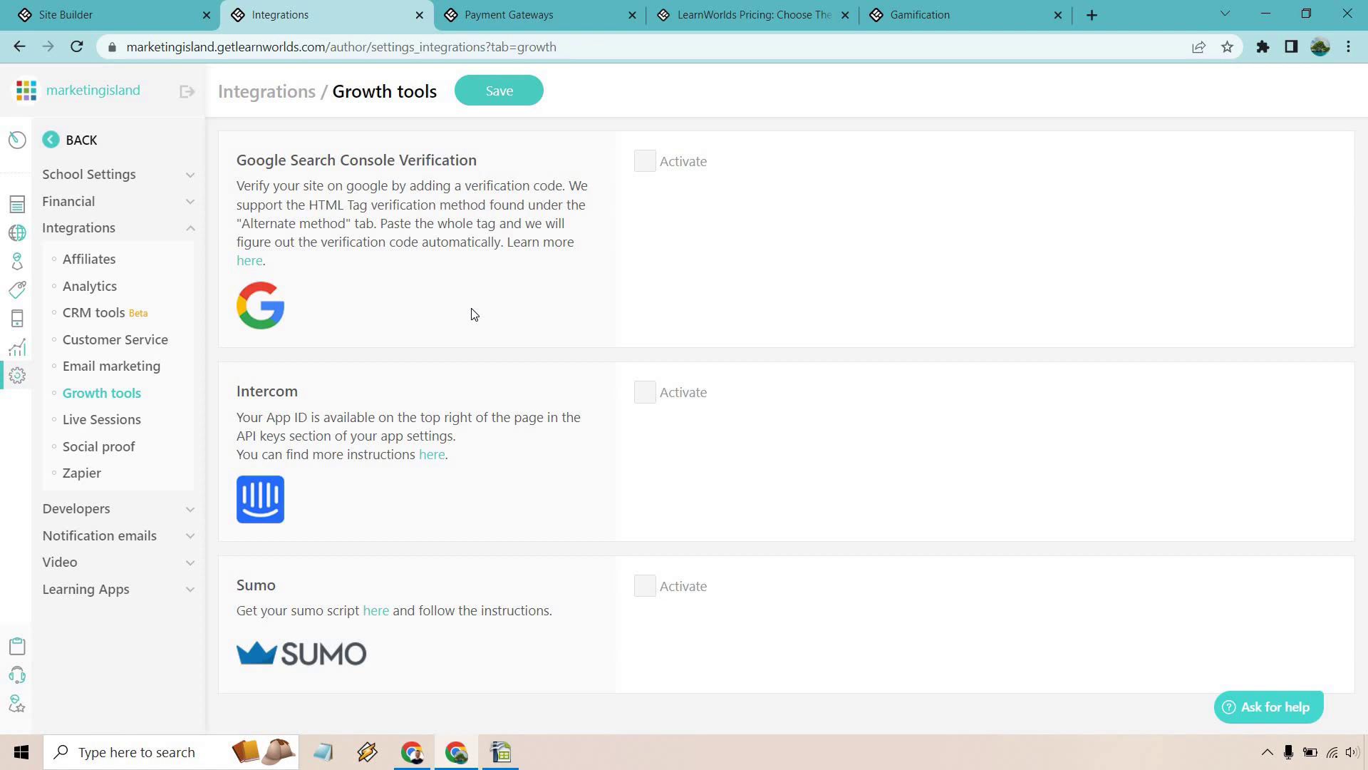
click(129, 420)
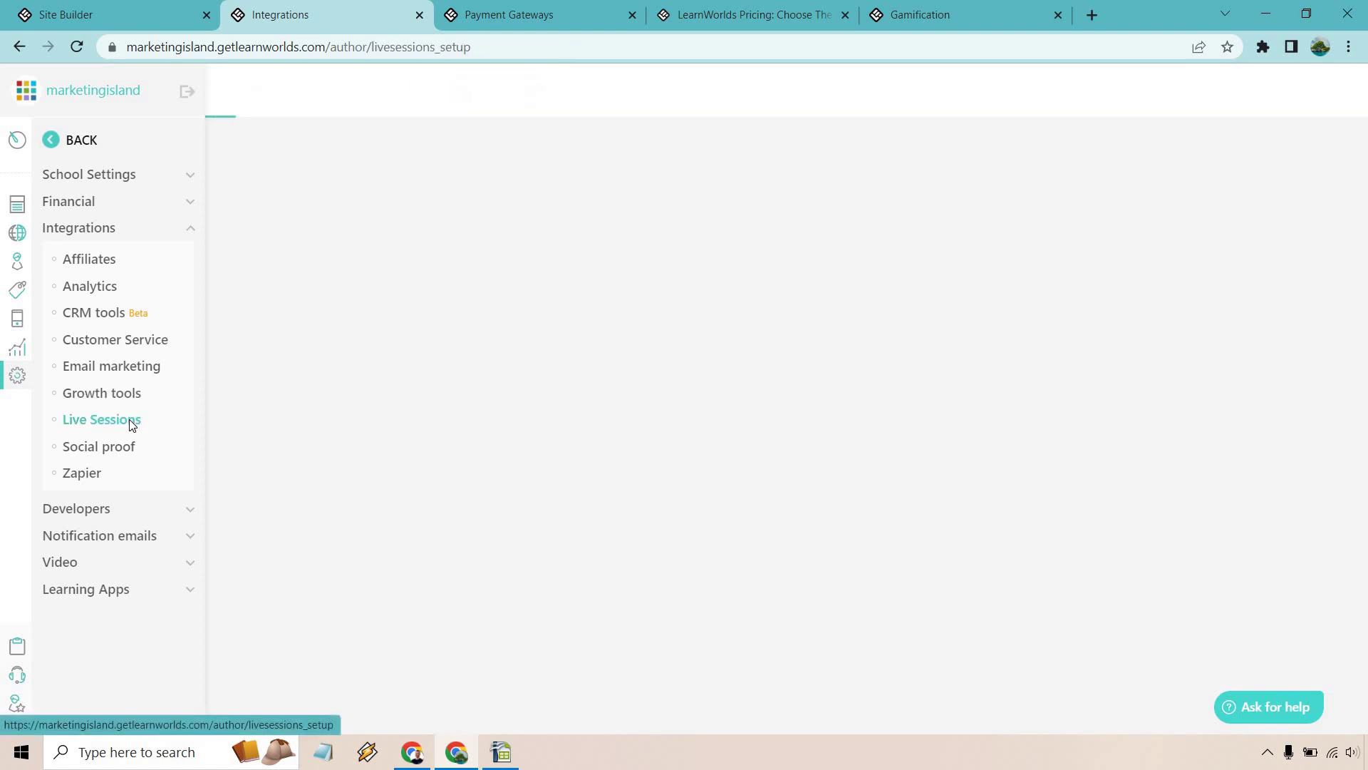
click(127, 454)
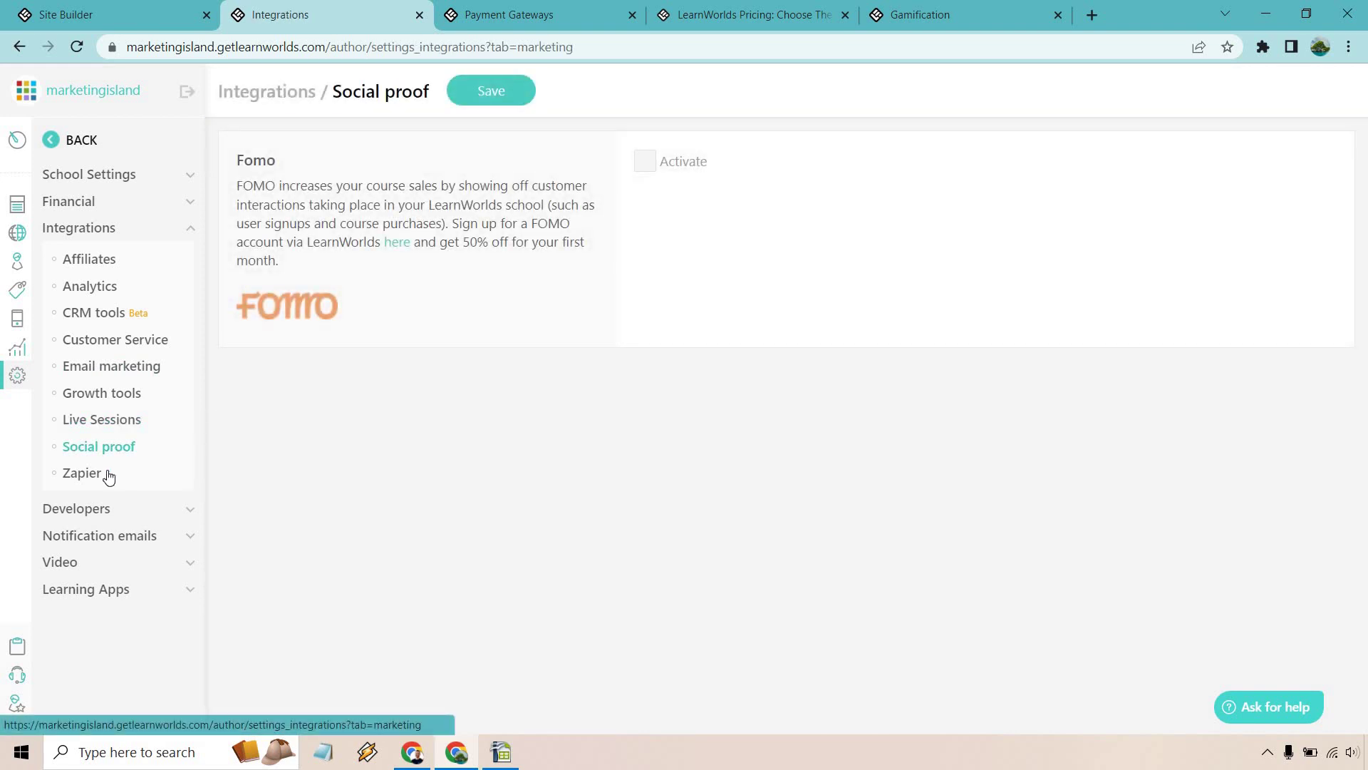
click(108, 474)
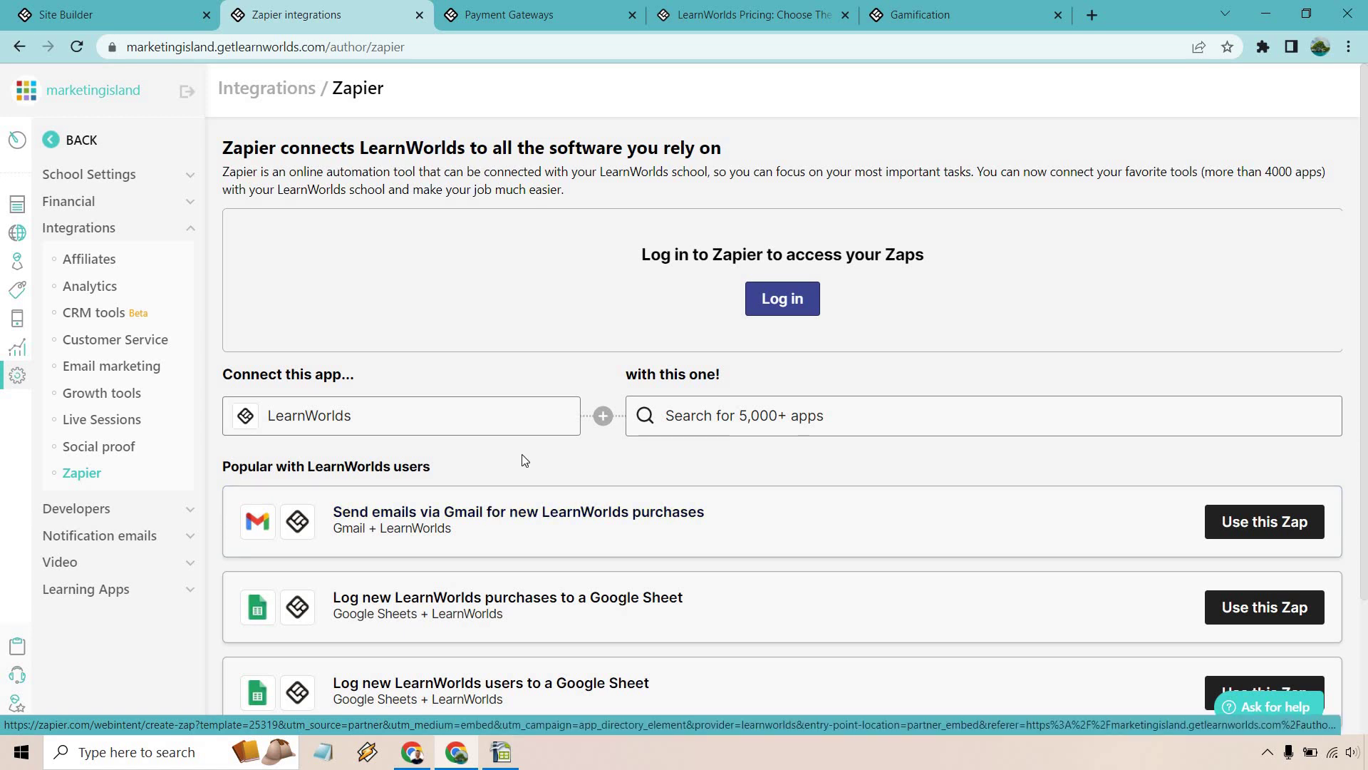
Switch to the Payment Gateways tab, where sandbox mode and the sandbox gateway are set
click(533, 14)
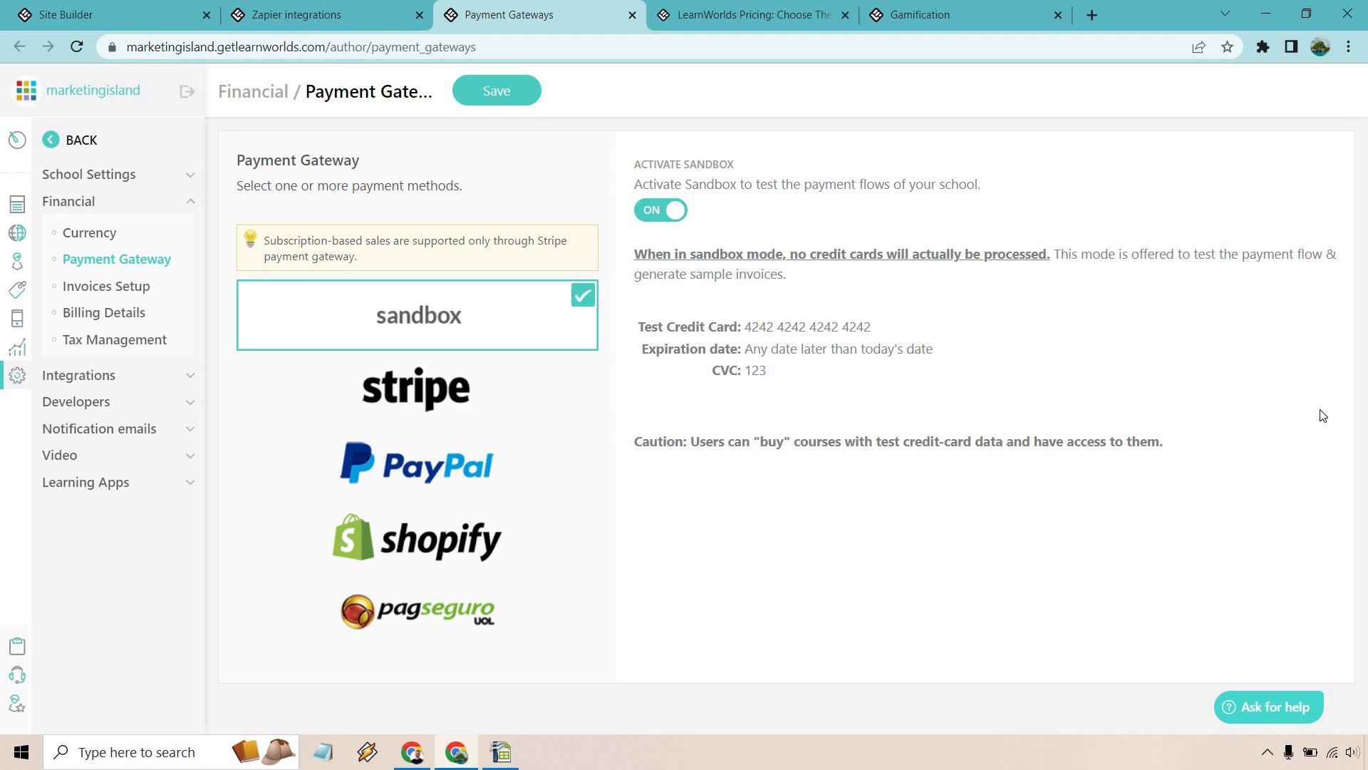
Switch to the LearnWorlds Pricing tab comparing Starter, Pro Trainer and Learning Center plans
click(720, 10)
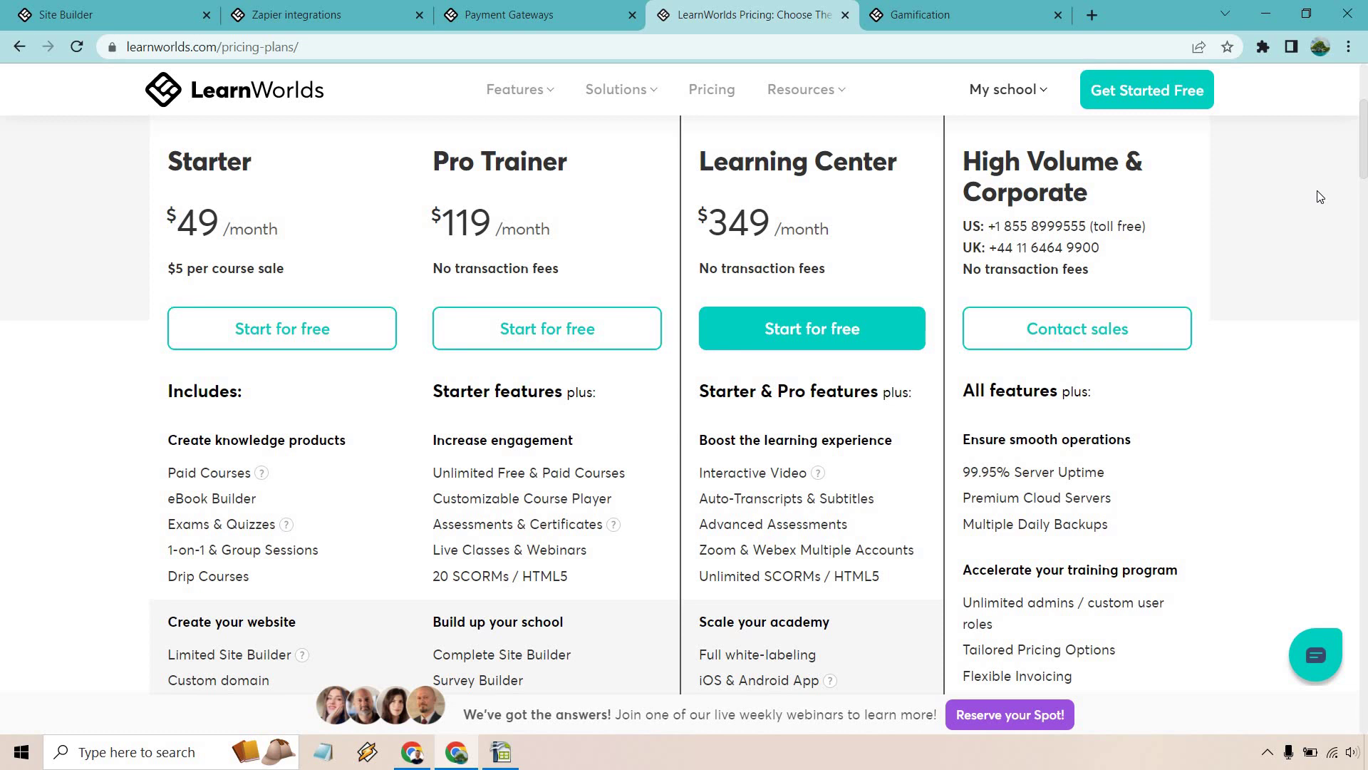
mouse_move(303, 655)
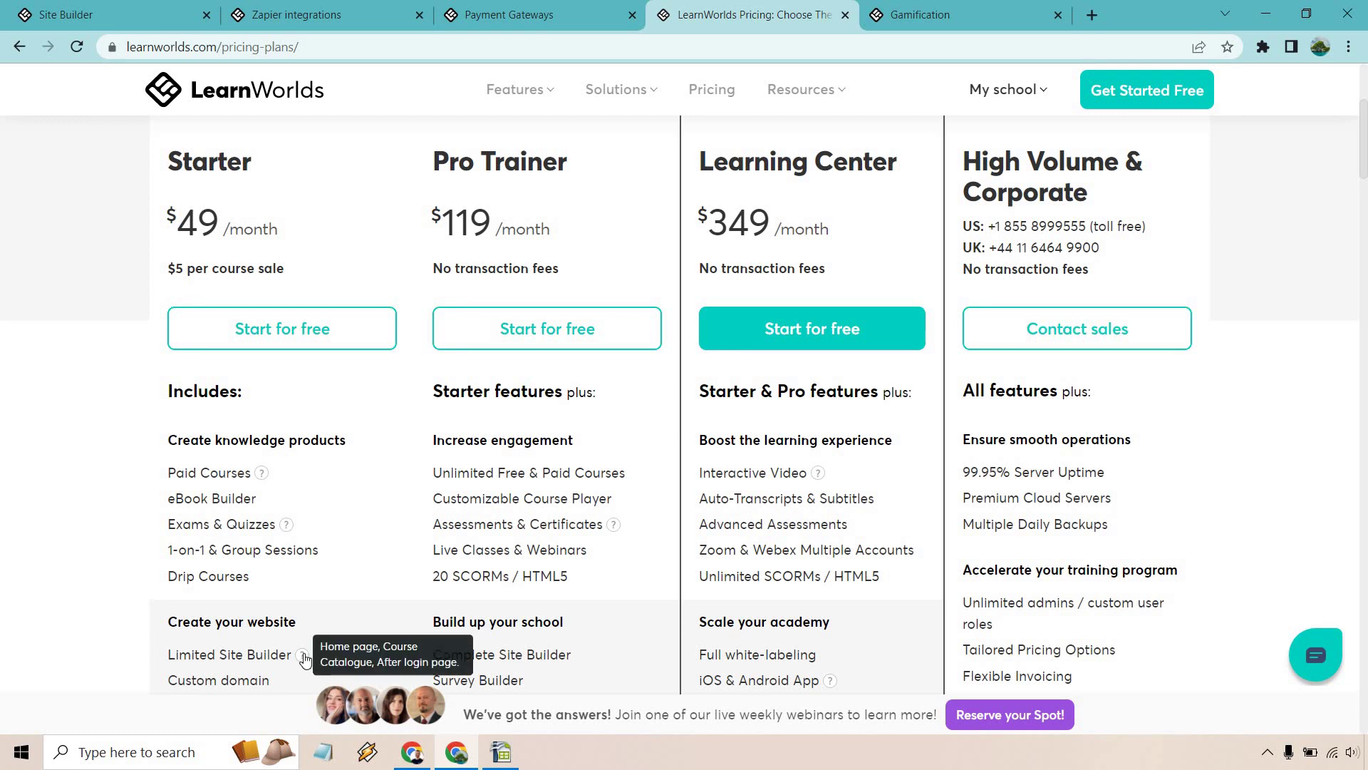